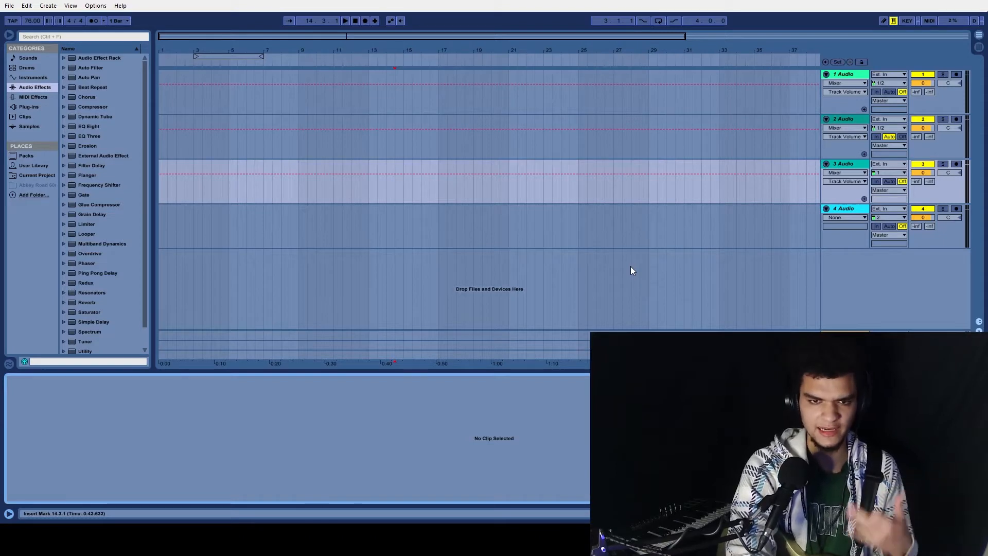
Step: Place the loops 068_1, 068_2 and 068_3 at bar 1 on the first, second and third audio tracks respectively
left_click(746, 152)
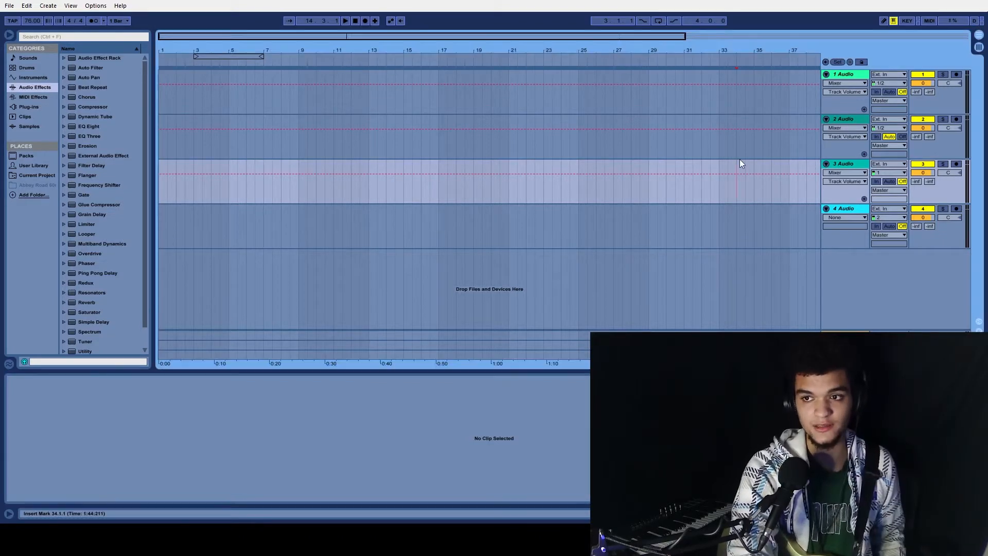
left_click(782, 93)
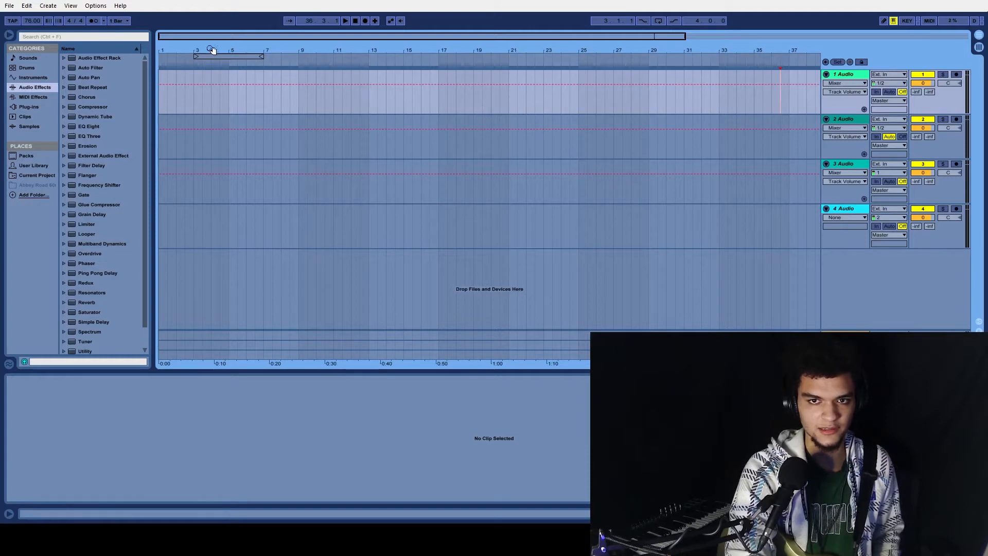
left_click_drag(685, 37, 857, 38)
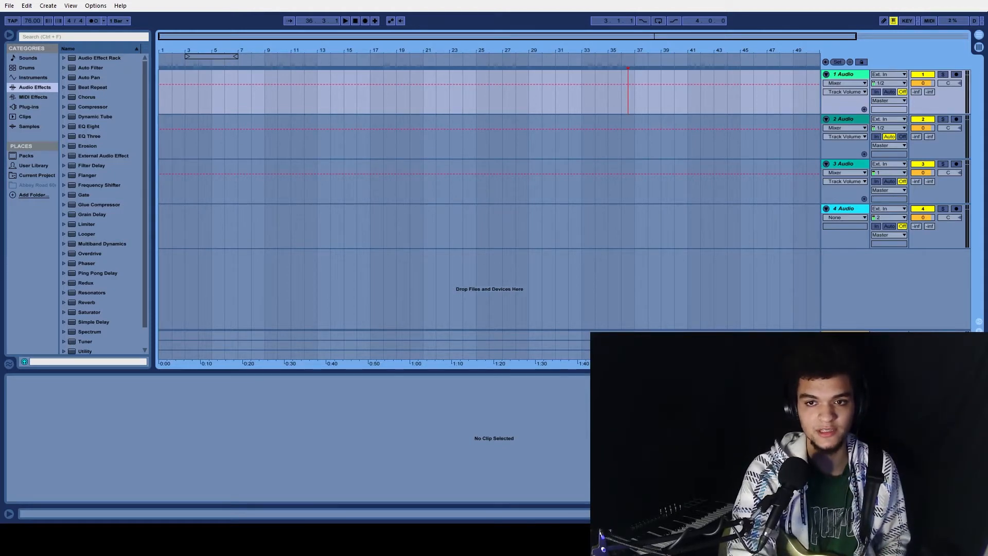
left_click_drag(288, 206, 160, 94)
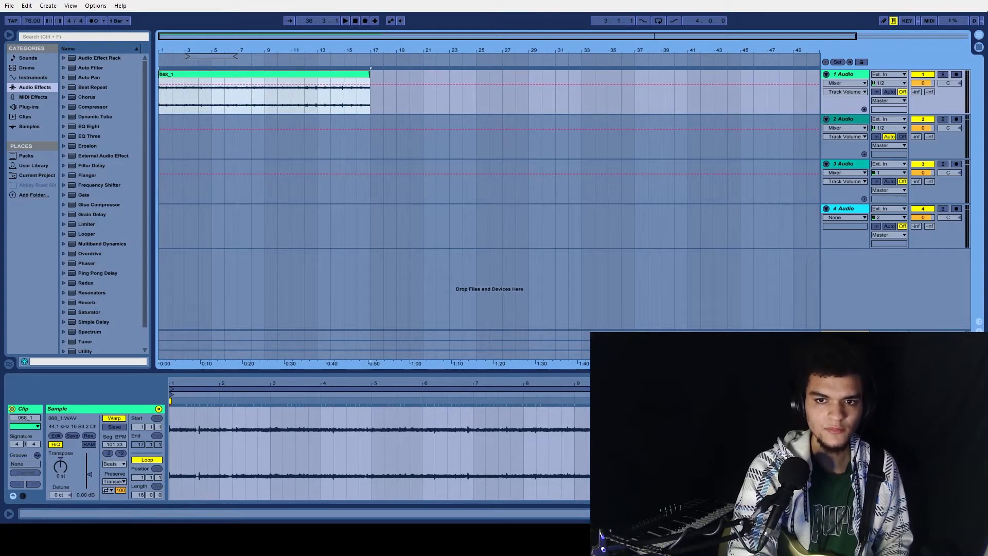
left_click_drag(212, 138, 160, 138)
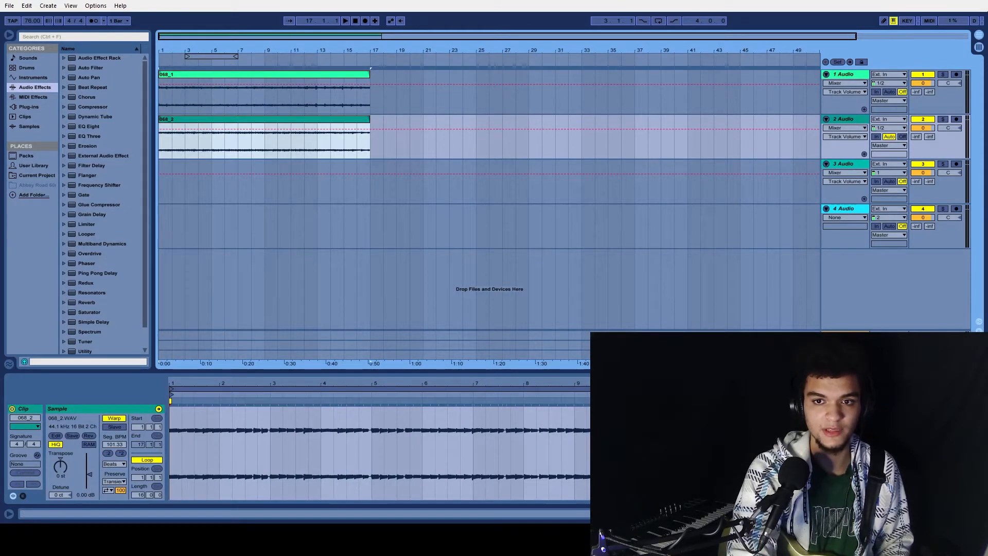
left_click_drag(211, 138, 160, 181)
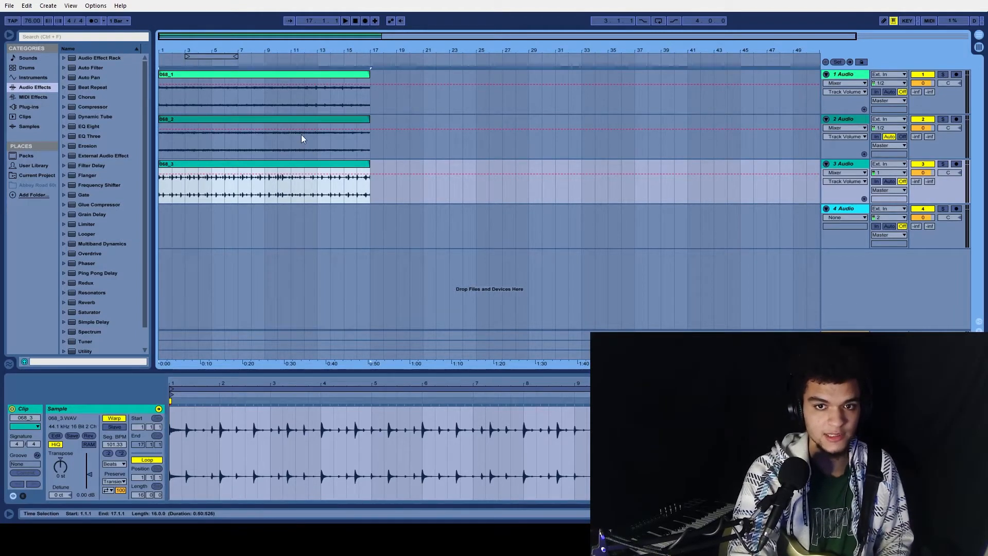
Step: Listen to the opening of the three warped loops together and stop playback
left_click(313, 117)
left_click(335, 80)
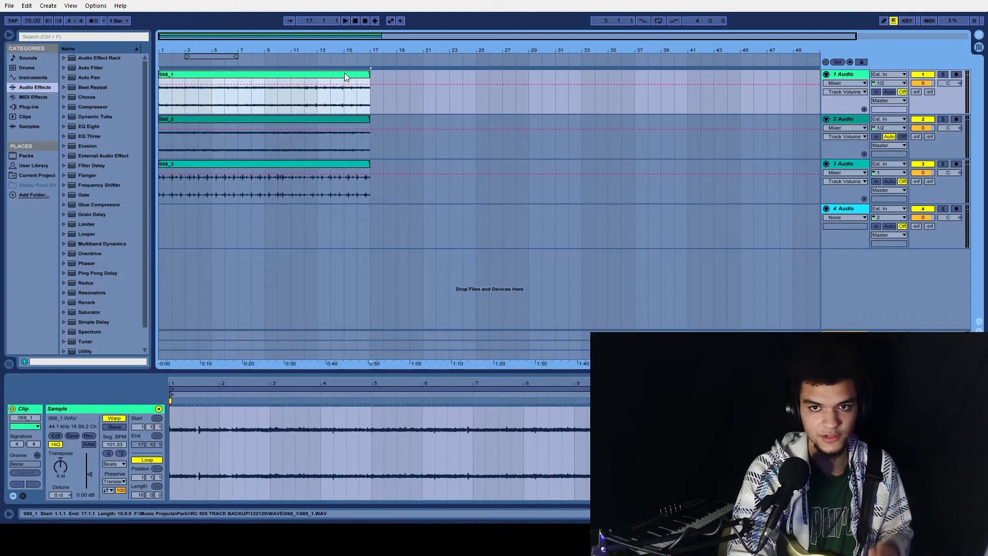
left_click(349, 20)
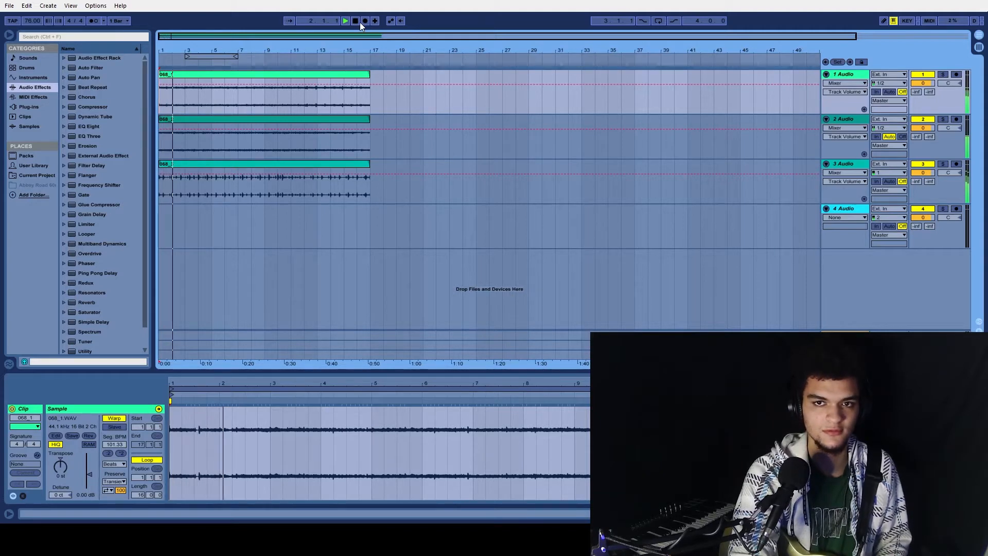
left_click(354, 21)
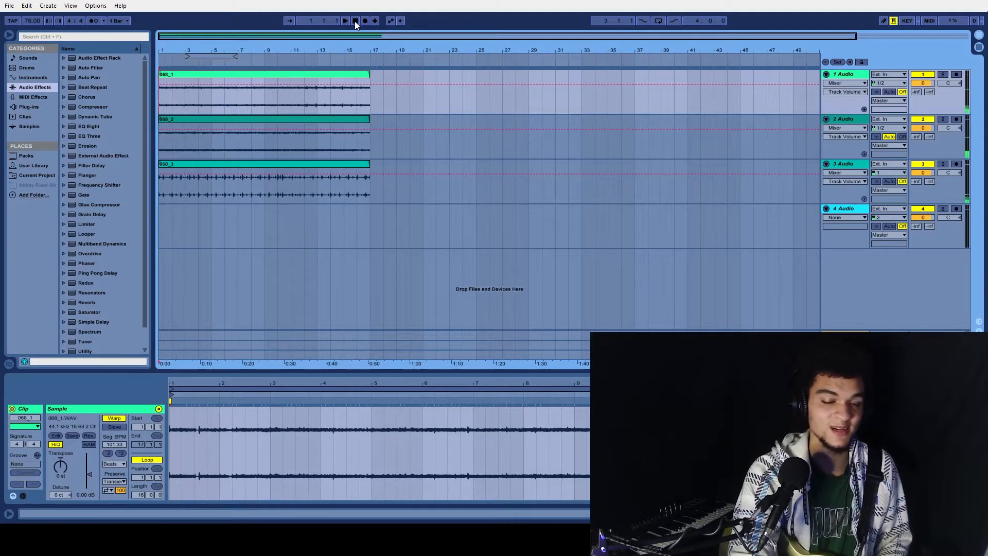
left_click(281, 164)
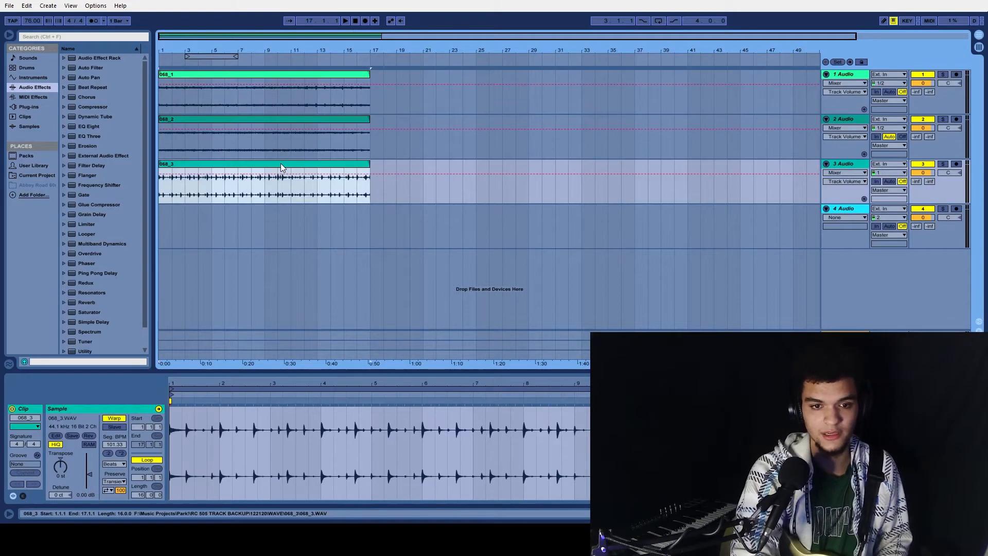
Step: Turn off Warp for the clips 068_1, 068_2 and 068_3
left_click(289, 76)
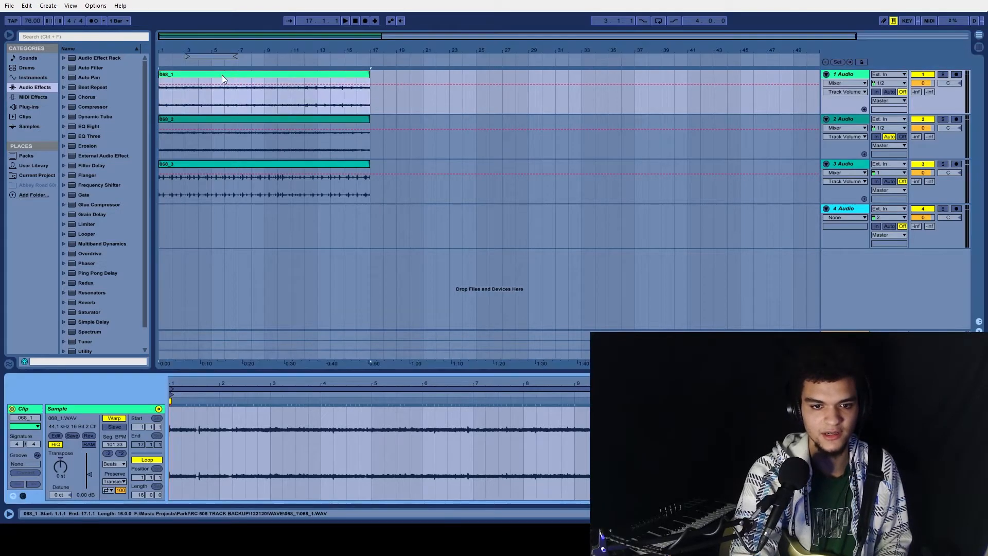
left_click(113, 418)
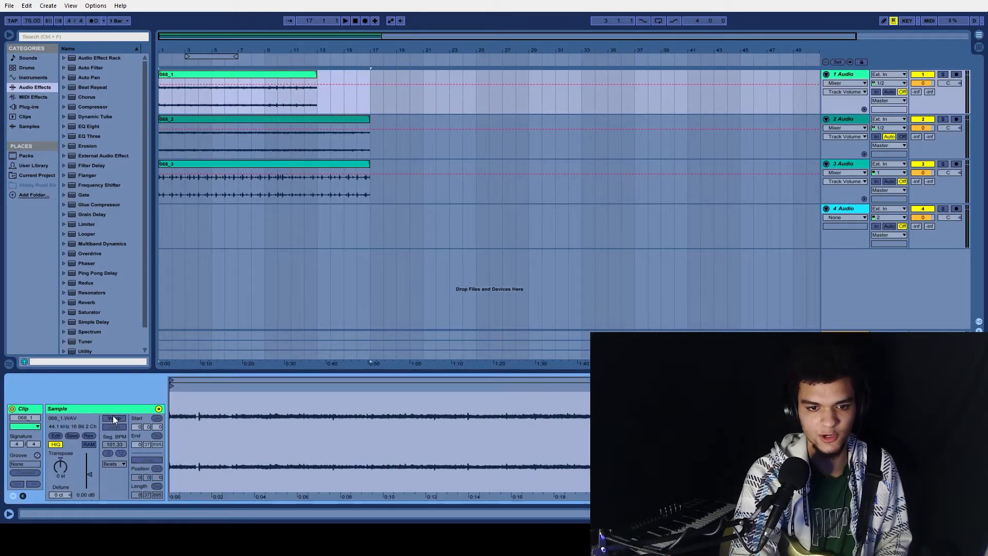
left_click(320, 118)
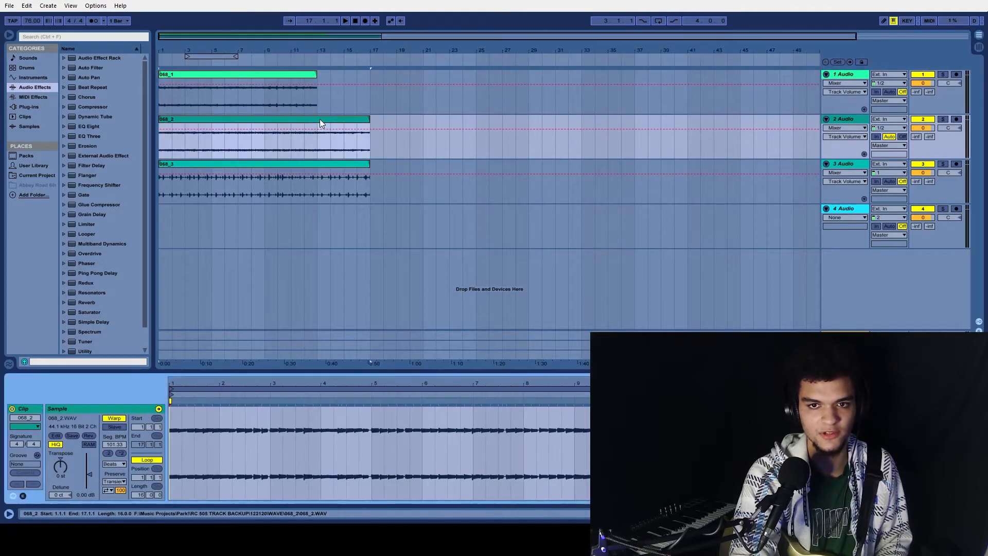
left_click(113, 418)
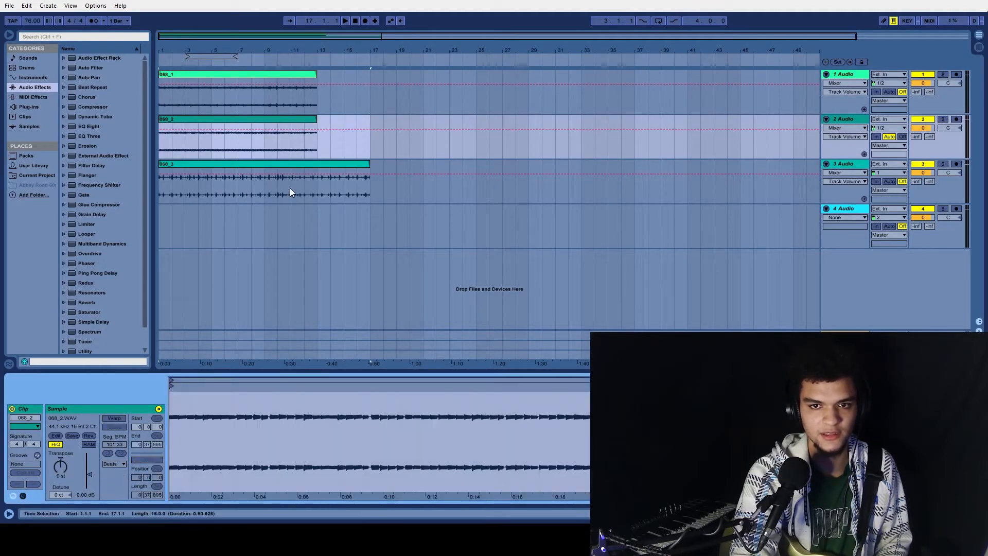
left_click(305, 165)
left_click(114, 418)
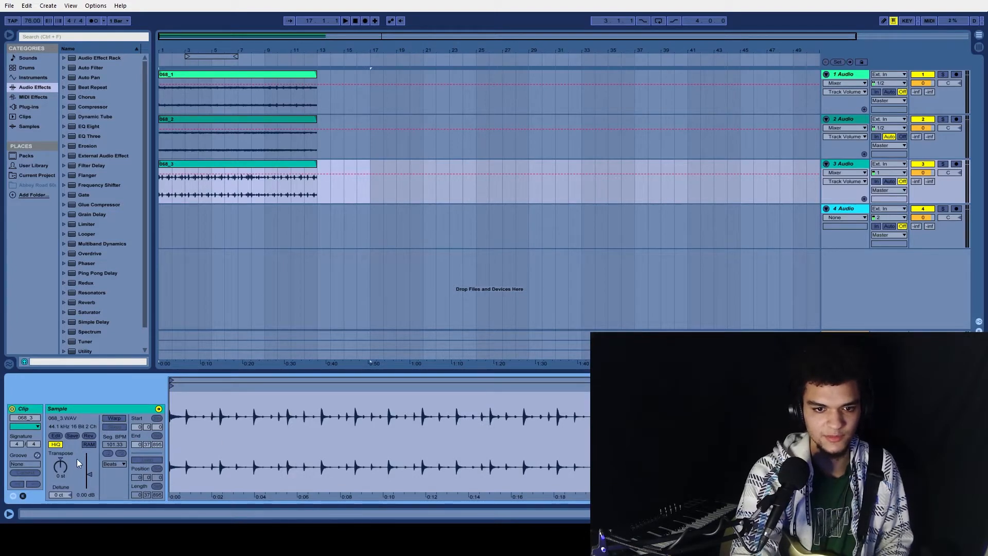
Step: Play the three unwarped loops together from bar 1 to their end and stop playback
left_click(356, 21)
left_click(346, 22)
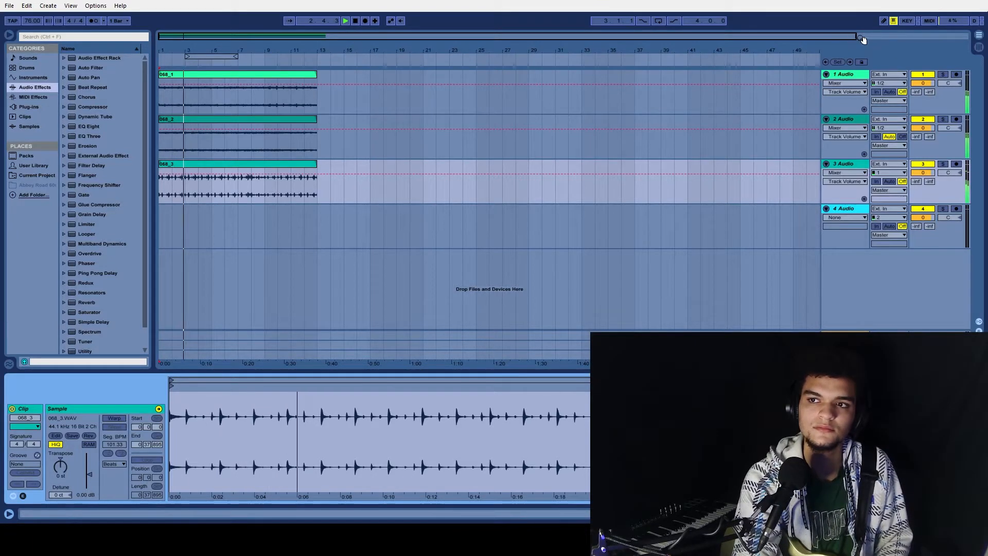
left_click_drag(855, 37, 496, 82)
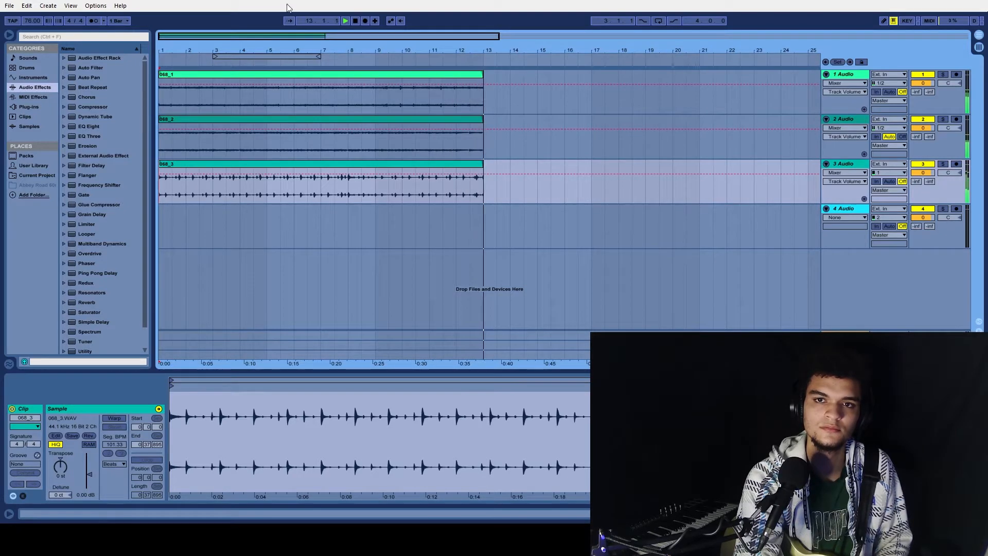
left_click(357, 22)
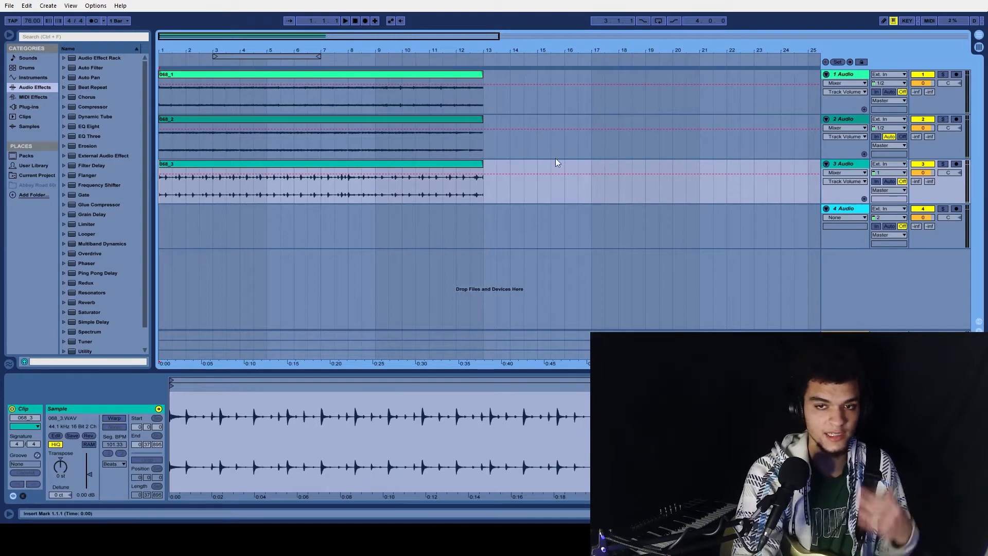
Step: Move all three loop clips together so that they start at bar 9
left_click_drag(487, 196, 66, 20)
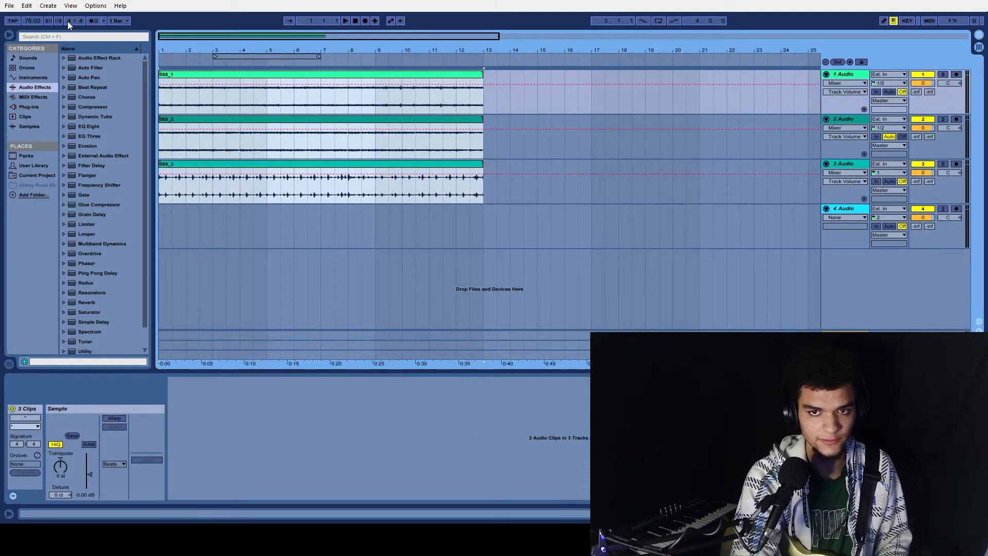
left_click(508, 228)
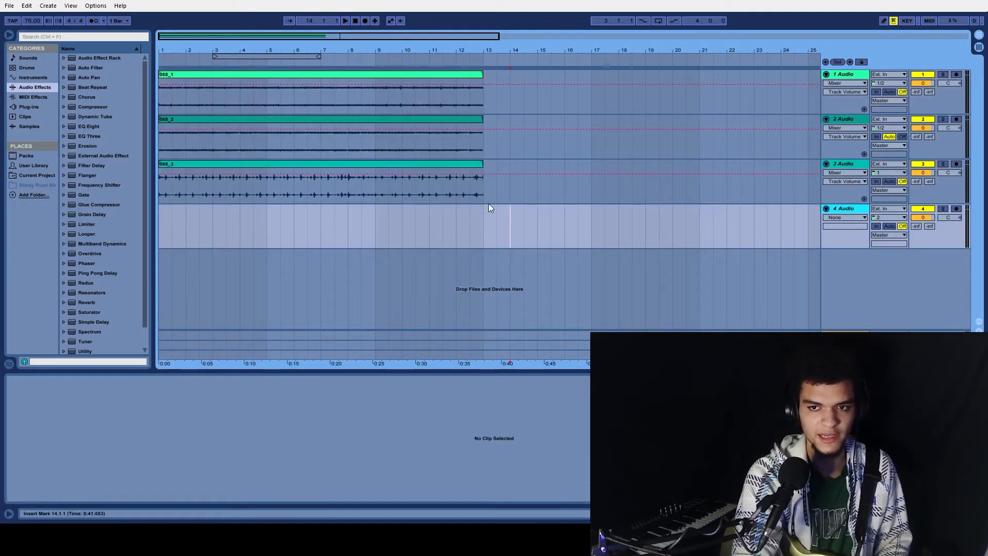
left_click_drag(484, 209, 39, 20)
left_click_drag(189, 73, 400, 82)
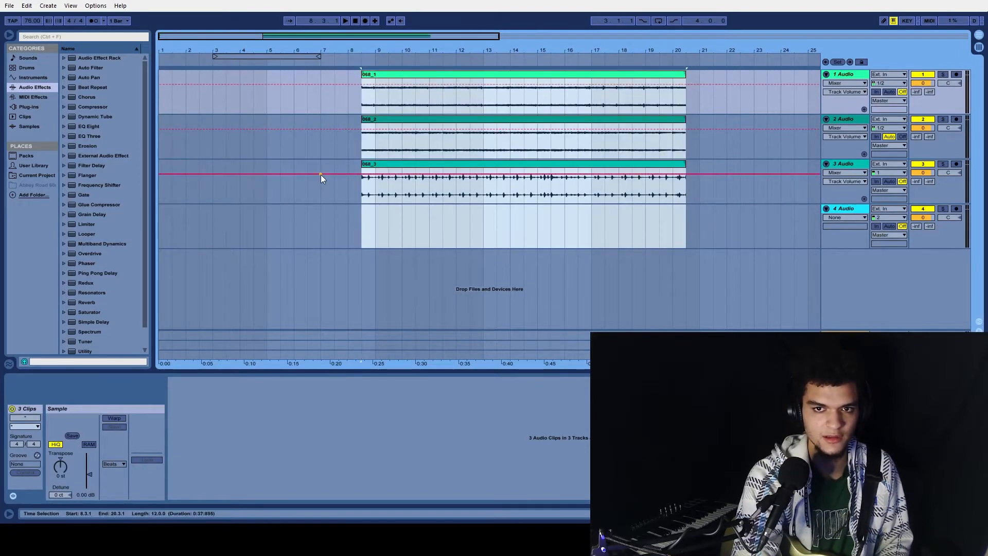
left_click_drag(453, 76, 465, 79)
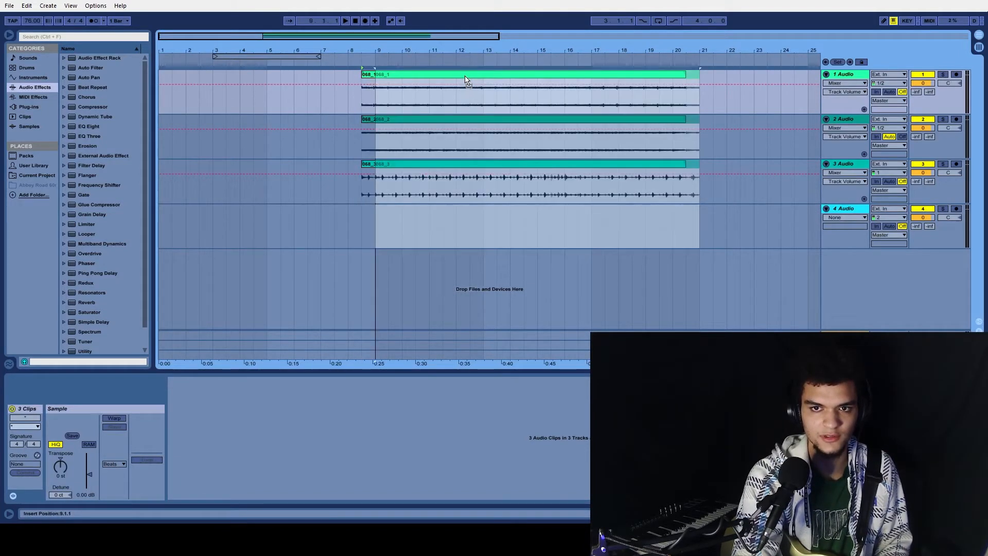
left_click(660, 227)
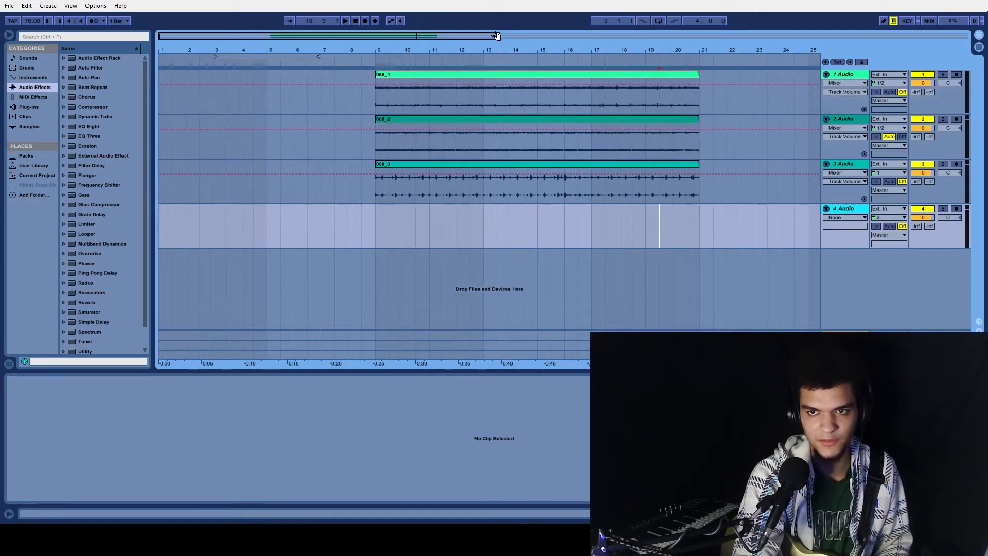
Step: Check the audio device, sample rate and latency settings in Preferences and close them
left_click_drag(495, 32, 633, 145)
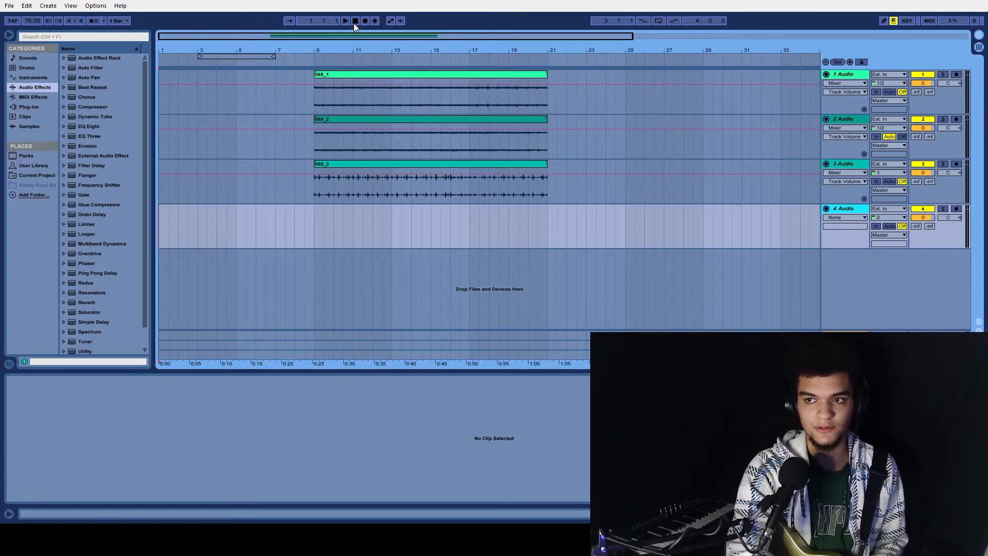
left_click(538, 423)
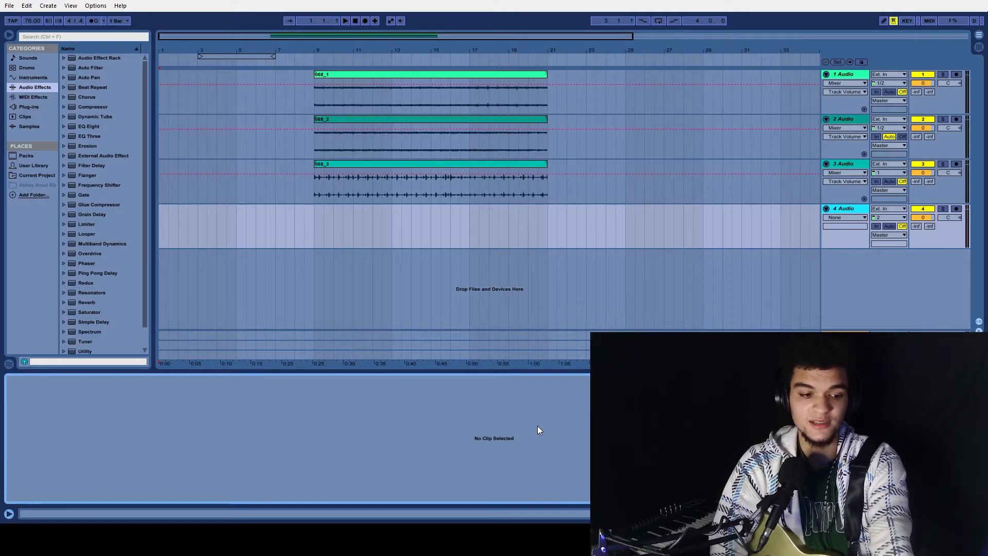
key("ctrl+comma")
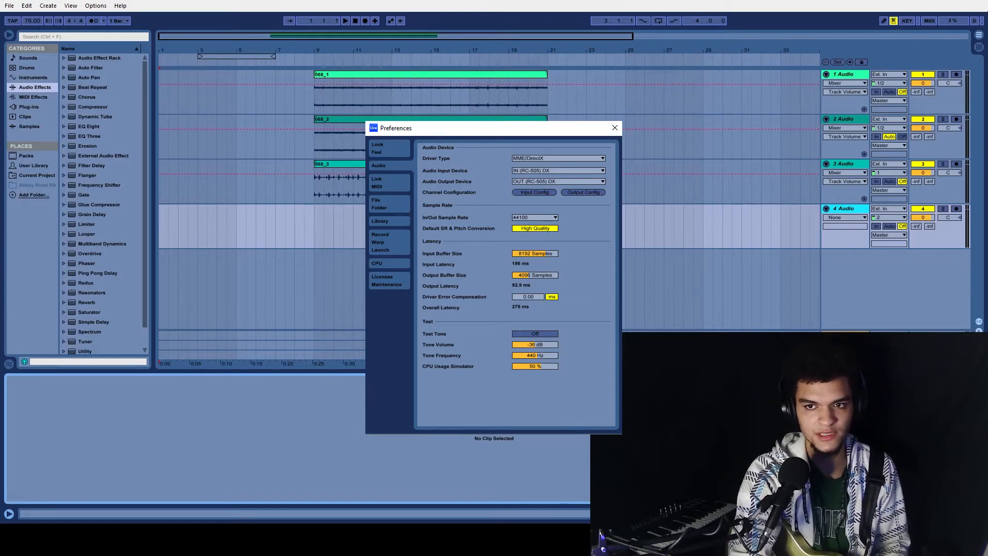
left_click(614, 128)
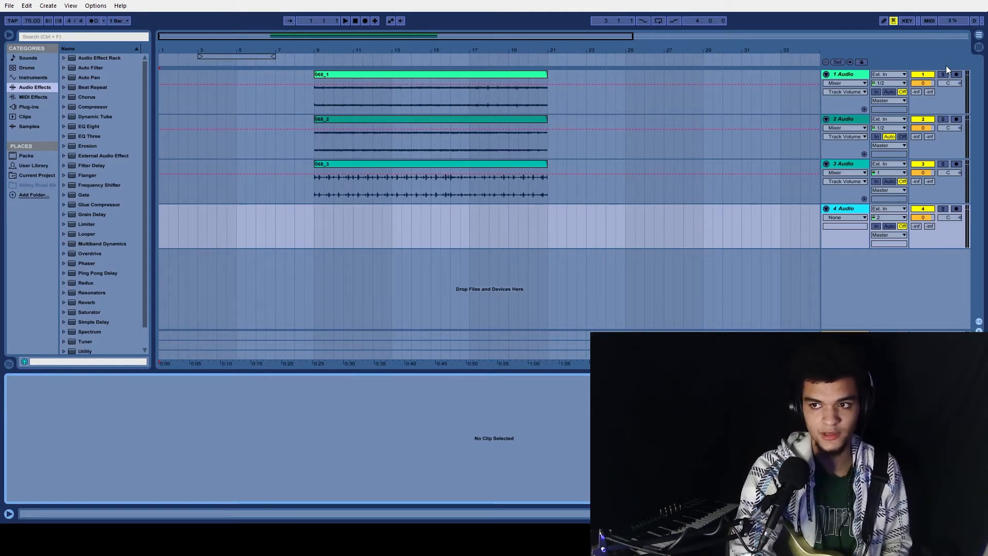
Step: Arm the 1 Audio and 2 Audio tracks for recording, first individually and then together, and disarm both
left_click(944, 101)
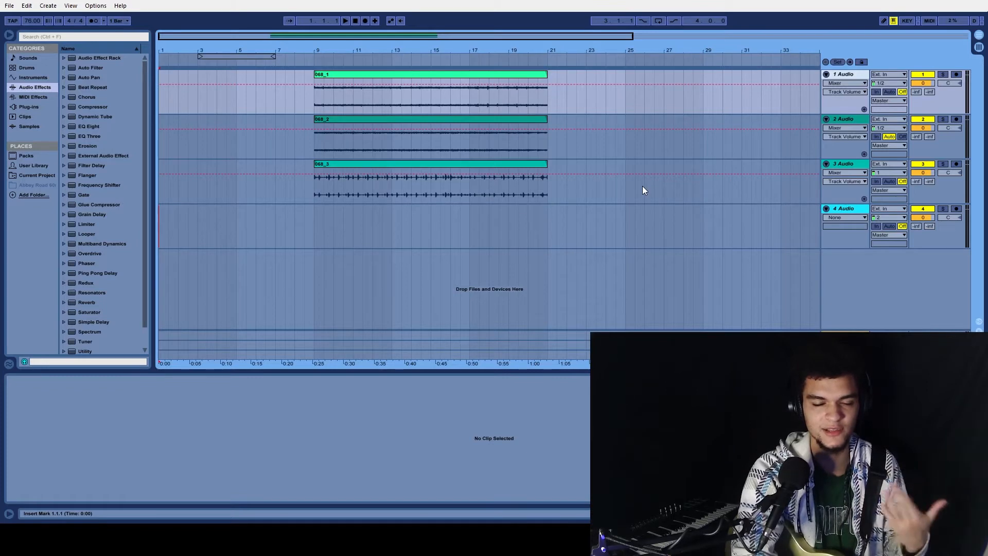
left_click(959, 75)
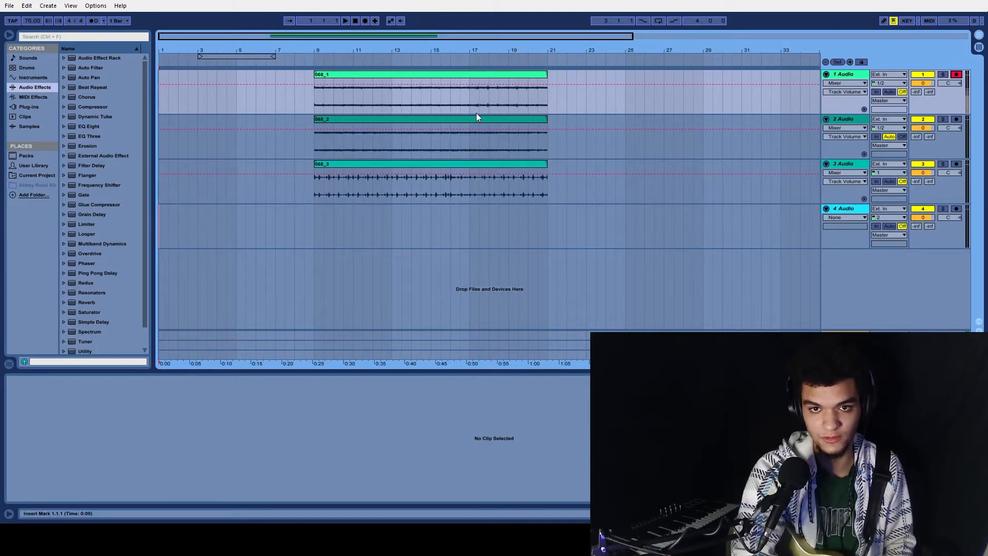
left_click(957, 120)
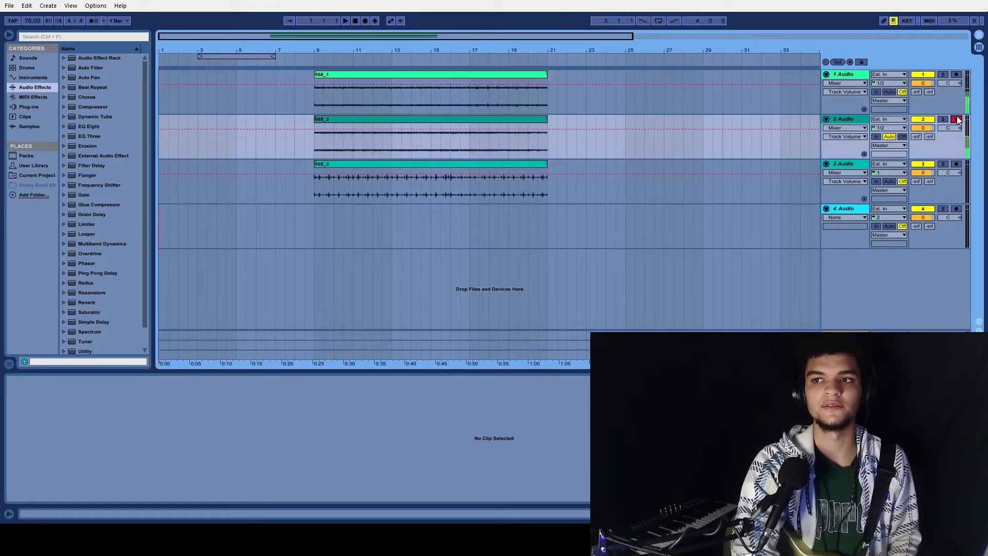
left_click(957, 75)
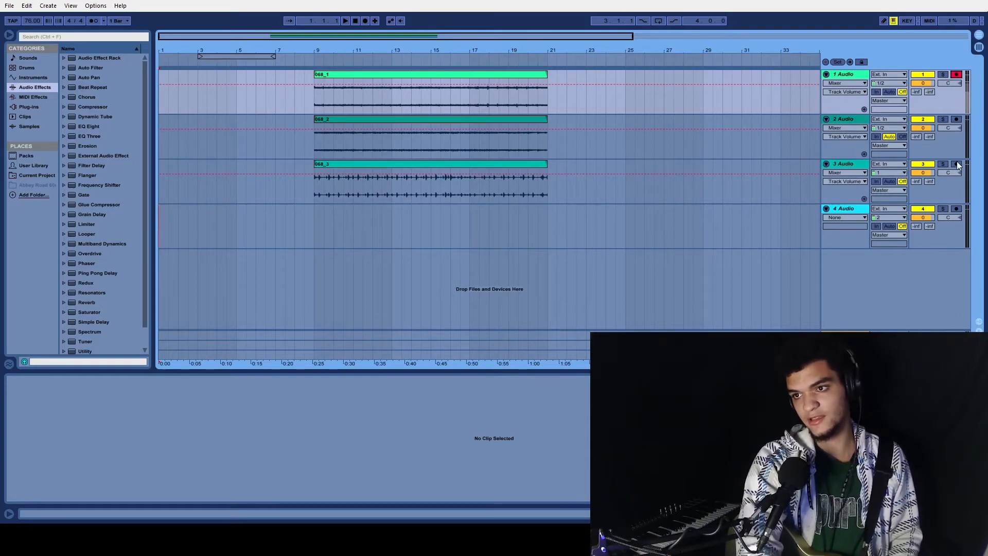
left_click(956, 118)
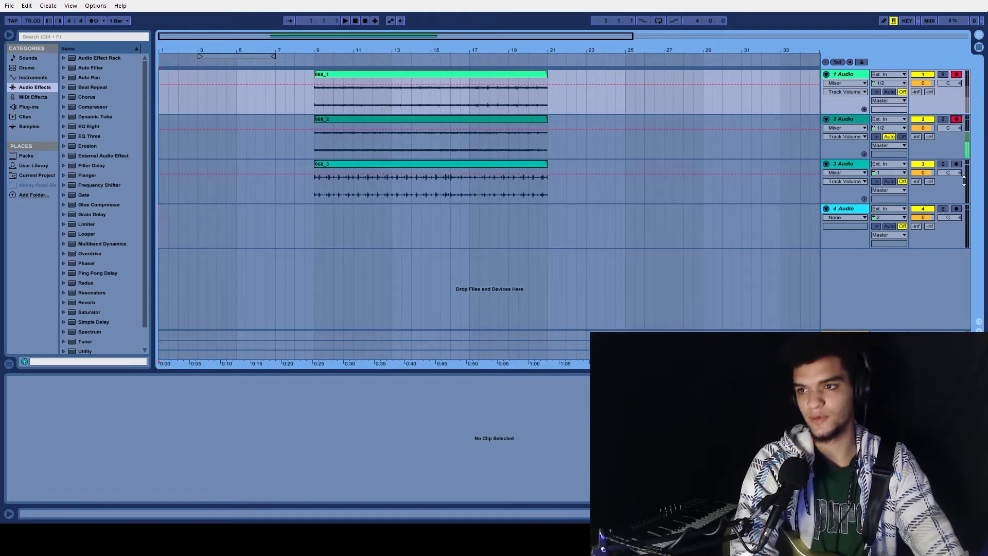
left_click(957, 119)
left_click(957, 73)
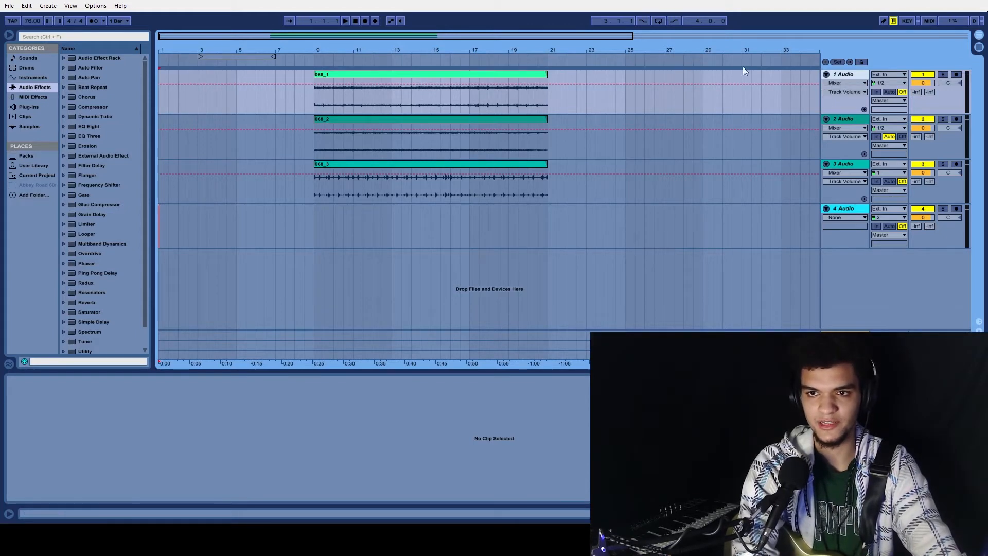
Step: Switch to the Session View and select the 1 Audio track to view the tracks' input and monitoring settings
left_click(977, 48)
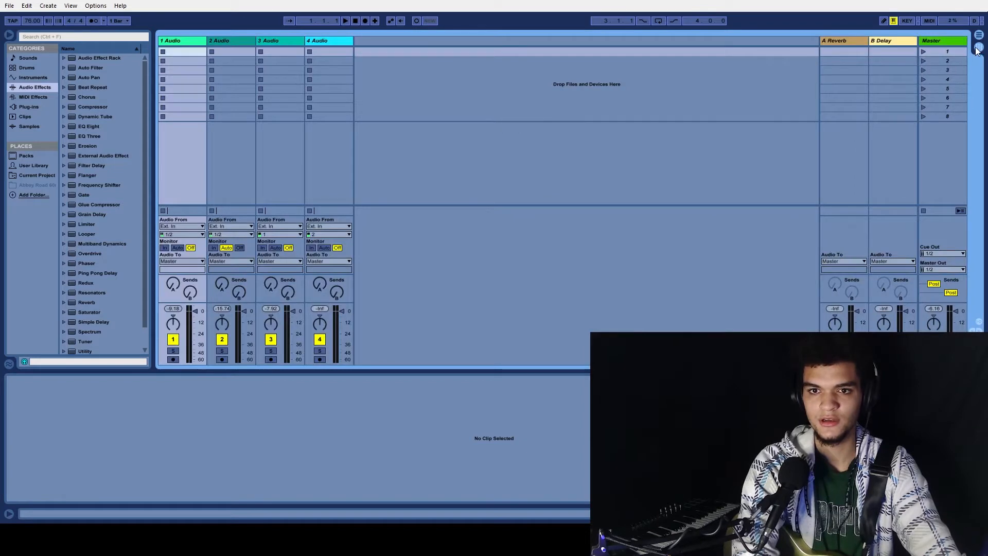
left_click(260, 157)
left_click(214, 152)
key("Left")
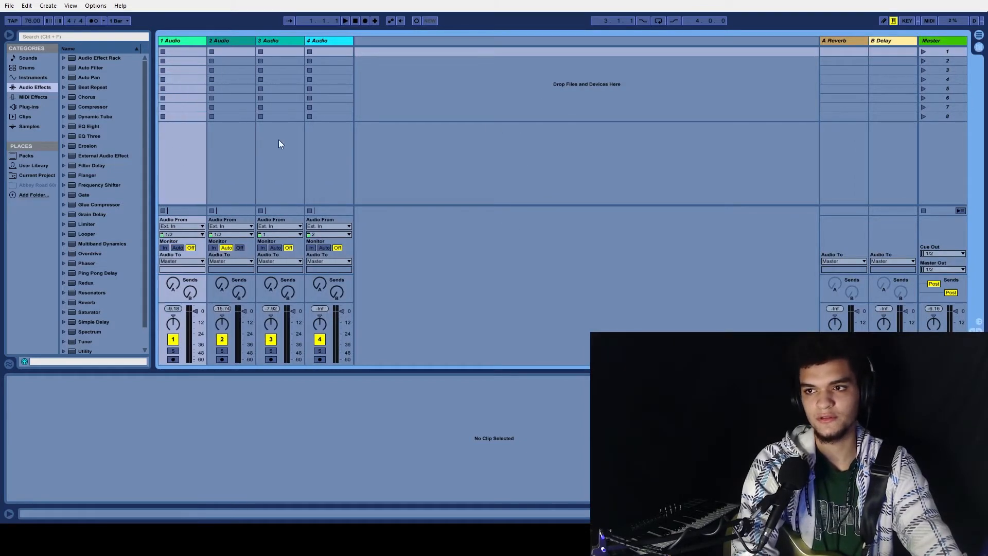
Step: Return to the Arrangement View, insert a new audio track and place it above the three loop tracks
left_click(979, 48)
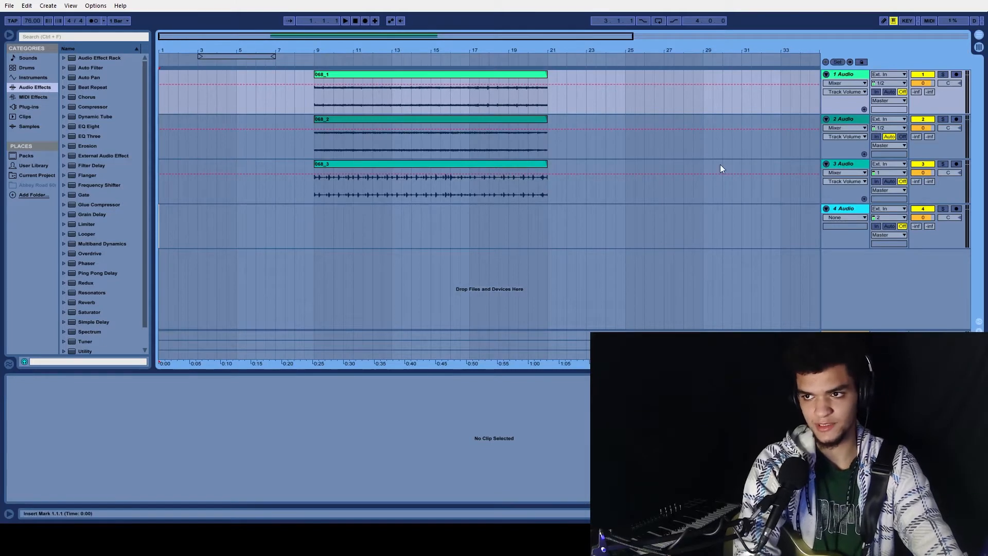
left_click(949, 100)
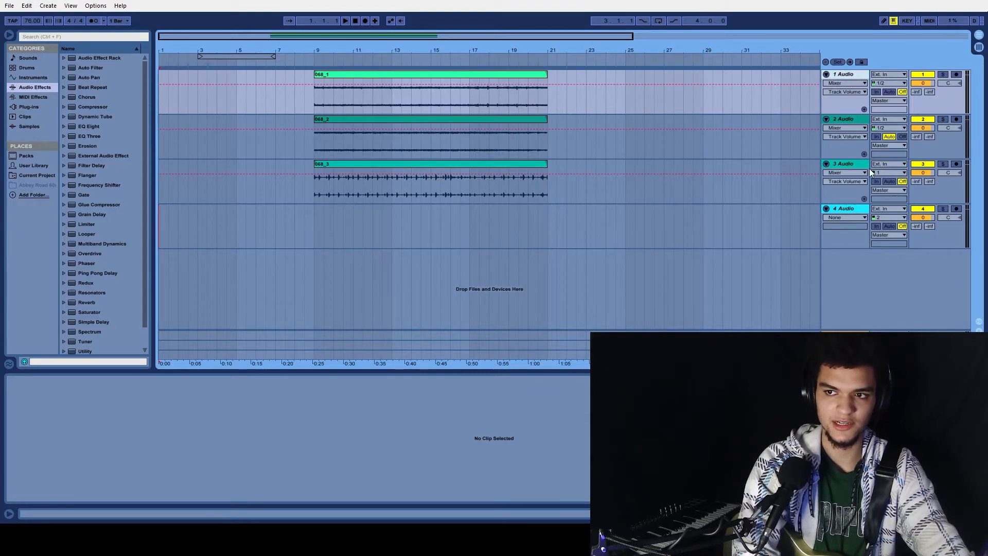
key("ctrl+t")
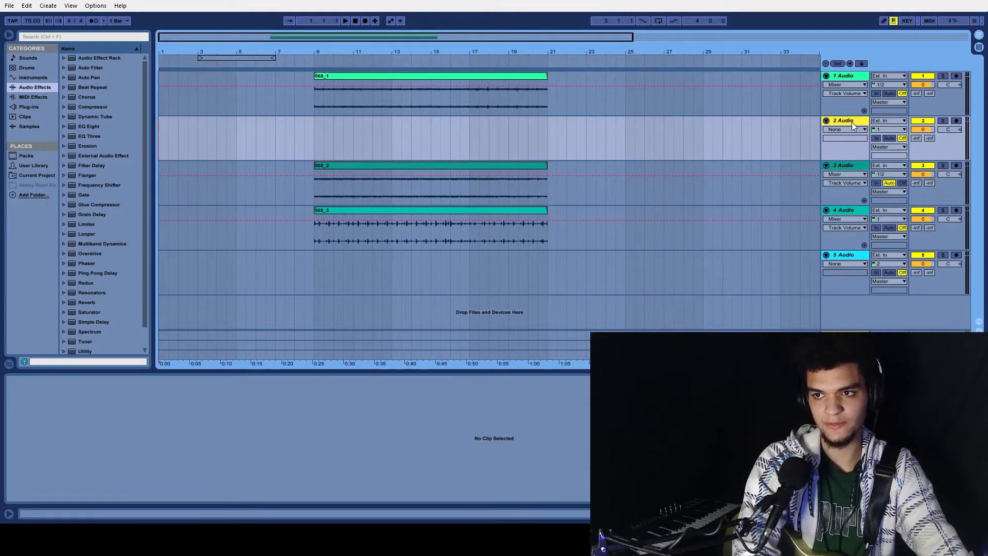
left_click_drag(852, 122, 848, 80)
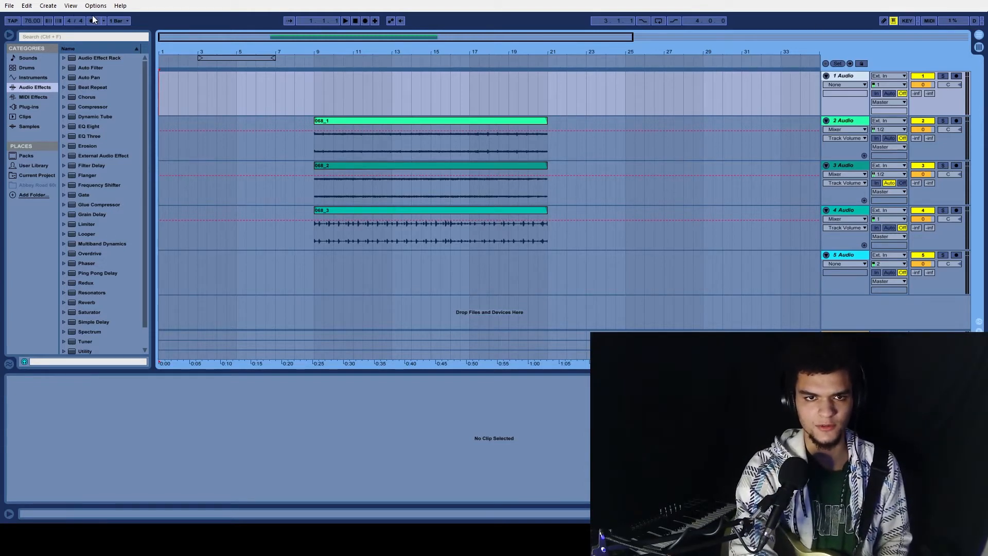
Step: With the metronome on, arm the new 1 Audio track and record a take of nearly six bars from bar 1
left_click(344, 20)
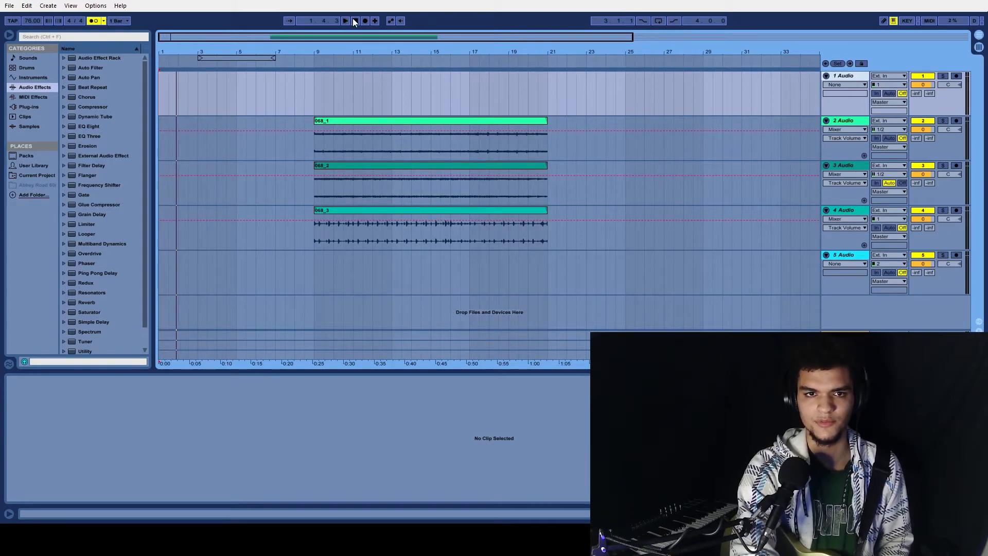
left_click(355, 21)
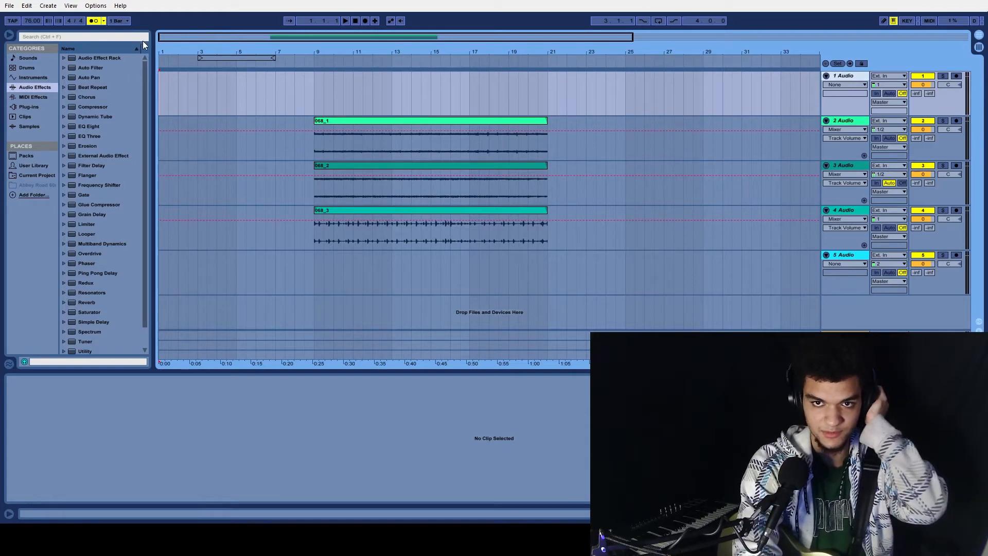
left_click(957, 76)
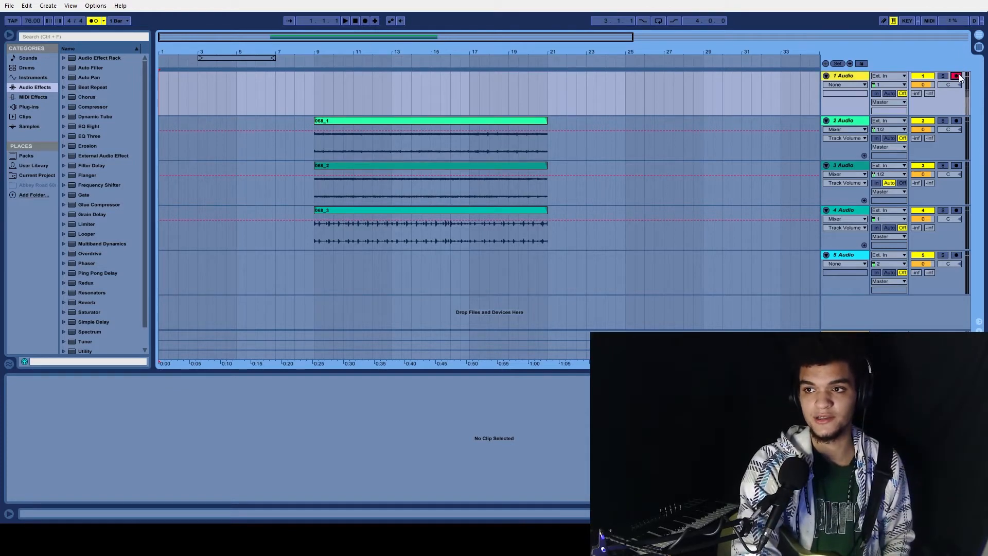
left_click(364, 21)
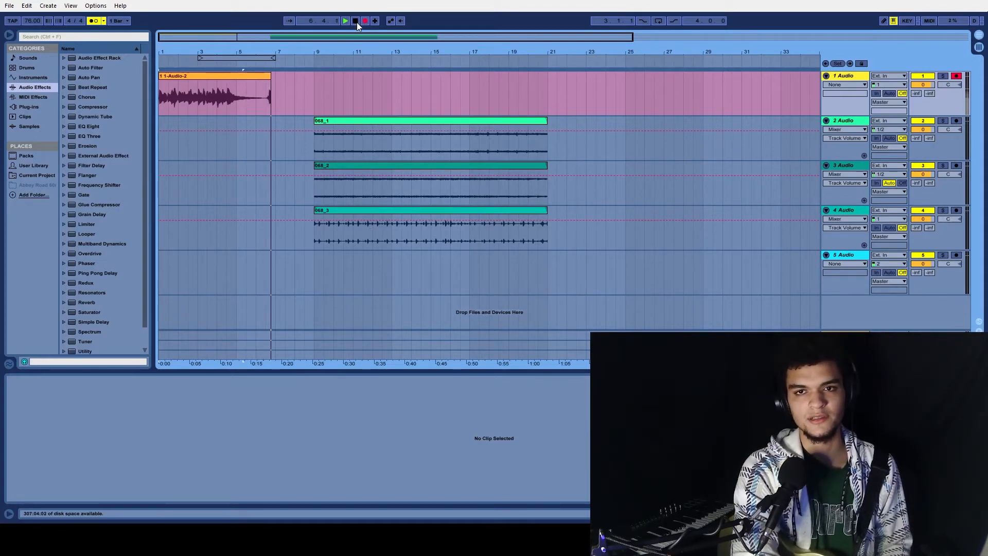
left_click(355, 22)
Step: Trim the end of the recorded clip on 1 Audio back to bar 5
left_click_drag(267, 77, 237, 78)
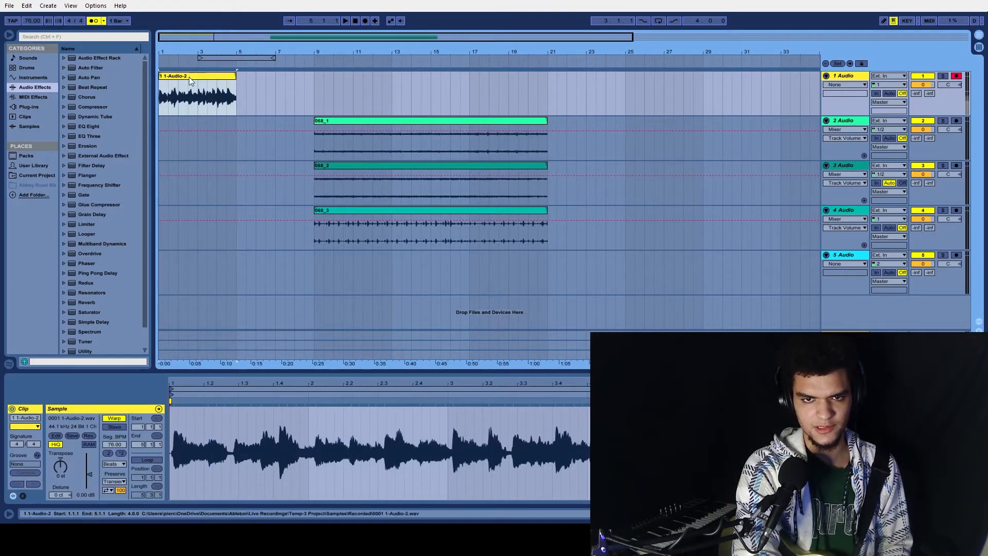
key("ctrl+z")
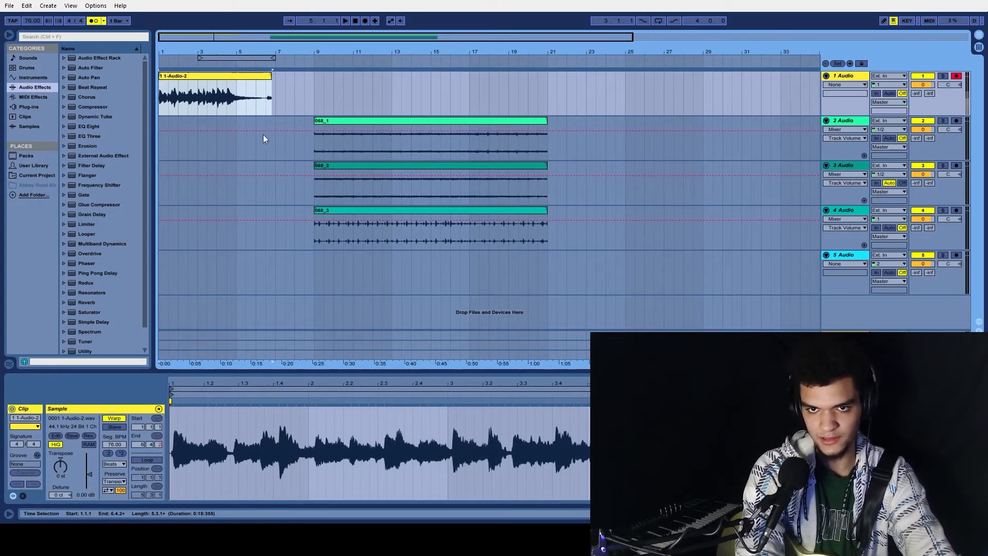
left_click(339, 90)
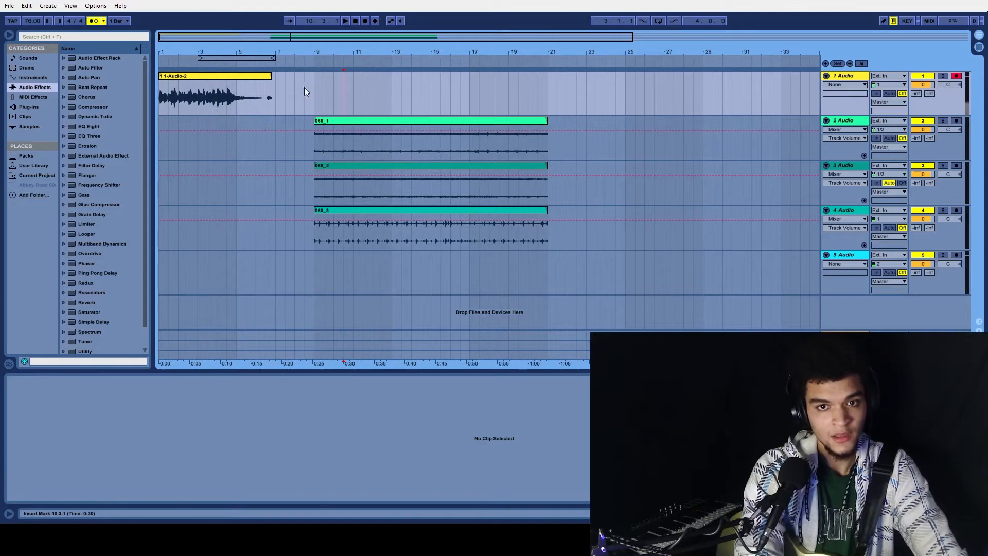
left_click(268, 79)
left_click_drag(267, 79, 238, 90)
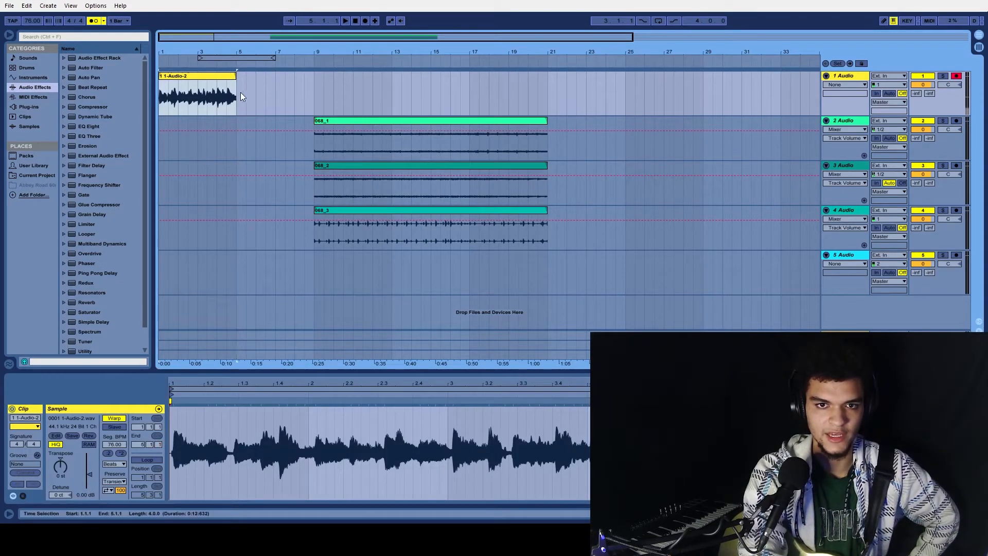
Step: Move the three loop clips together so that they start at bar 5, directly after the recorded clip
left_click(604, 110)
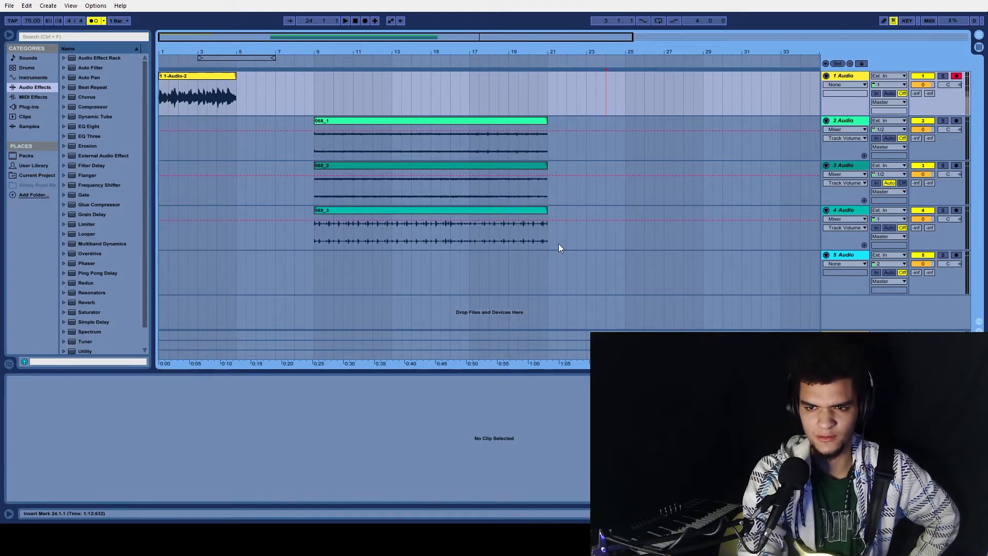
left_click_drag(552, 243, 247, 119)
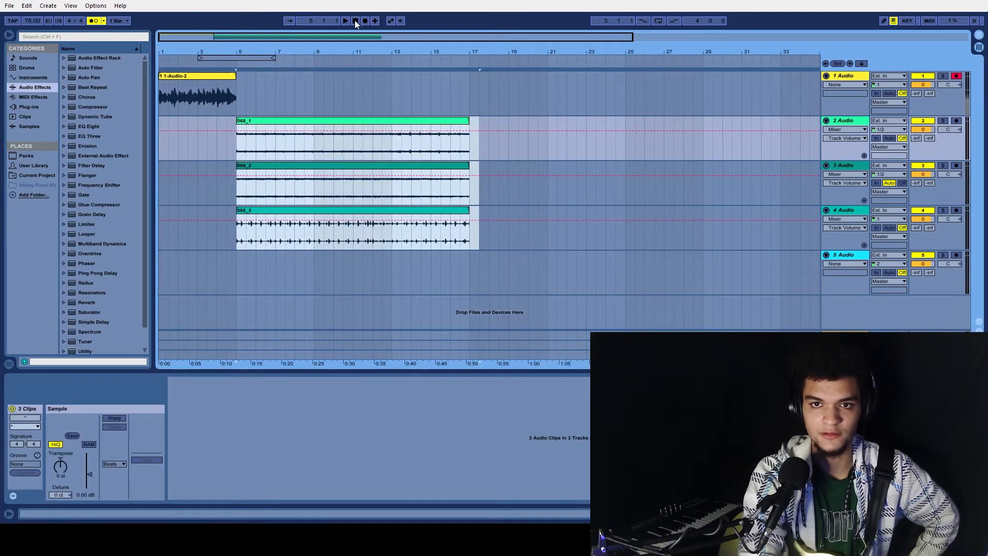
left_click(355, 20)
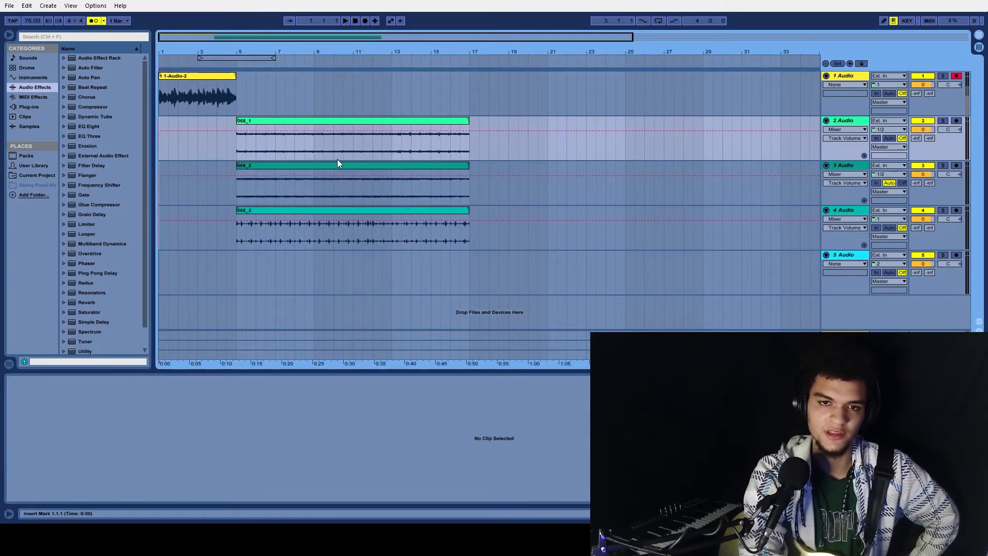
Step: Inspect the recorded clip and the loop clips in turn, and play the arrangement to hear the transition into the loops
left_click(191, 77)
left_click(254, 121)
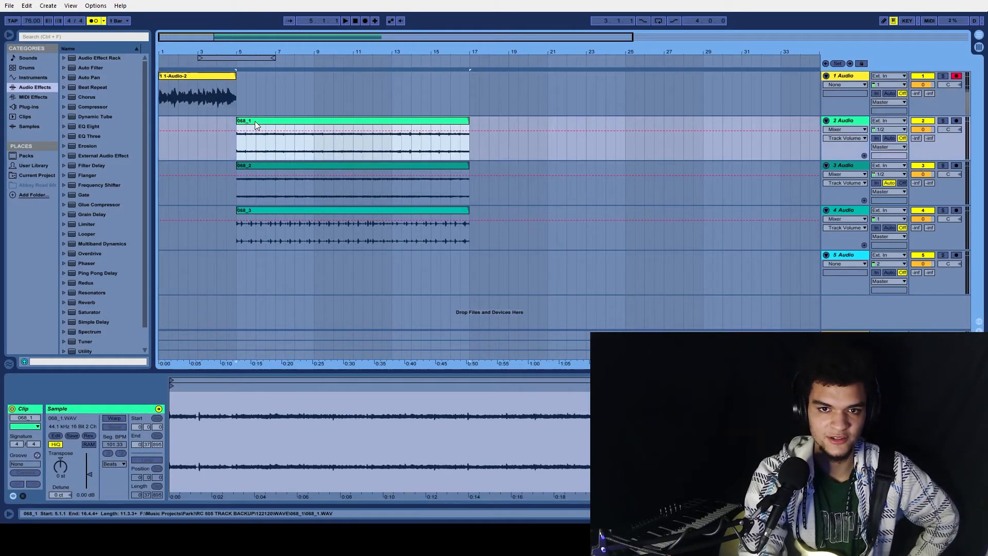
left_click(270, 165)
left_click(263, 209)
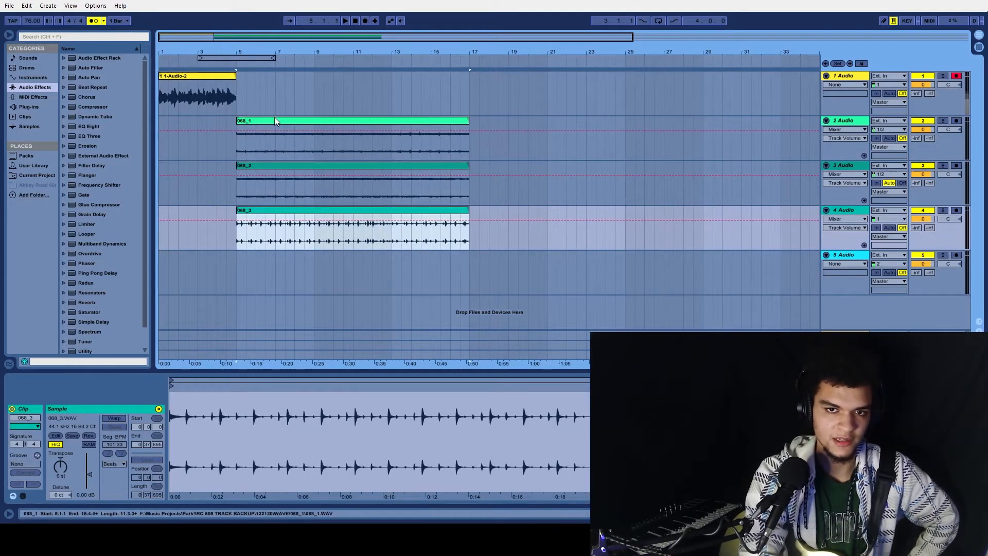
left_click(275, 121)
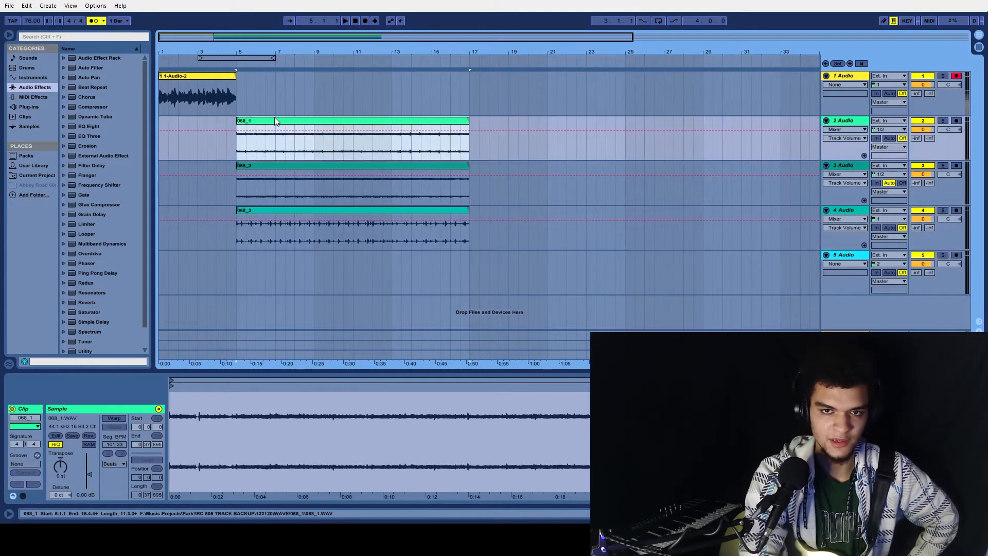
left_click(354, 22)
left_click(345, 21)
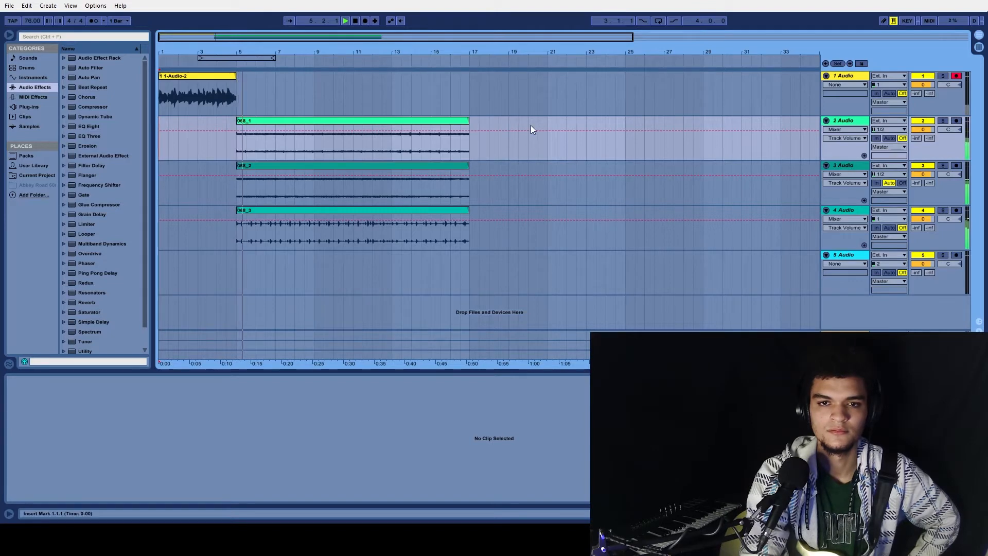
left_click(356, 21)
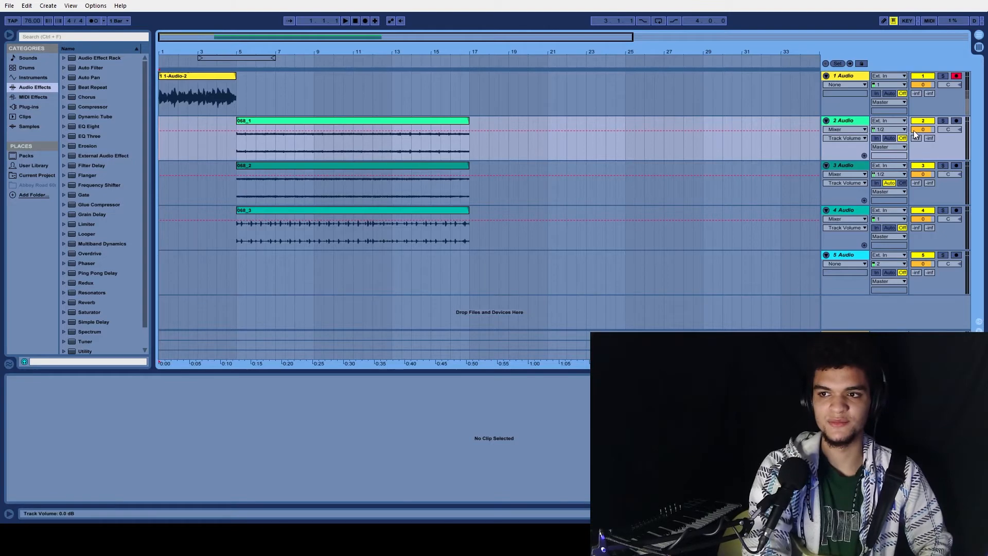
Step: Raise the track volumes of 2 Audio, 3 Audio and 4 Audio to 6.0 dB each
left_click_drag(918, 131, 918, 97)
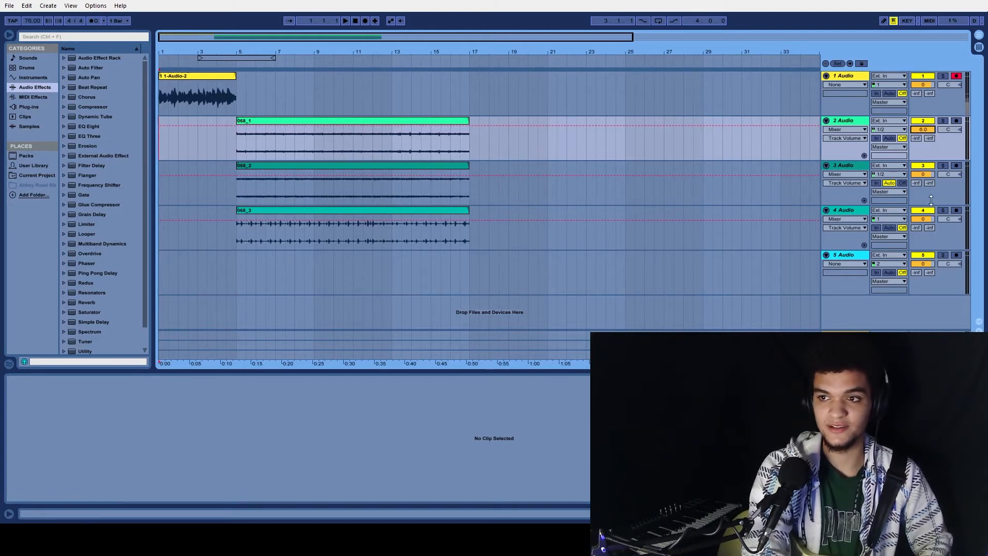
left_click_drag(923, 174, 923, 142)
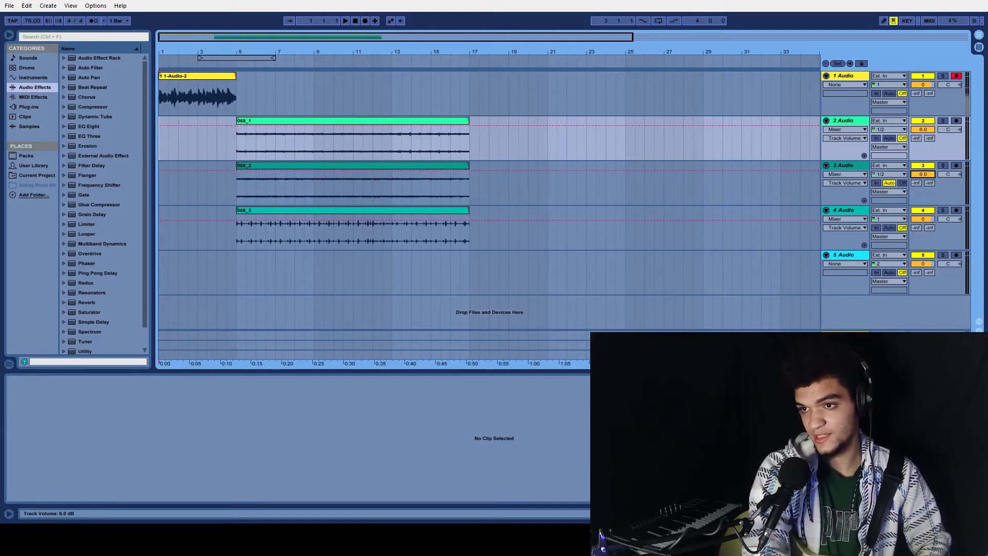
left_click_drag(922, 264, 922, 280)
key("Delete")
left_click(924, 218)
left_click_drag(924, 218, 924, 206)
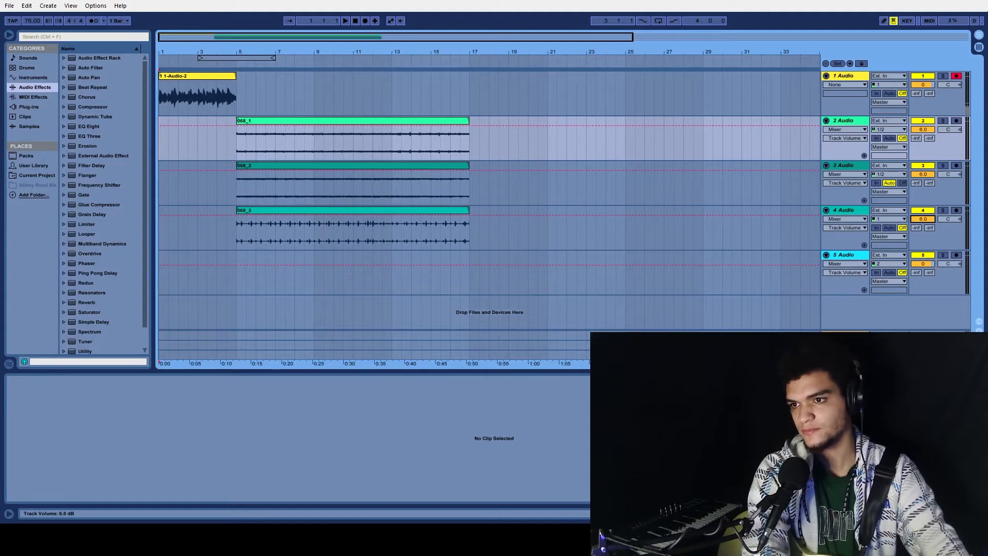
Step: Delete the empty 5 Audio track and play back the transition from the recording into the louder loops
left_click(854, 254)
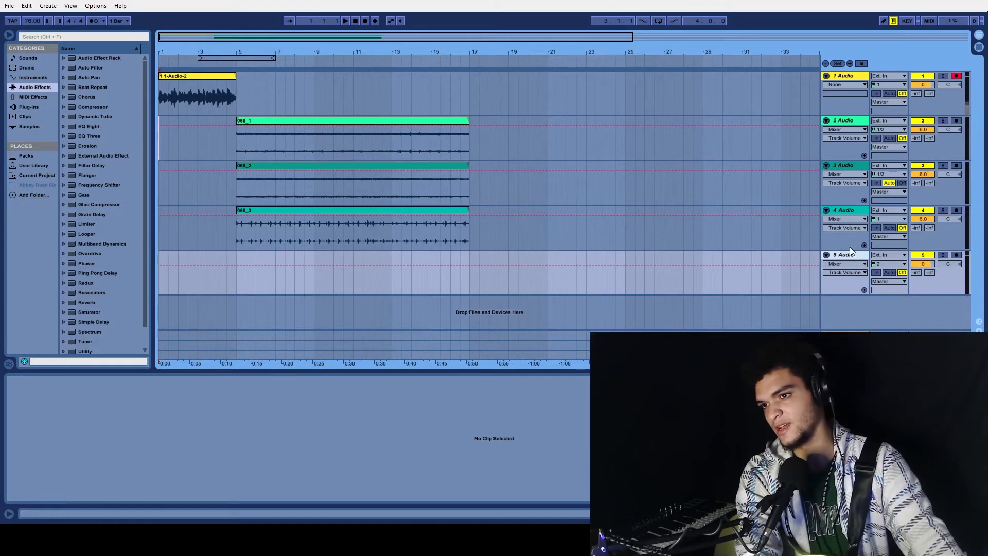
key("Delete")
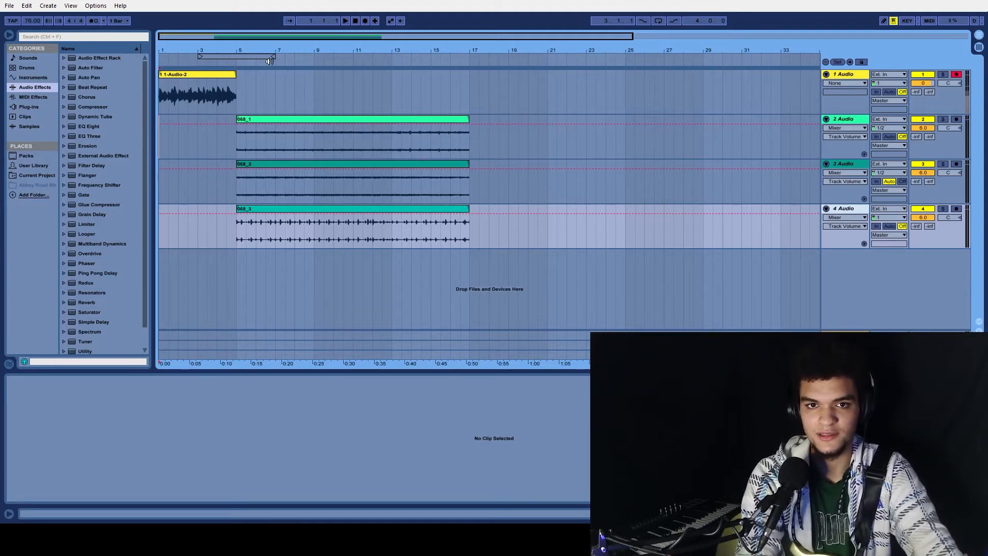
left_click(217, 62)
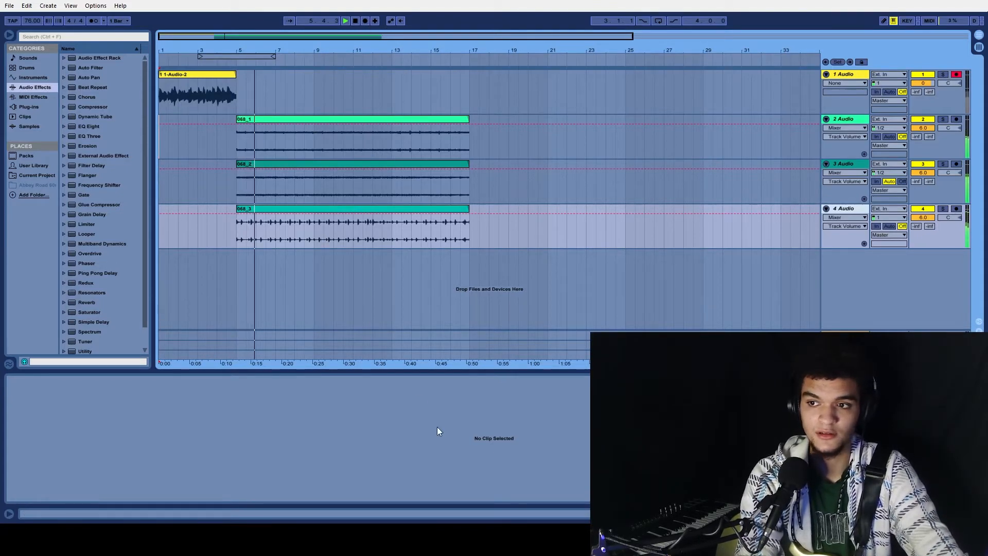
key("space")
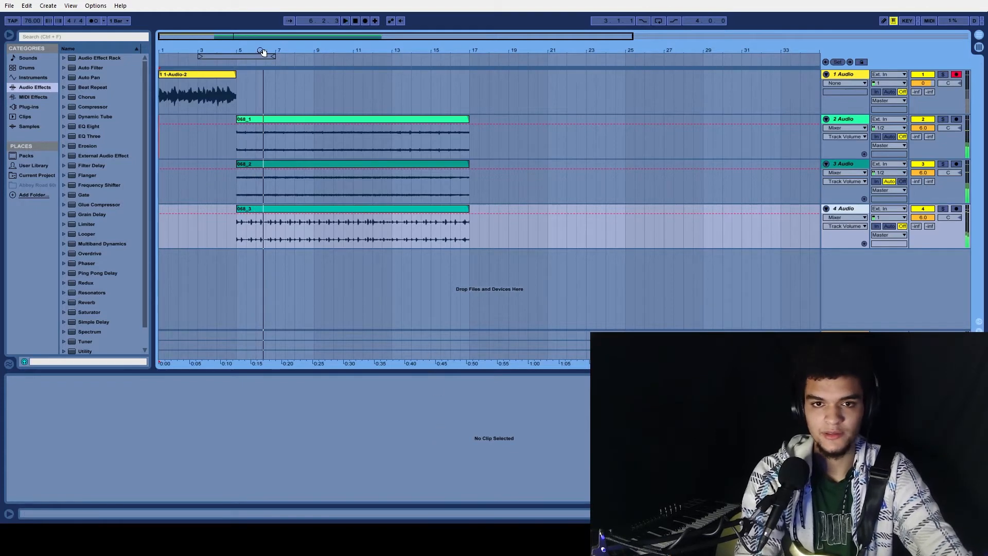
Step: Inspect the three loop clips selected together and the 068_1 clip on its own
left_click(315, 122)
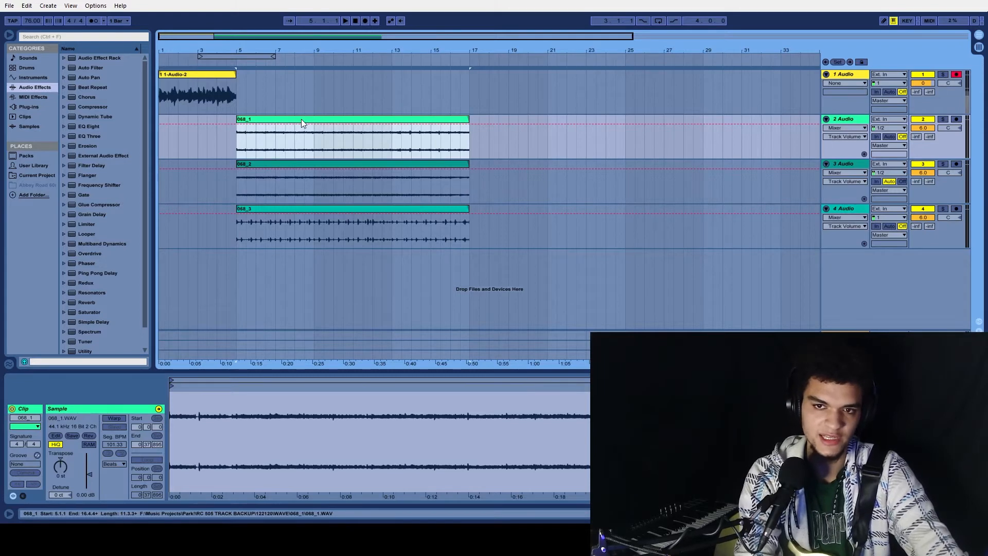
left_click(318, 208, "shift")
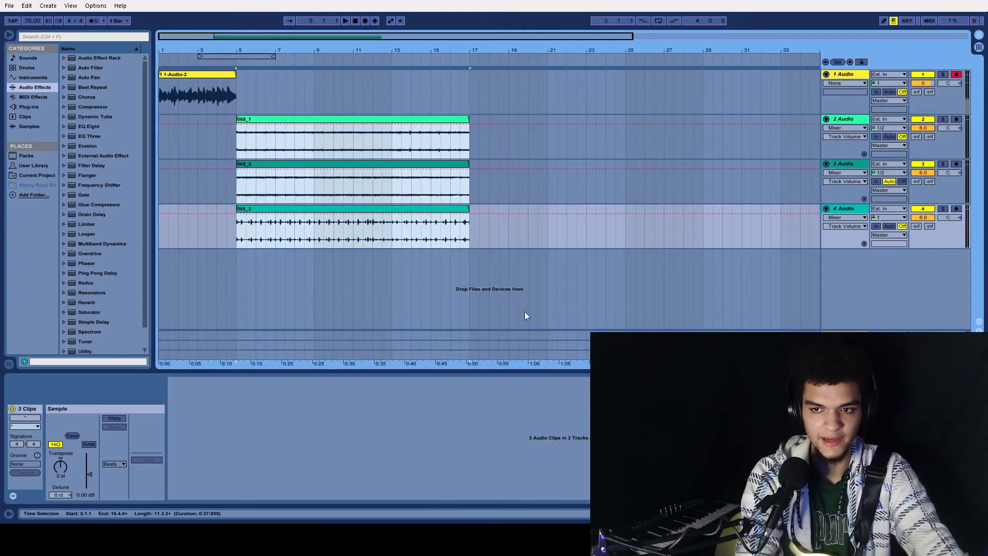
left_click(545, 296)
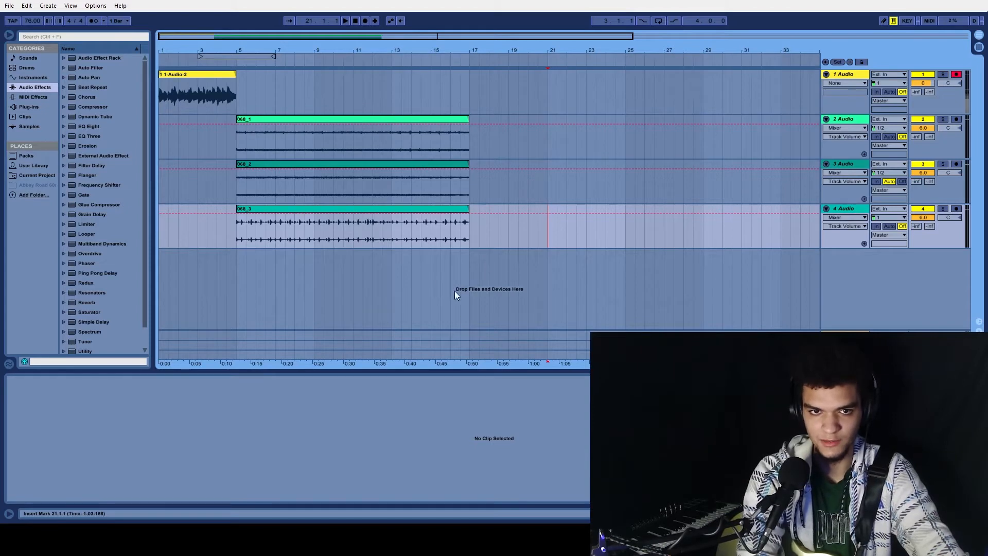
left_click(329, 120)
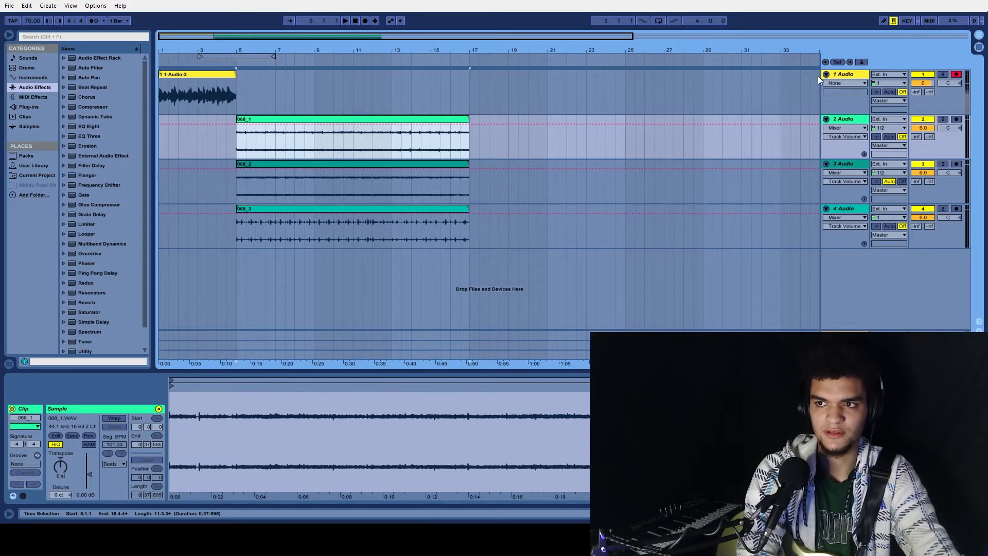
Step: Switch to the Session View and play the loops briefly to check the track levels in the mixer
left_click(978, 47)
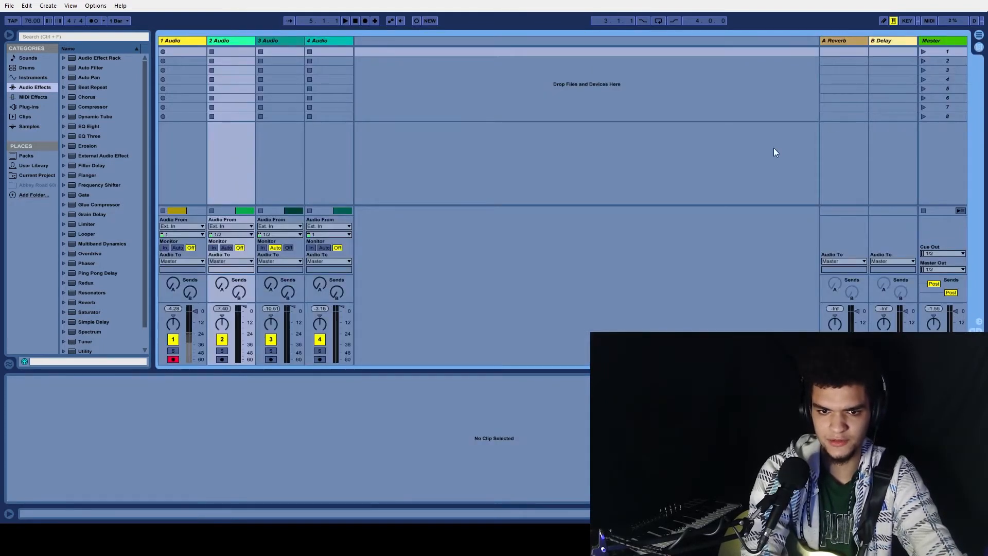
left_click(264, 169)
left_click(336, 165)
left_click(294, 181)
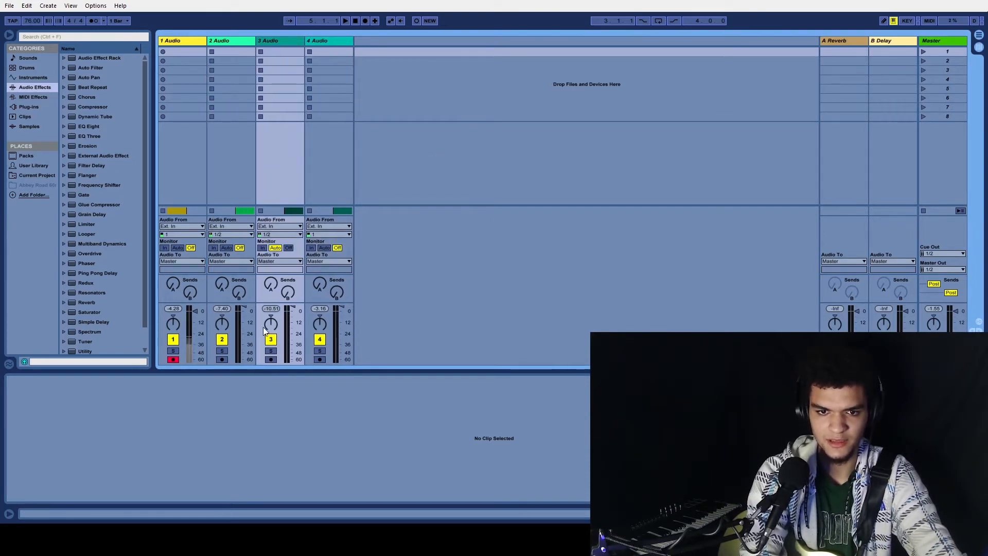
left_click(346, 21)
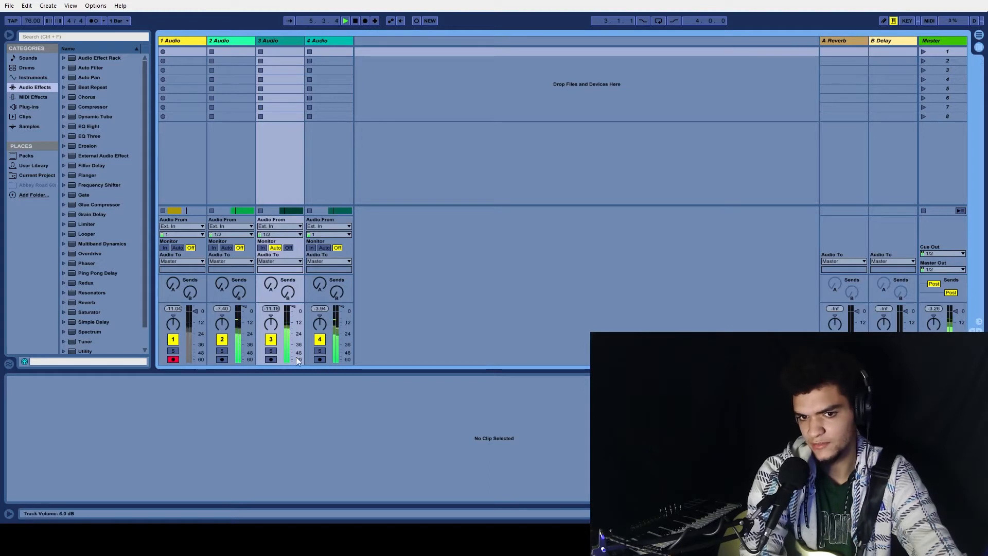
left_click(355, 21)
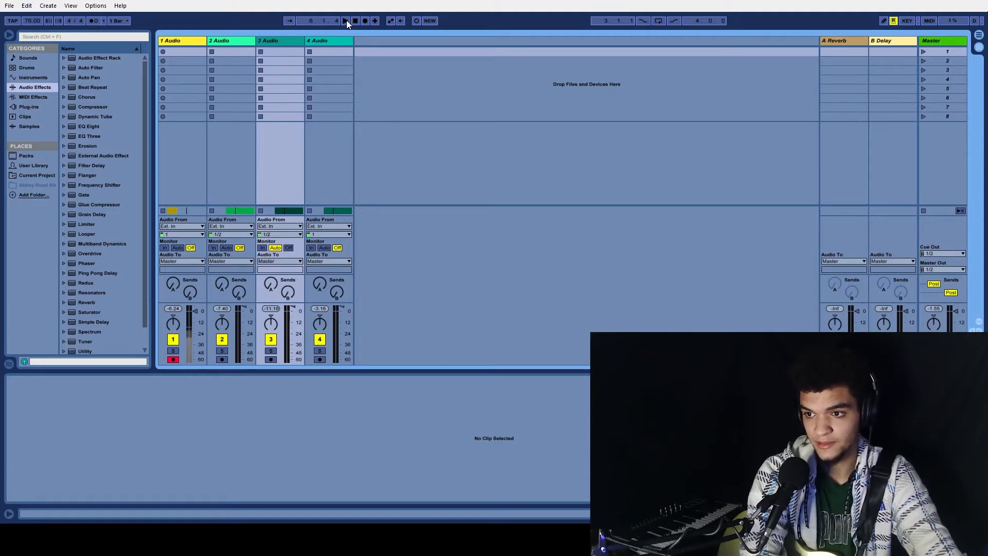
Step: Play the loops in two short passes and compare the mixer levels of the four audio tracks
left_click(347, 20)
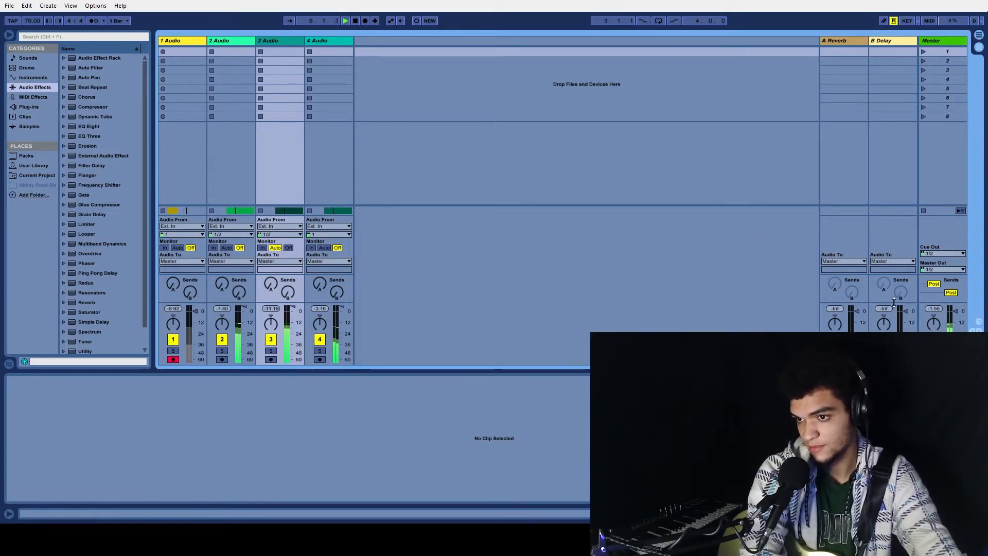
left_click(356, 21)
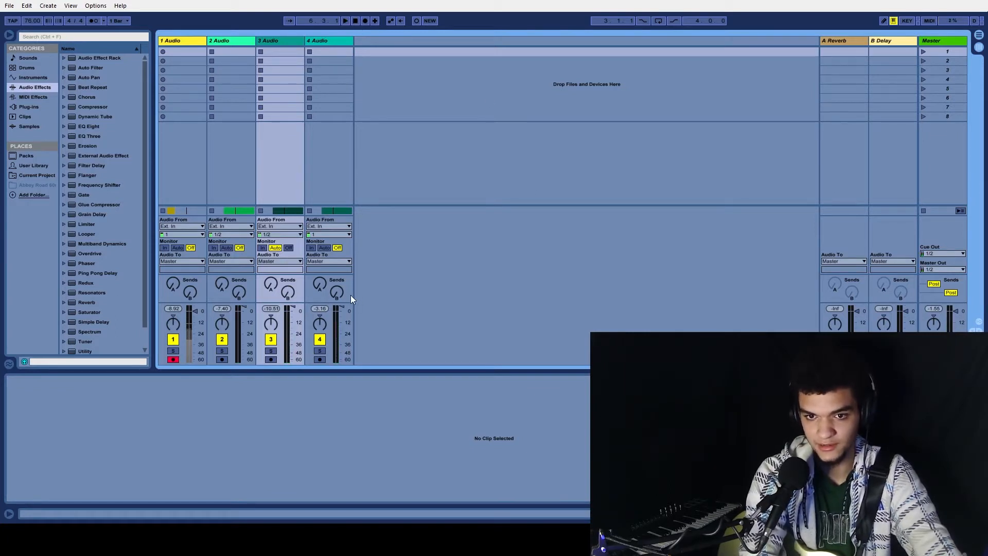
left_click(332, 166)
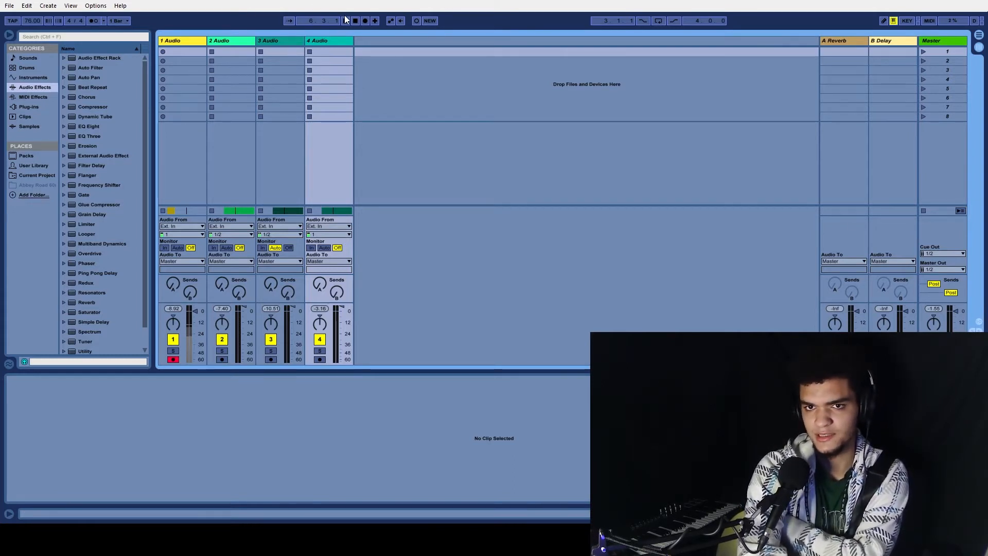
key("space")
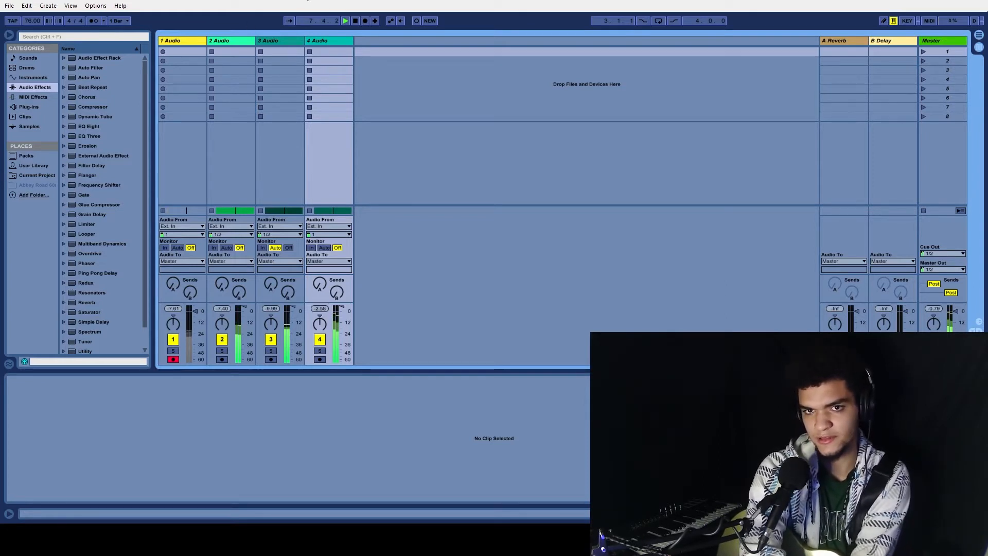
left_click(356, 21)
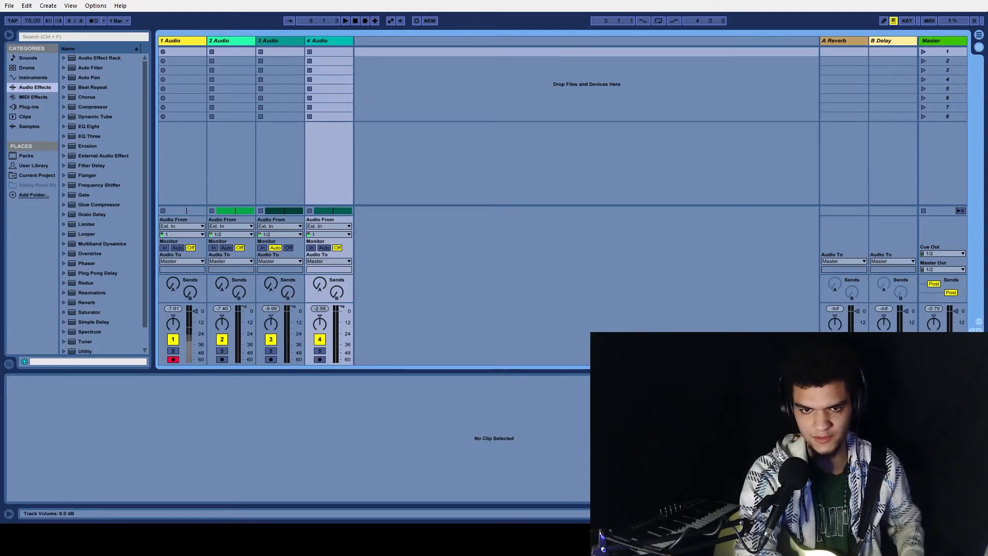
Step: Select the 2 Audio track and switch back and forth between the Arrangement and Session Views, ending in the Session View
left_click(245, 42)
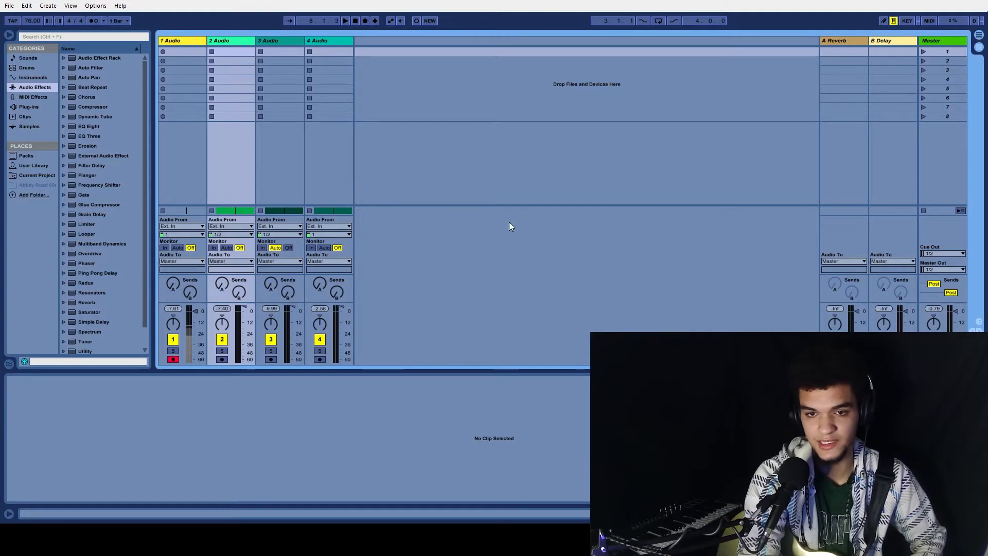
left_click(551, 107)
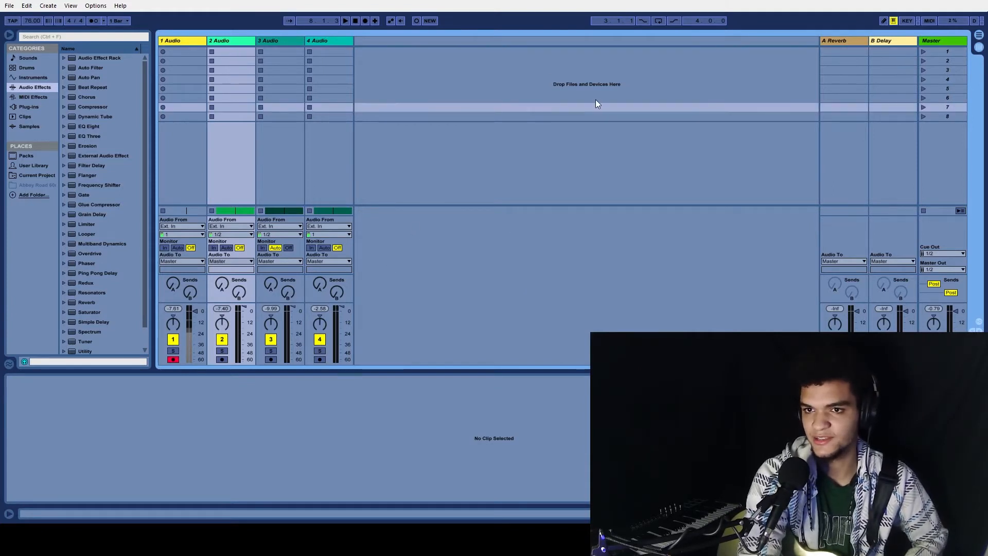
left_click(770, 61)
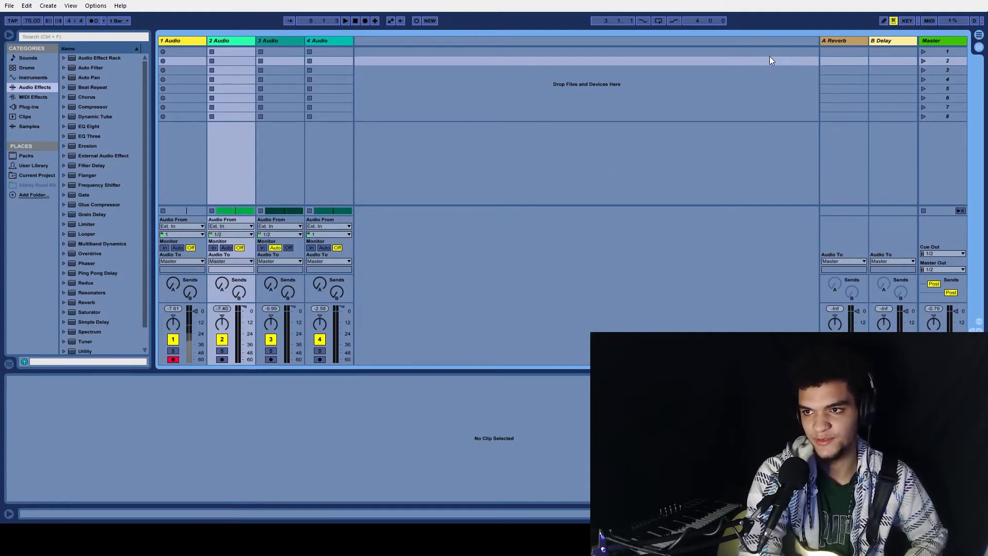
left_click(979, 36)
left_click(979, 48)
left_click(980, 37)
left_click(979, 47)
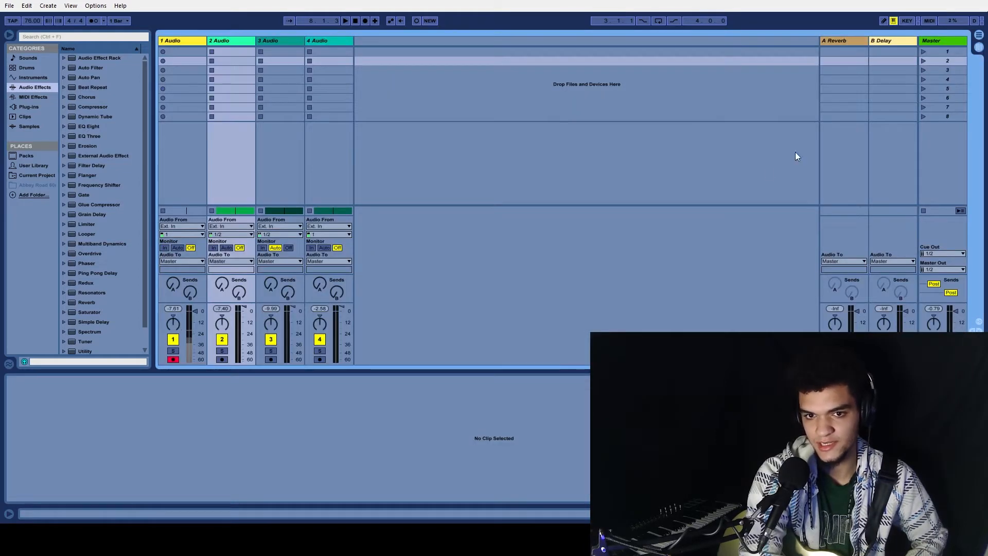
left_click(360, 434)
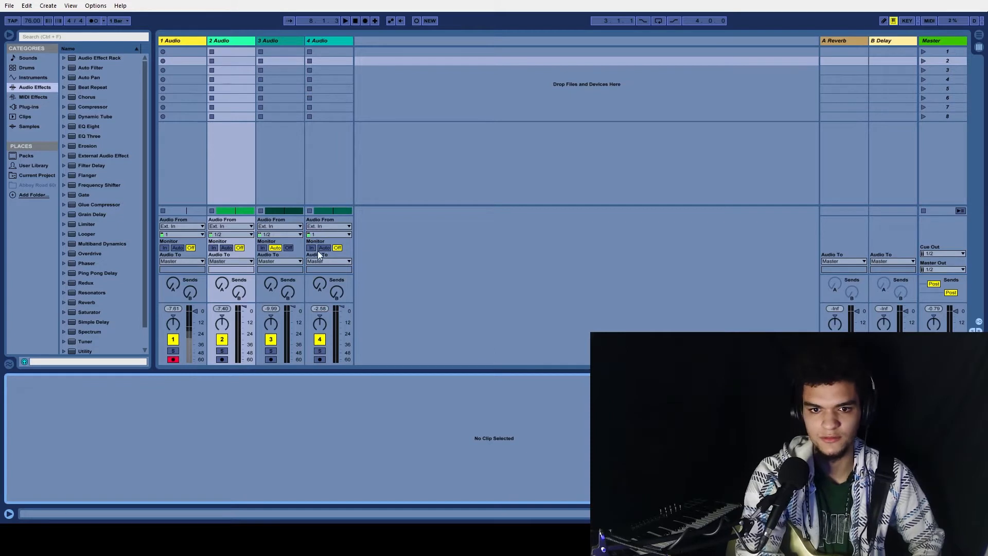
Step: Solo the 2 Audio track and play it back briefly on its own
left_click(222, 352)
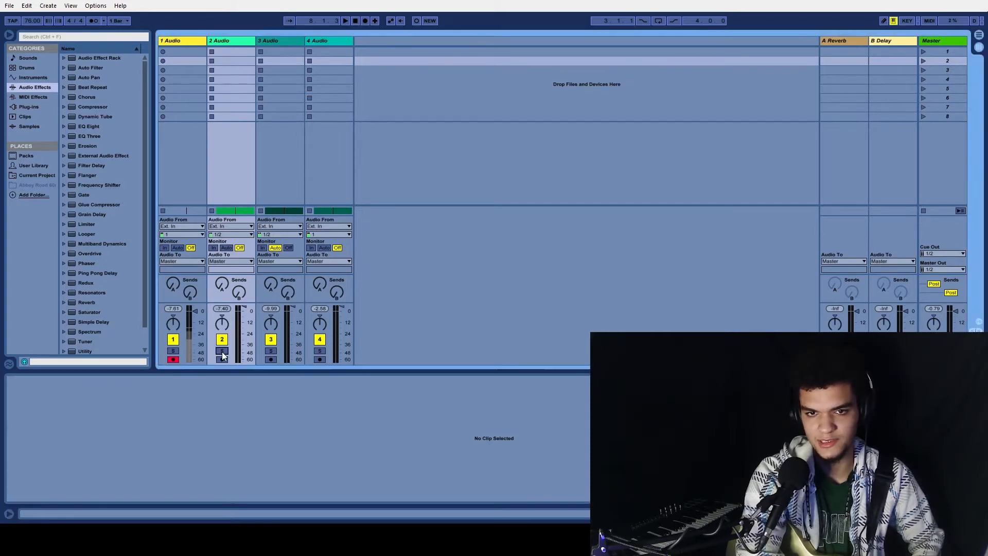
left_click(344, 20)
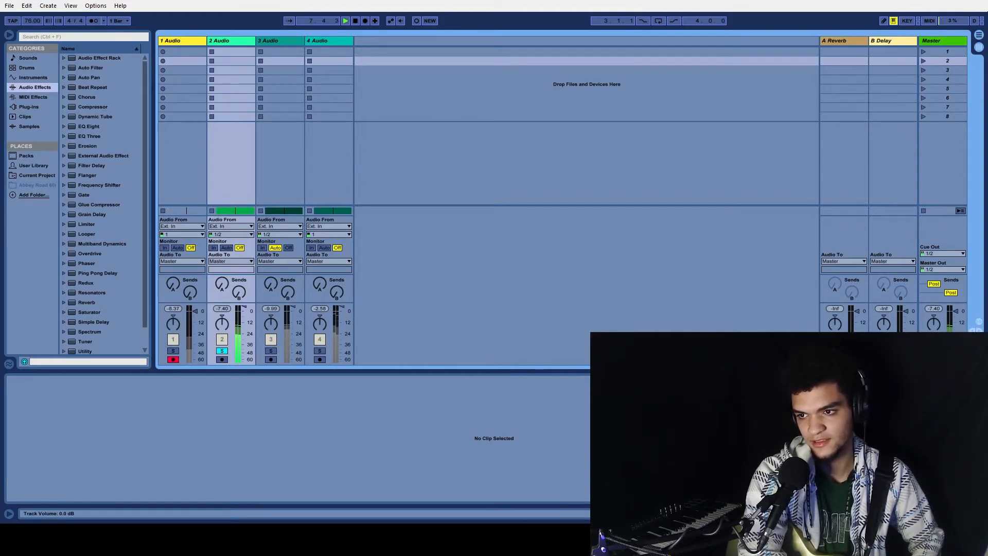
left_click(355, 21)
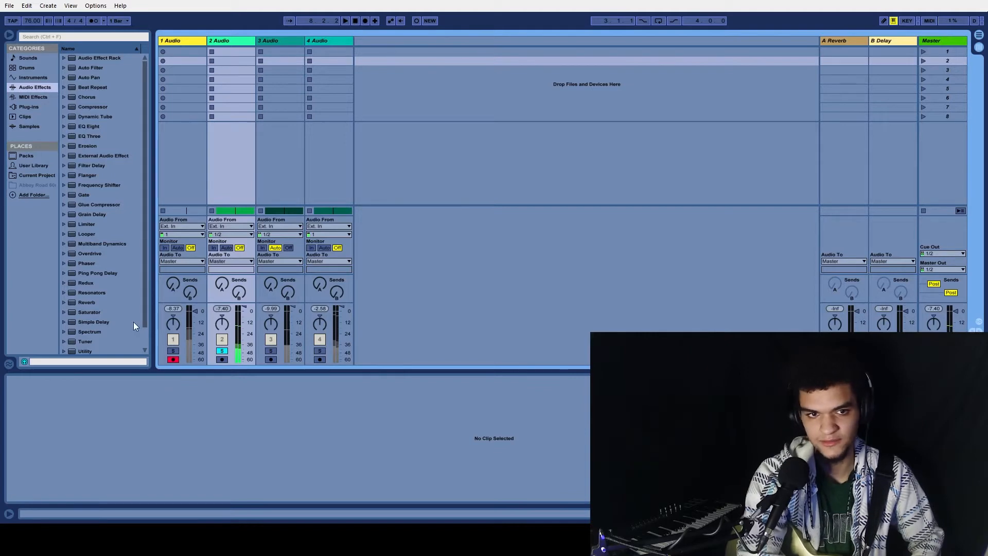
Step: Browse the EQ Eight filter presets, the neighbouring browser categories and the Drum Hits folder under Drums
left_click(66, 127)
left_click(70, 147)
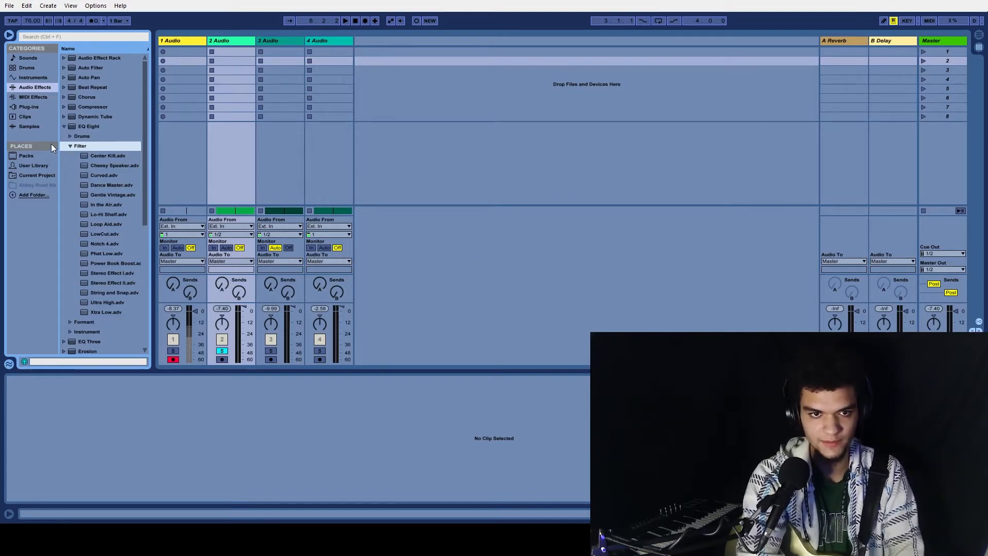
left_click(64, 126)
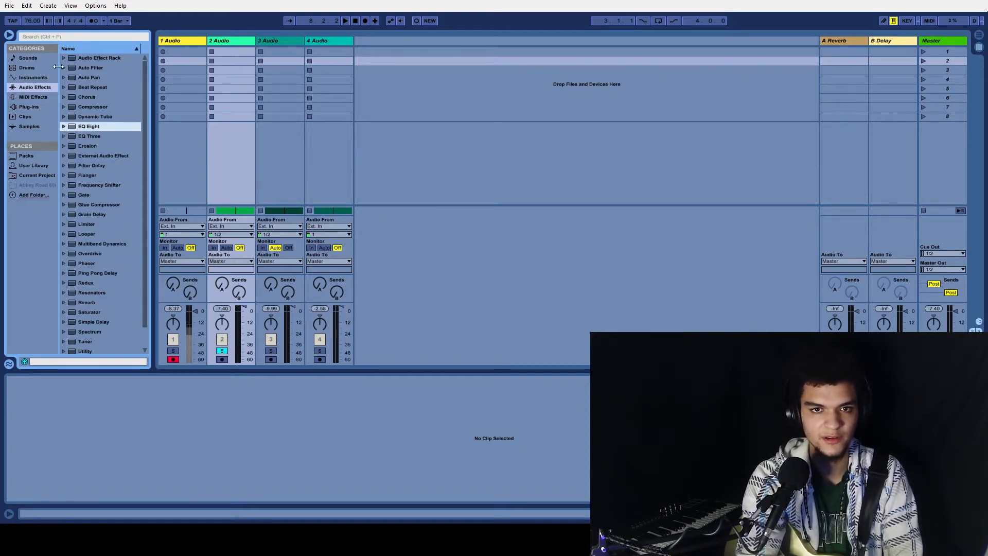
left_click(29, 60)
left_click(26, 69)
left_click(24, 75)
left_click(21, 88)
left_click(45, 67)
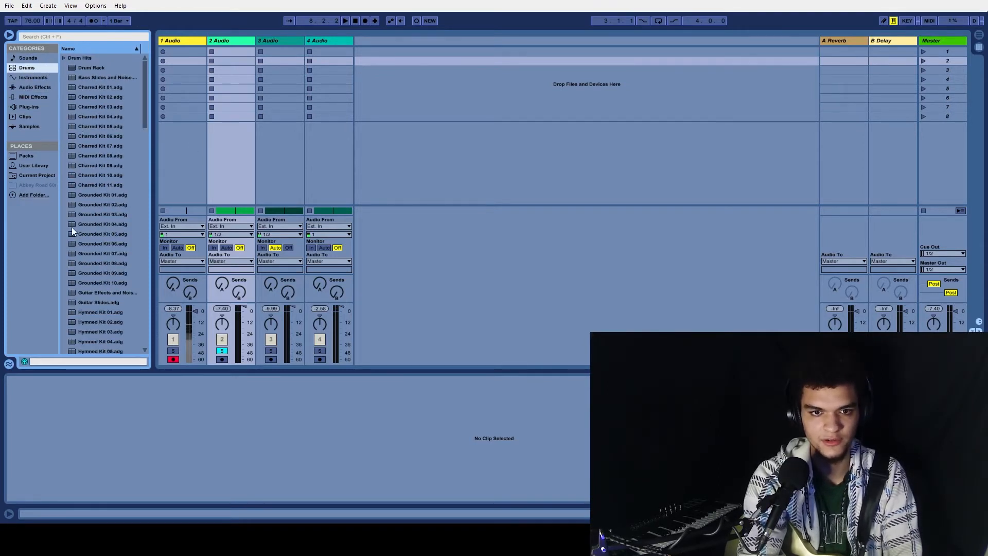
left_click(67, 57)
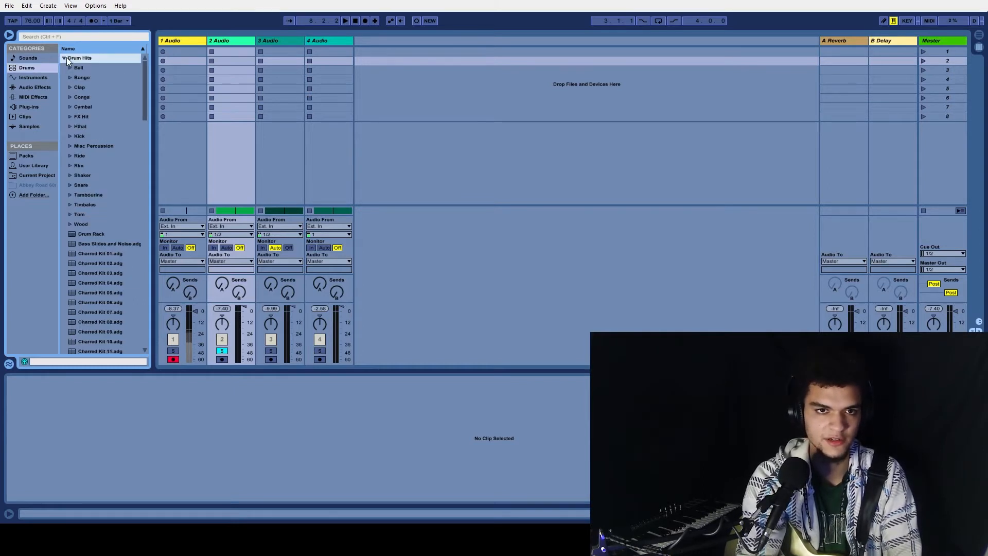
Step: Return to the Audio Effects category and look through its complete list of devices
left_click(45, 90)
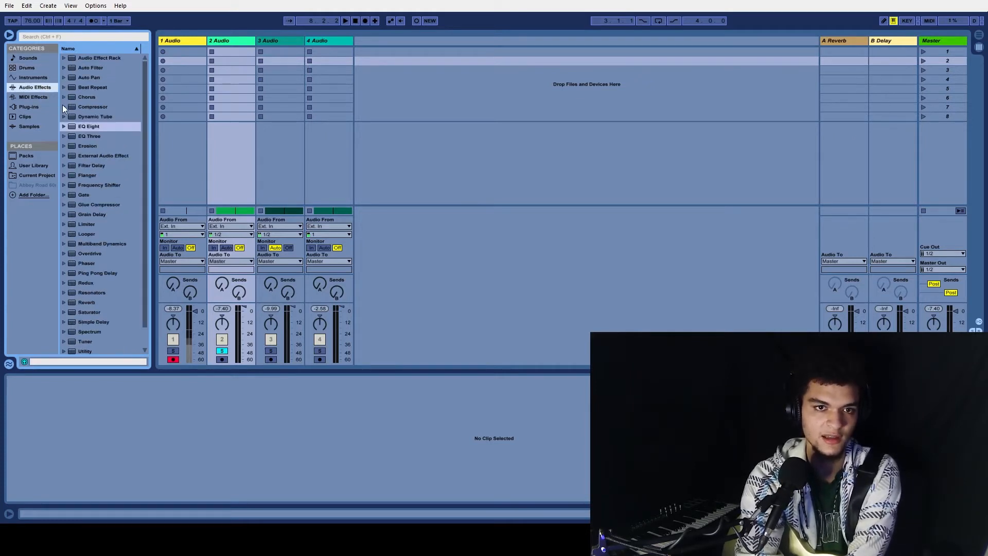
scroll(113, 107, "down", 2)
scroll(129, 185, "up", 2)
scroll(131, 209, "down", 2)
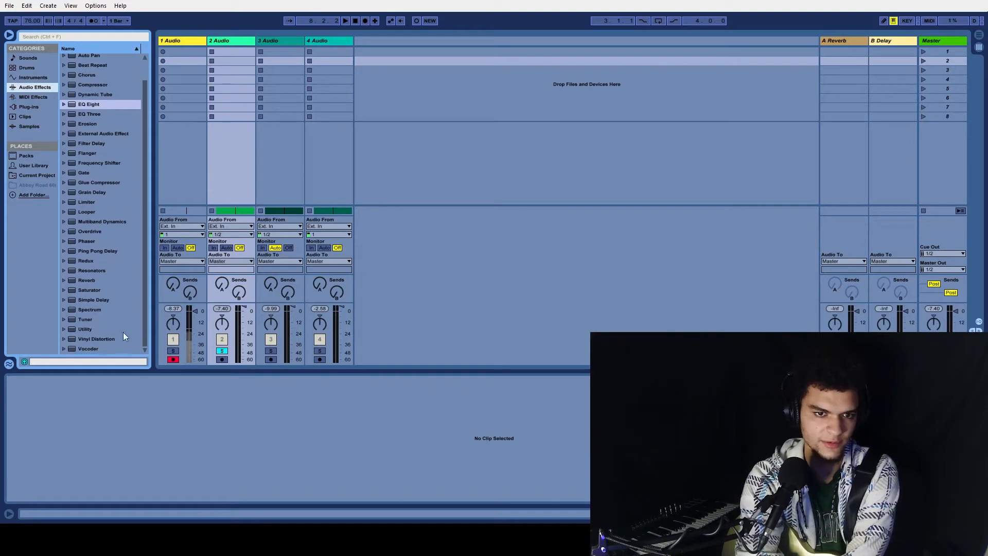
scroll(118, 136, "up", 2)
scroll(113, 147, "down", 1)
scroll(105, 151, "up", 1)
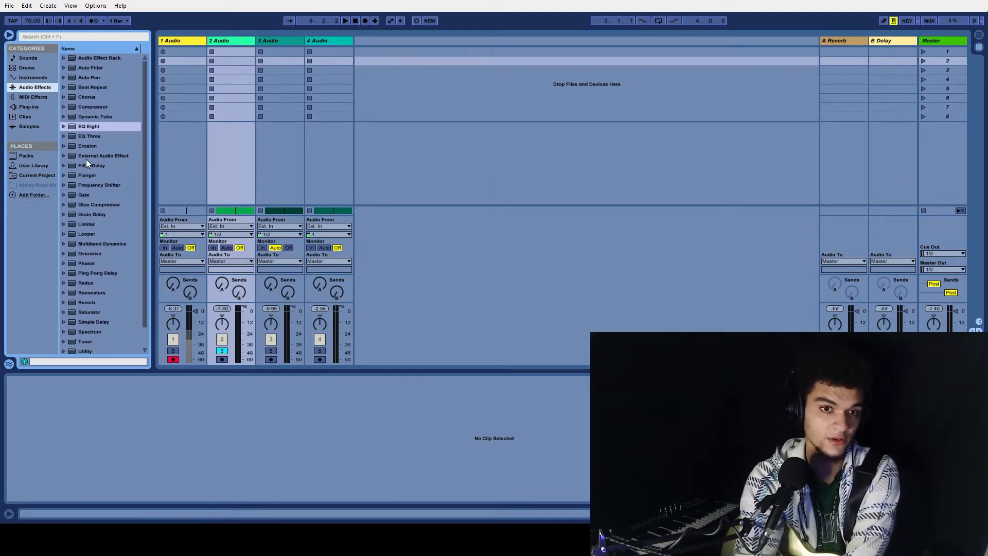
Step: Load EQ Eight's Stereo Effect I filter preset onto the 2 Audio track and duplicate the device
left_click(64, 127)
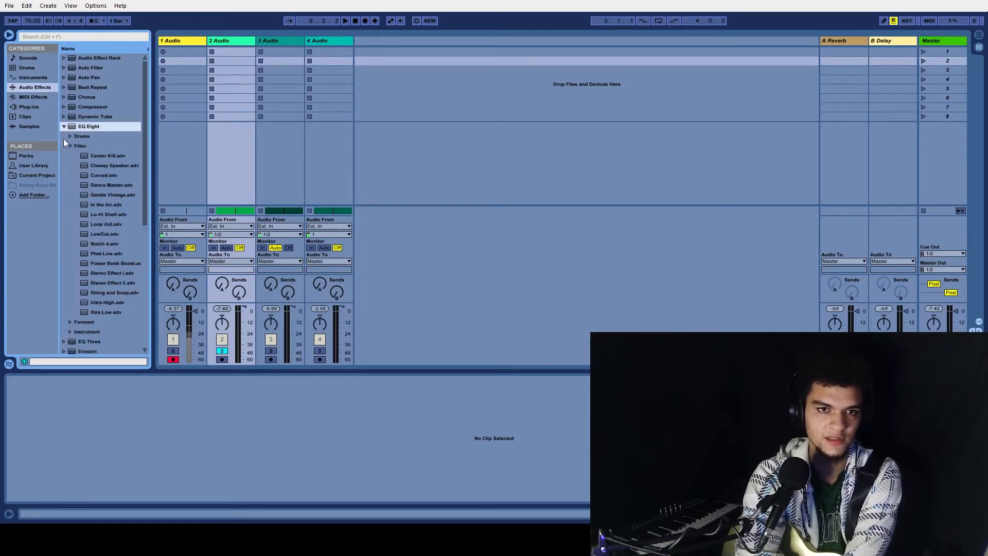
left_click(103, 274)
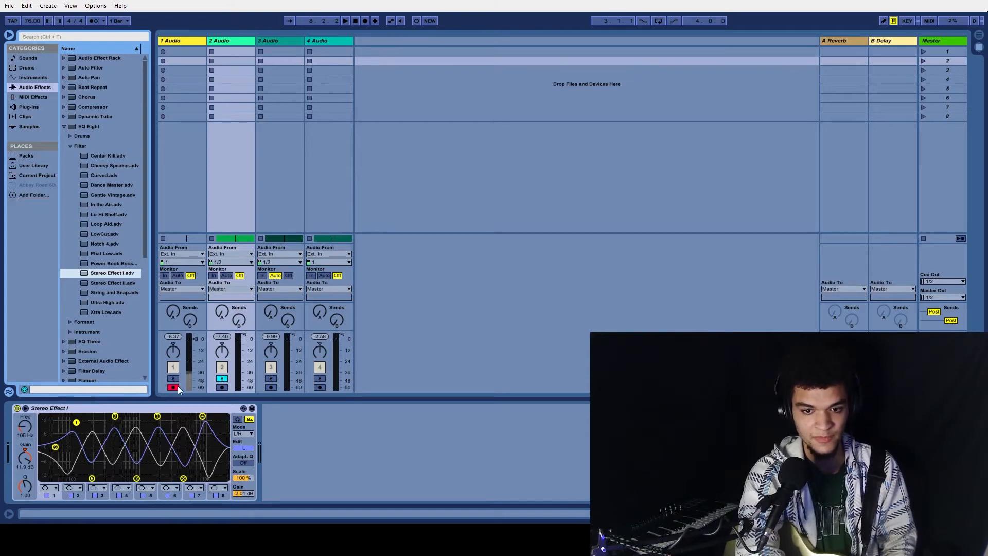
left_click(169, 412)
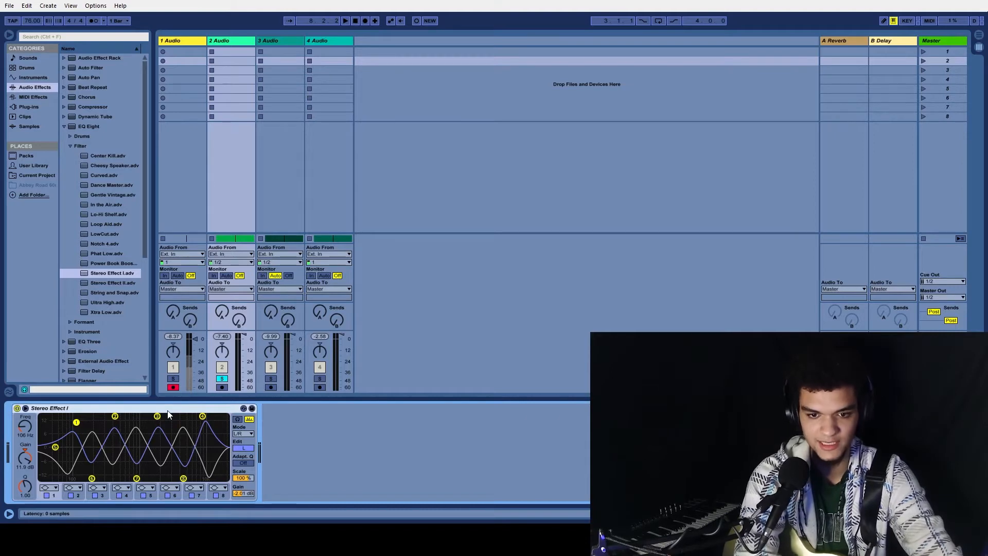
key("ctrl+d")
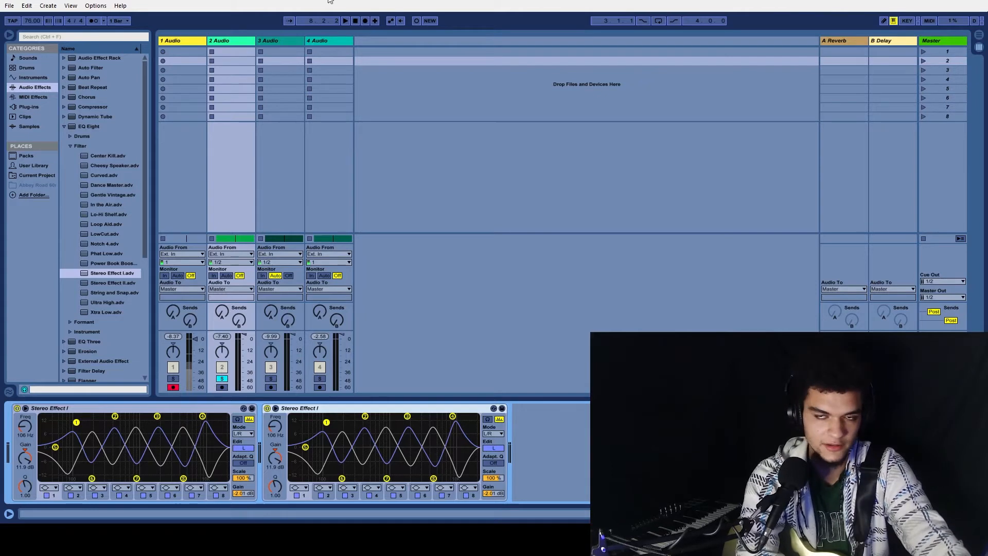
Step: Play the soloed 2 Audio track and compare its sound with the two Stereo Effect I devices bypassed and re-enabled
left_click(345, 21)
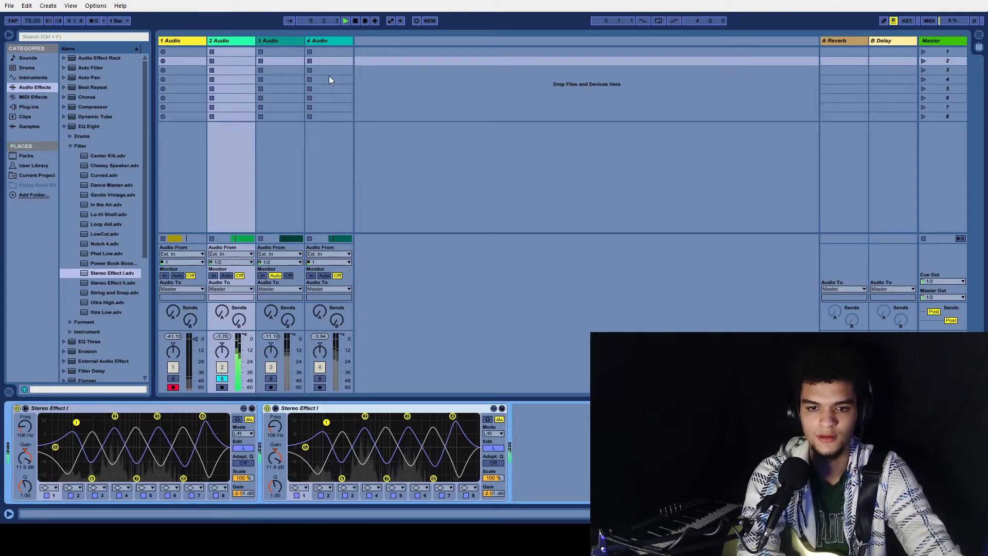
left_click(267, 409)
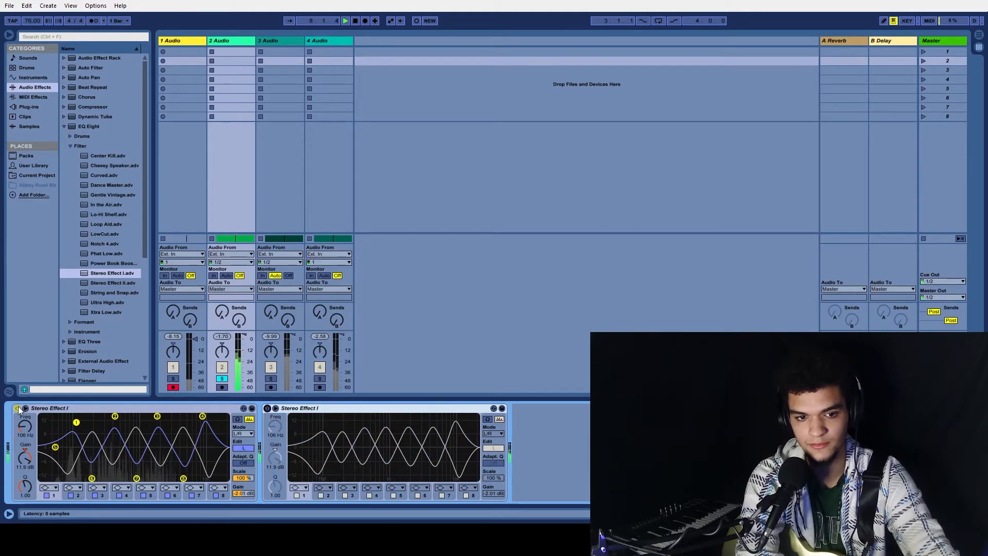
left_click(17, 408)
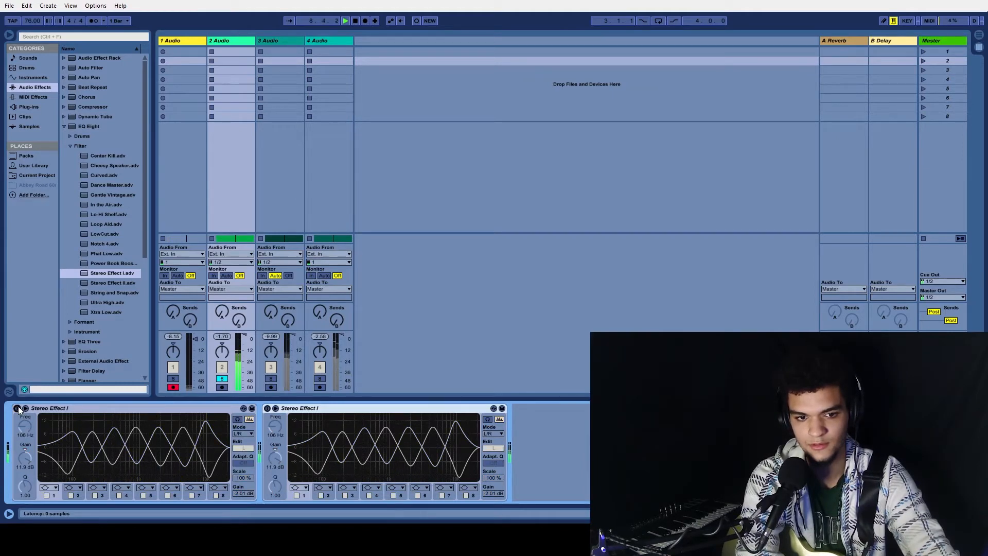
left_click(17, 408)
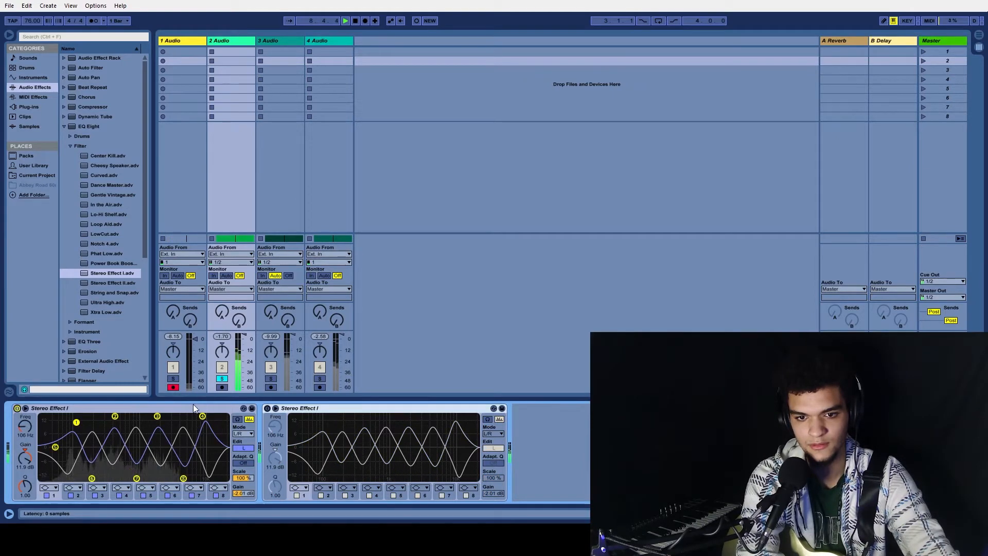
left_click(267, 408)
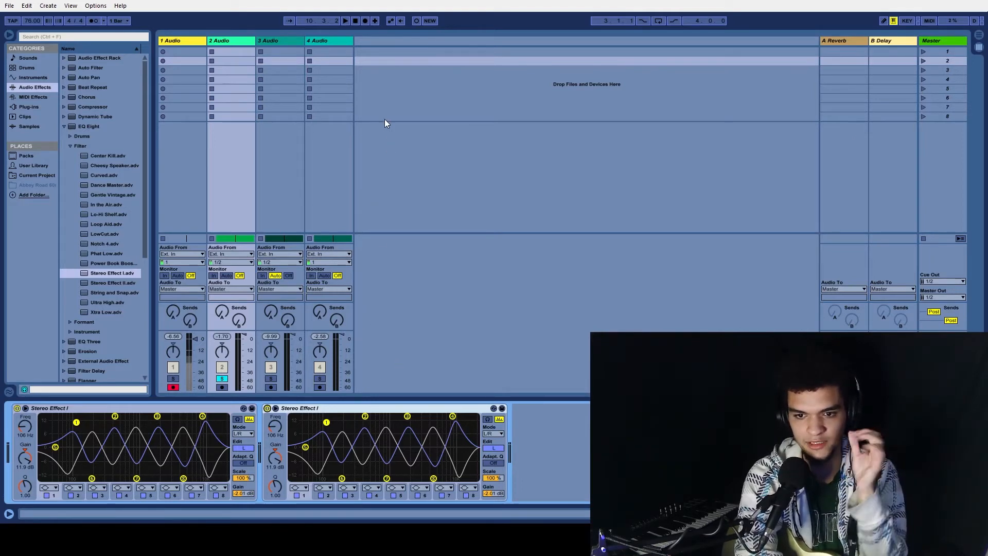
Step: Using playback, set the first Stereo Effect I to 50 % scale and 3.56 dB gain, the second to -63 % scale and 3.94 dB gain
left_click(344, 21)
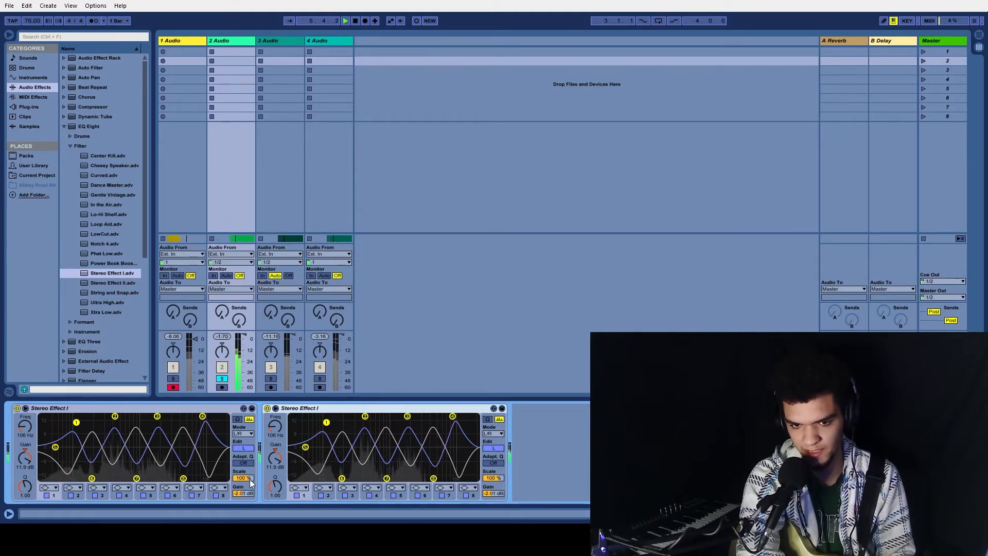
left_click_drag(250, 479, 250, 508)
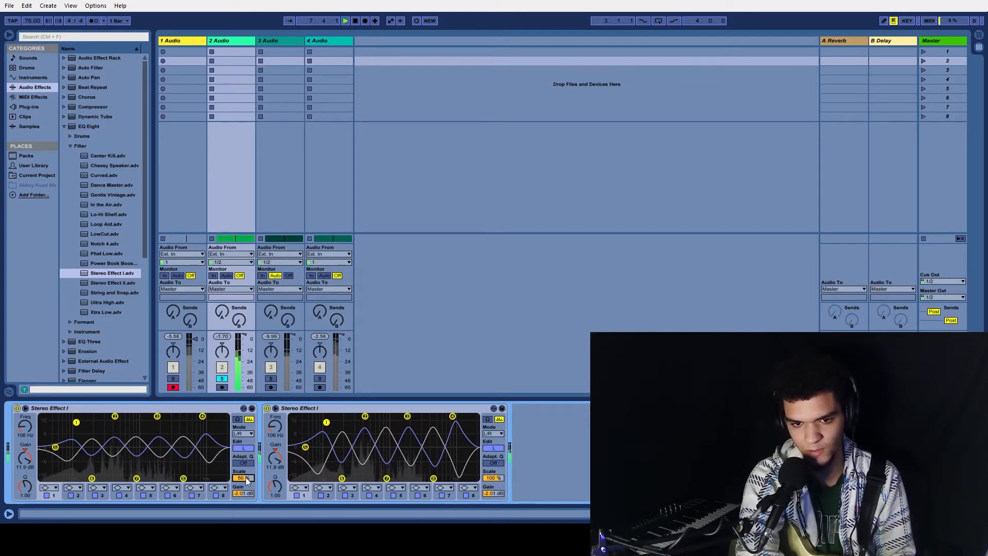
left_click_drag(492, 481, 493, 555)
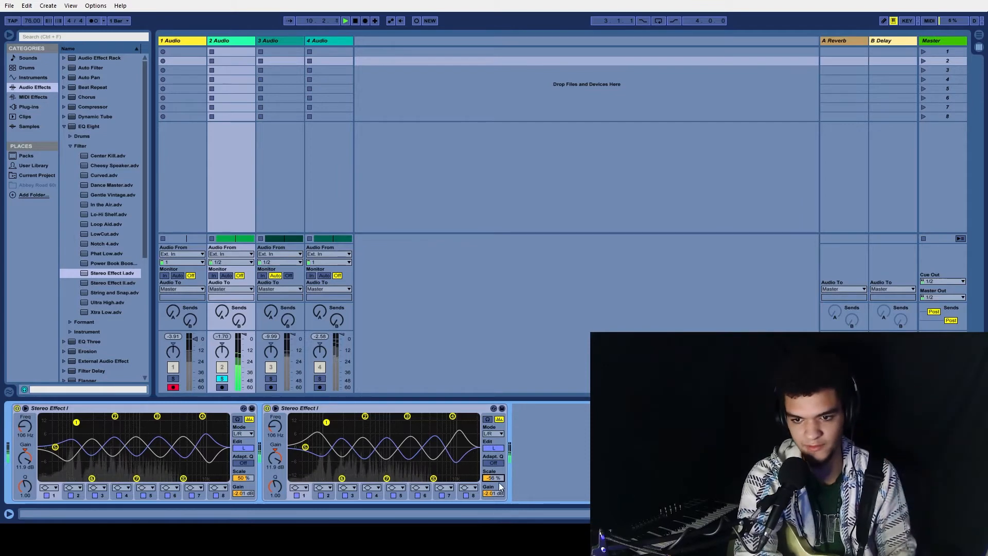
left_click_drag(496, 483, 497, 386)
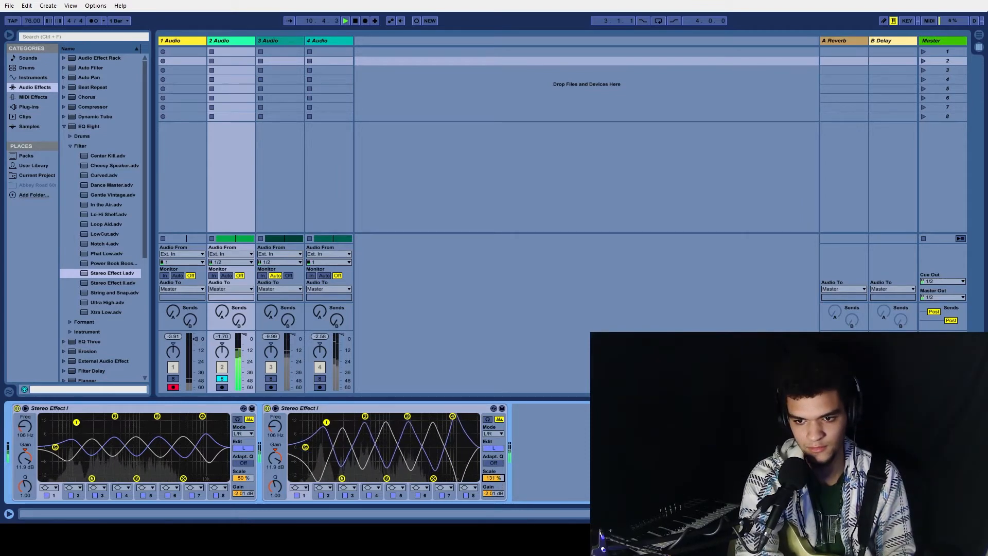
left_click_drag(497, 386, 497, 486)
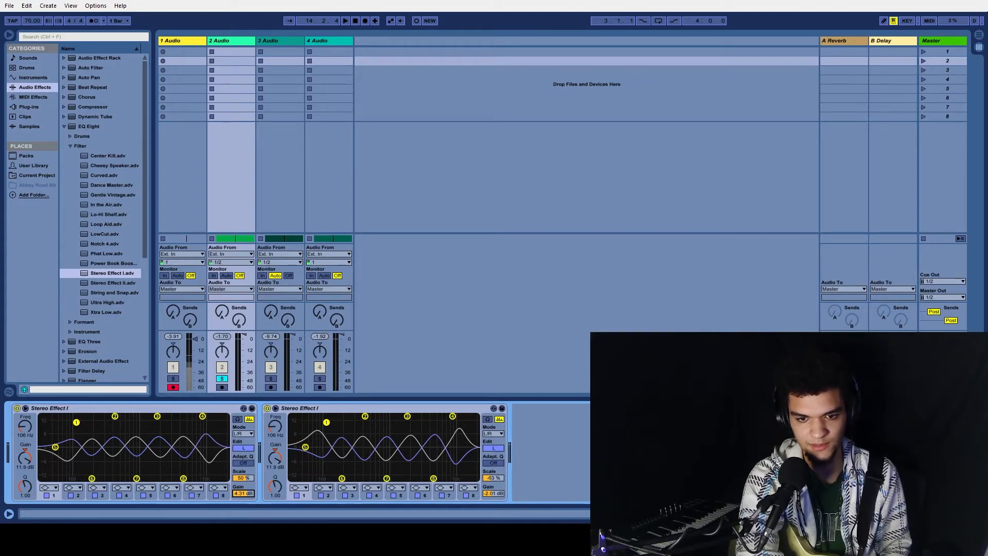
left_click_drag(493, 494, 494, 486)
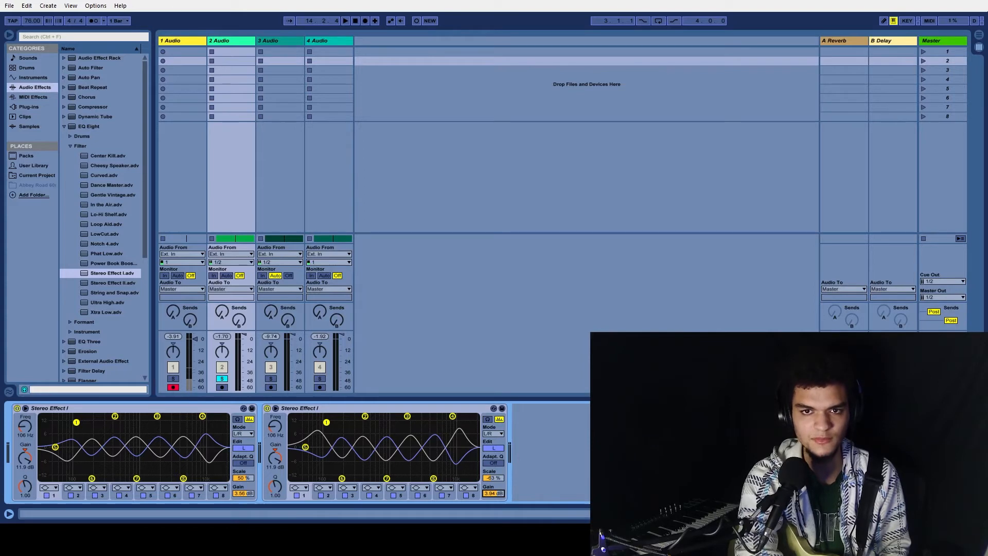
Step: Using playback, set the first Stereo Effect I's gain to 2.81 dB and the second's to 3.19 dB
left_click(345, 23)
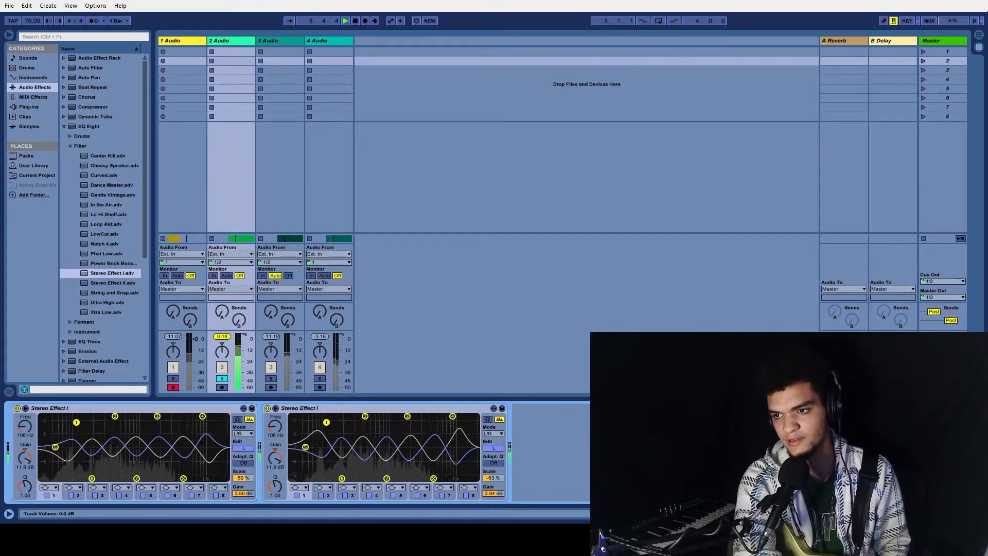
left_click(344, 20)
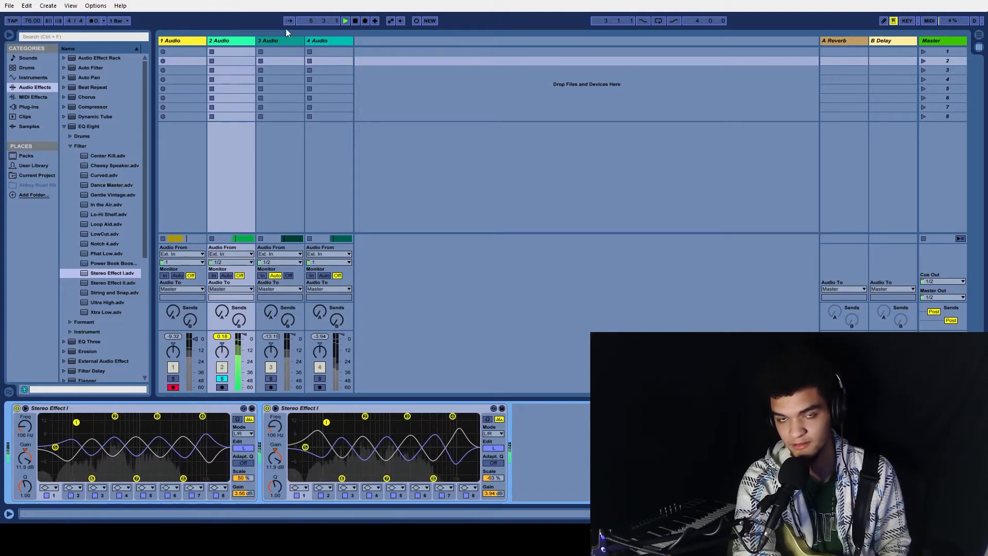
left_click(355, 20)
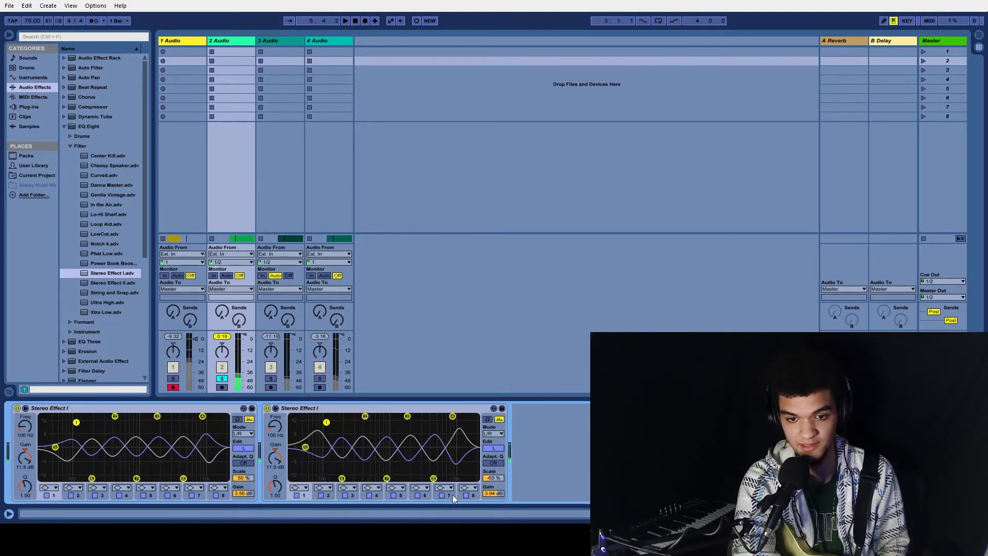
left_click_drag(496, 493, 496, 488)
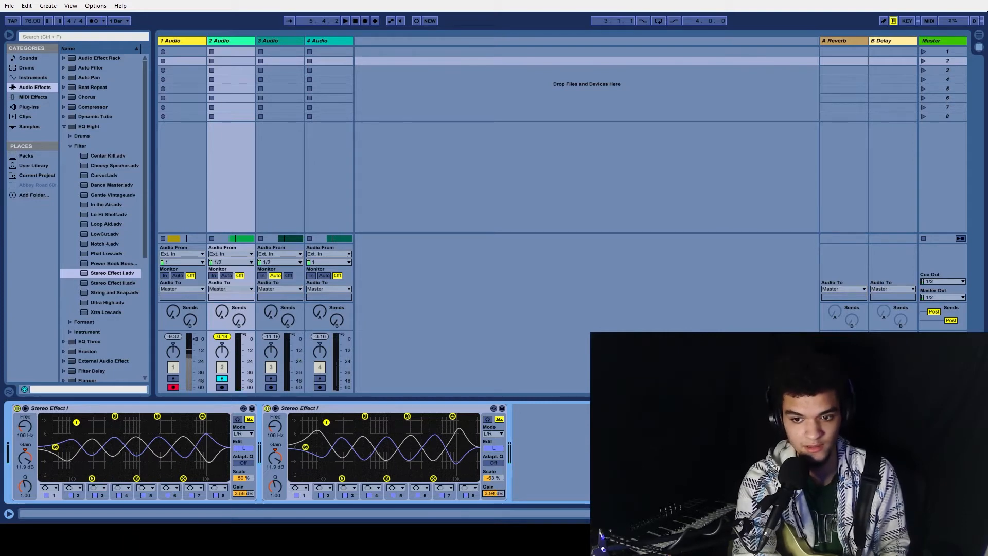
left_click_drag(241, 493, 241, 498)
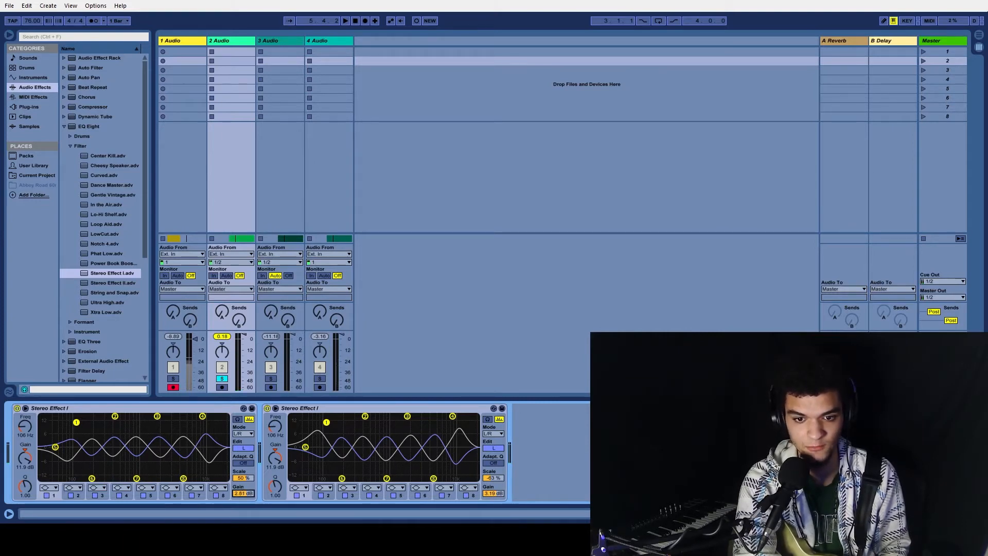
key("space")
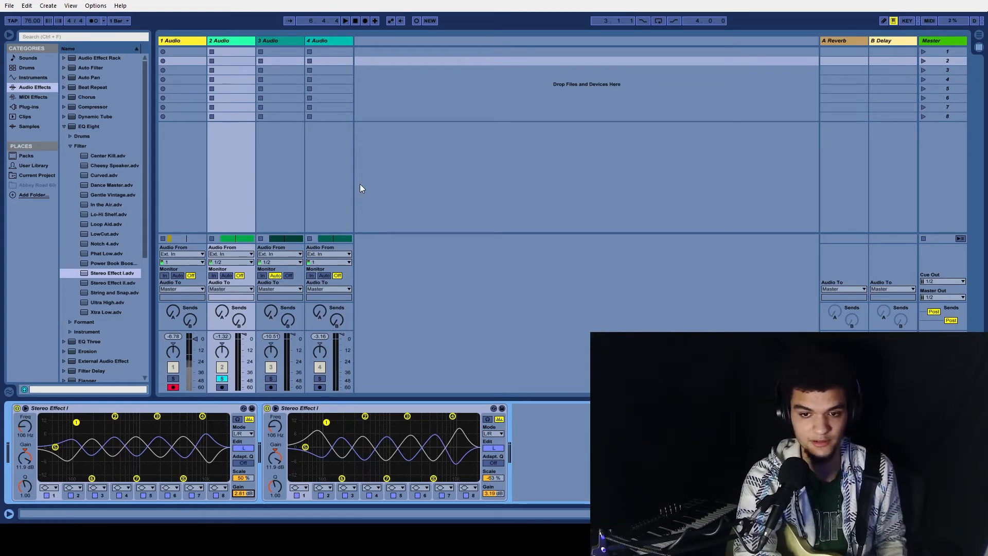
Step: Solo the 3 Audio track instead of 2 Audio and play it back
left_click(458, 339)
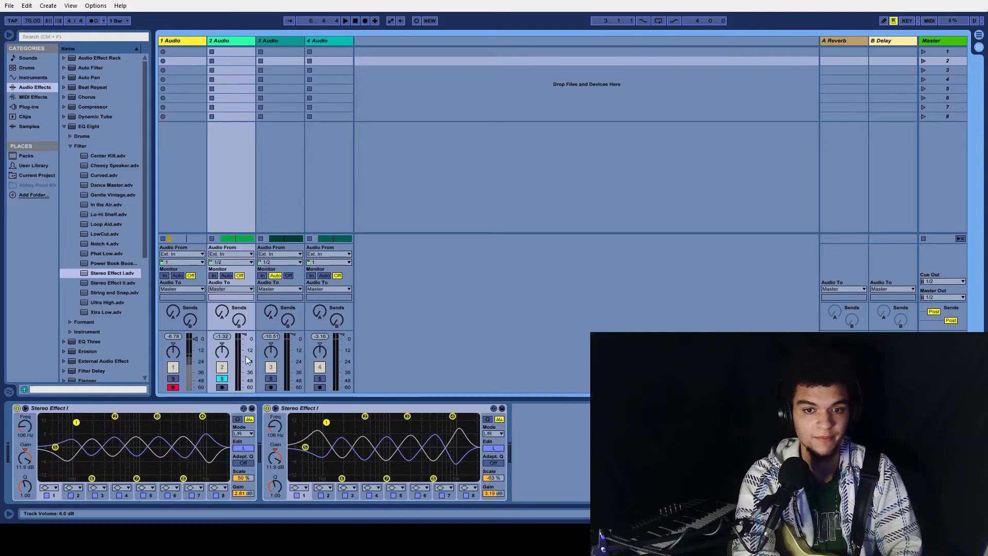
left_click(270, 379)
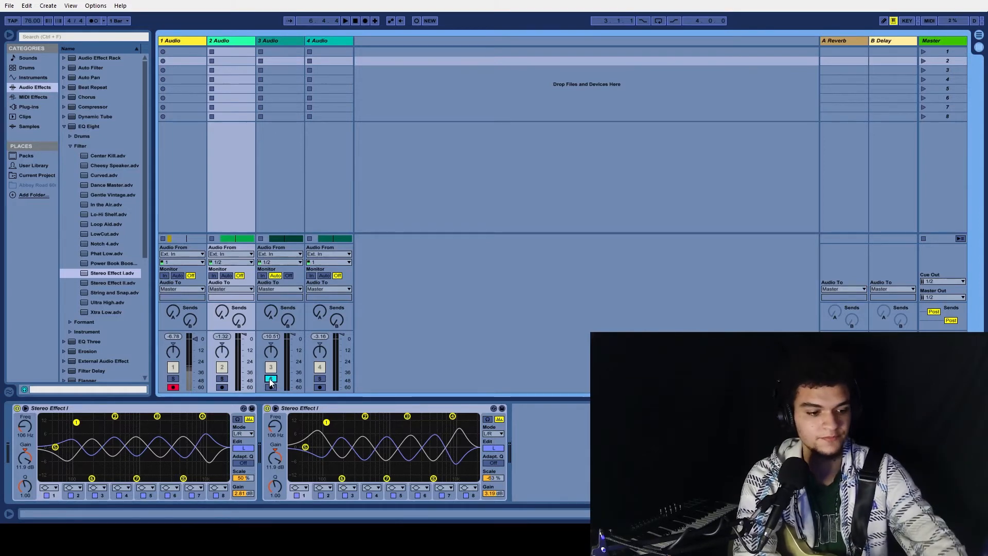
key("space")
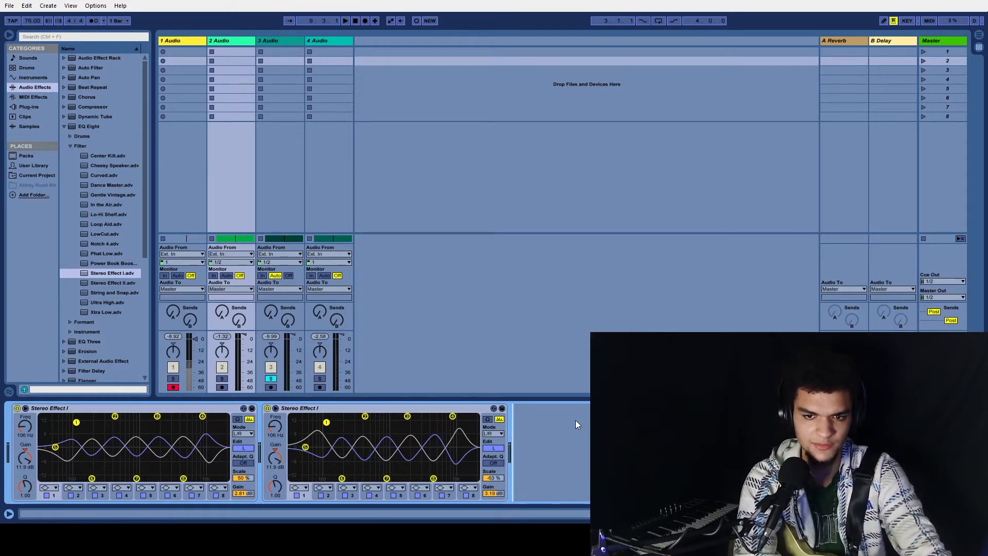
Step: Search the audio effects for bass, clear the search, and look through the device list and EQ Eight's Filter presets
left_click(70, 146)
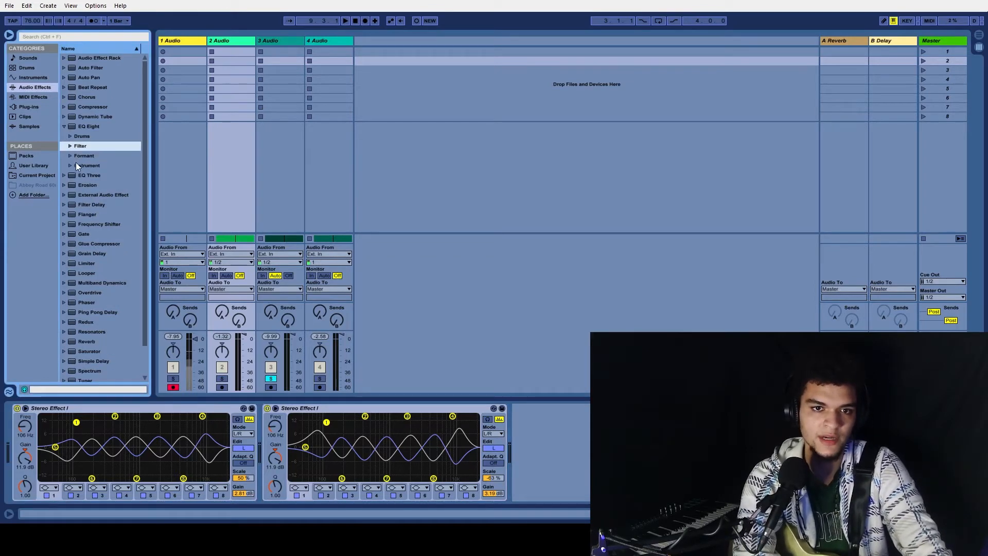
left_click(137, 36)
type("bass")
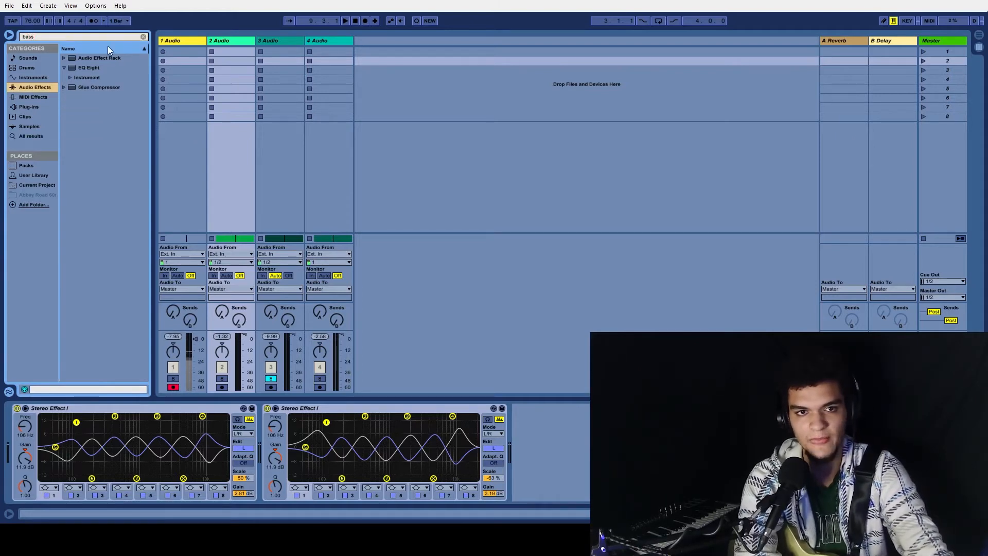
left_click(143, 37)
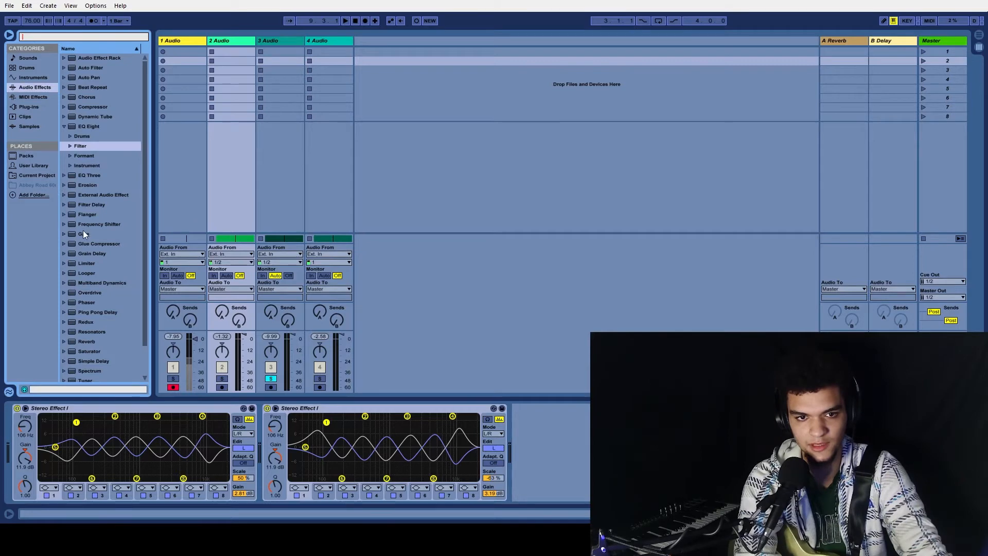
scroll(82, 239, "down", 2)
scroll(82, 239, "up", 2)
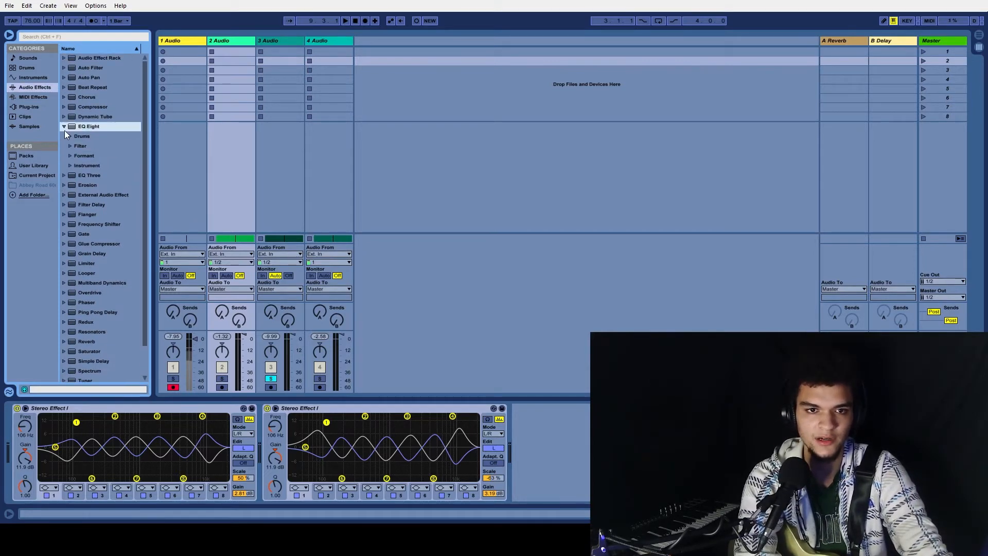
left_click(70, 146)
left_click(70, 146)
Step: Search the audio effects for bass and load EQ Eight's E Bass Modern instrument preset onto the 3 Audio track
left_click(117, 35)
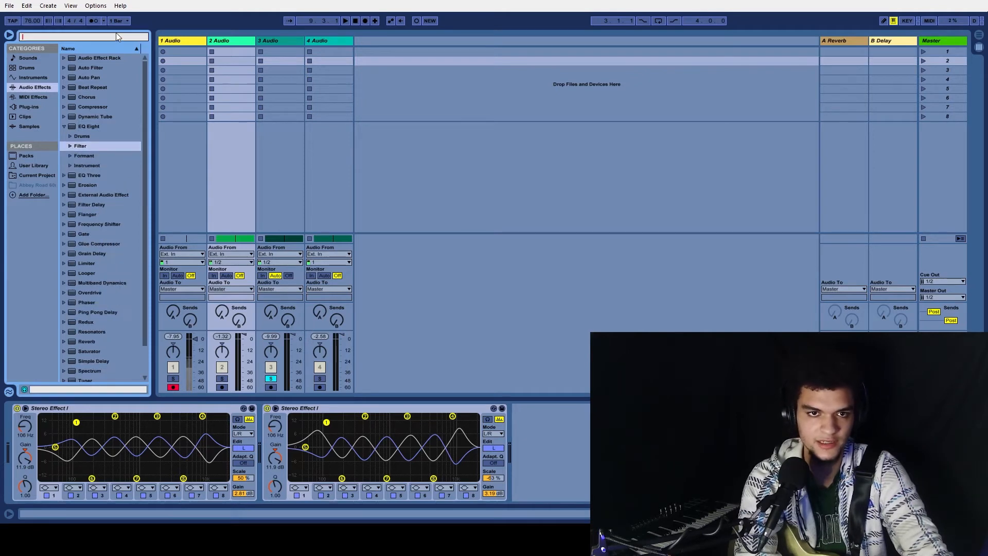
key("Escape")
key("b")
left_click(109, 36)
type("bass")
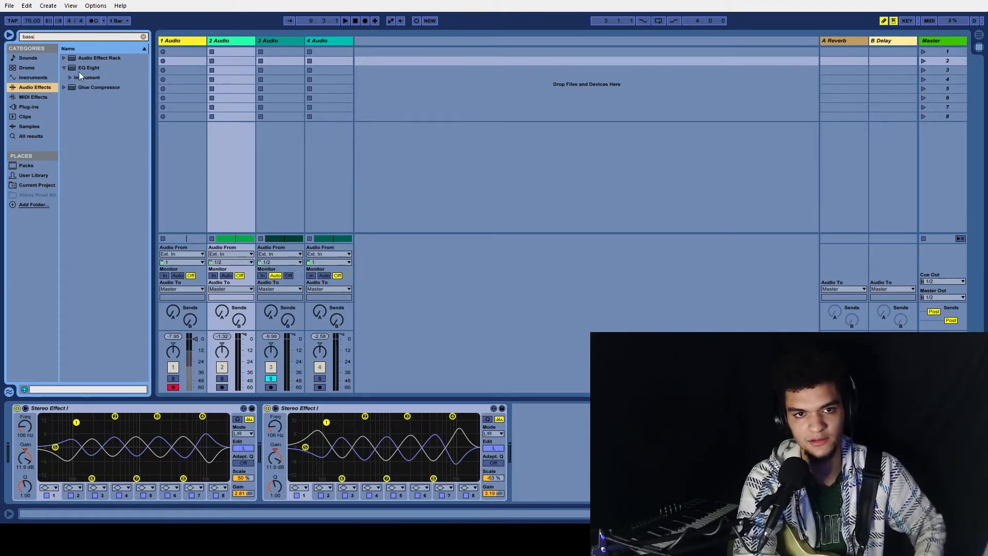
left_click(89, 77)
left_click(71, 76)
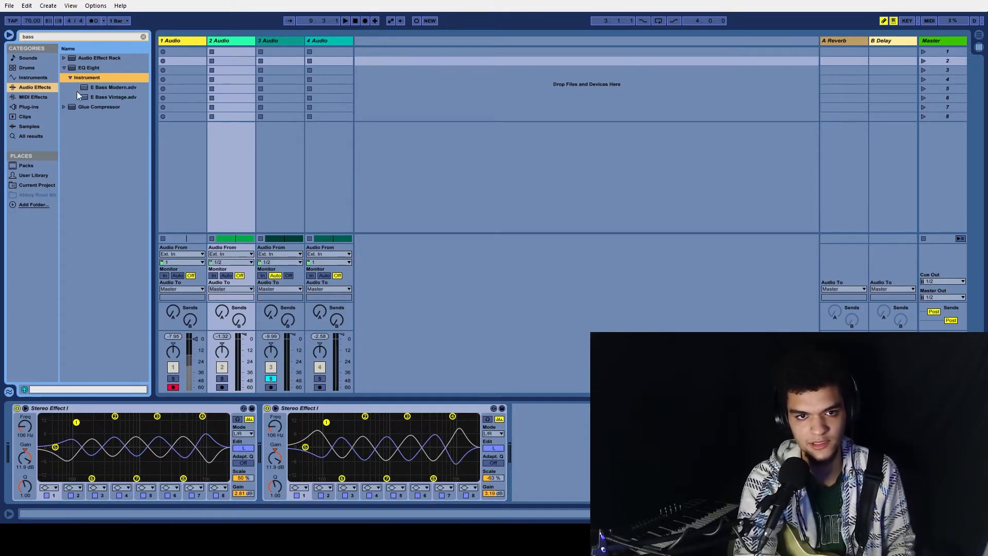
left_click(101, 88)
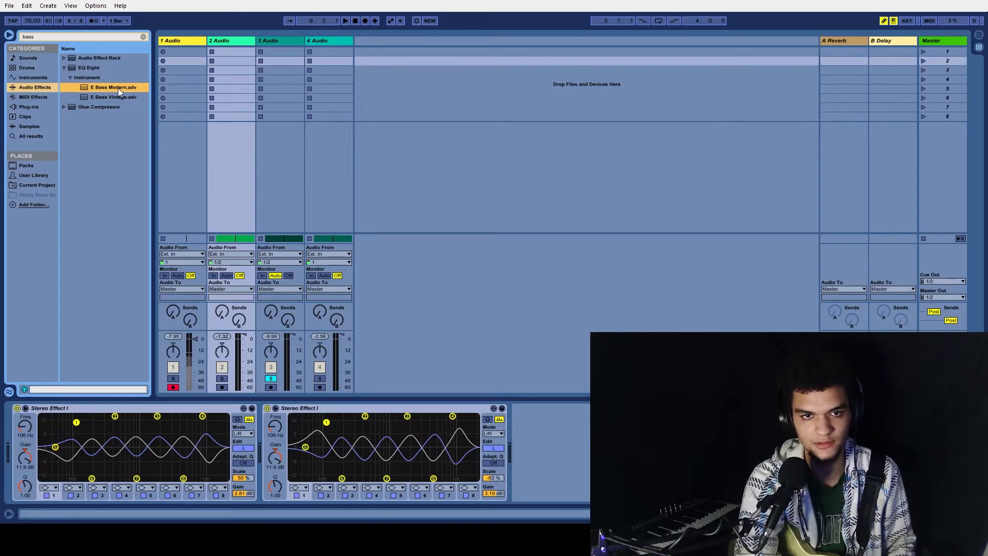
left_click_drag(118, 88, 282, 138)
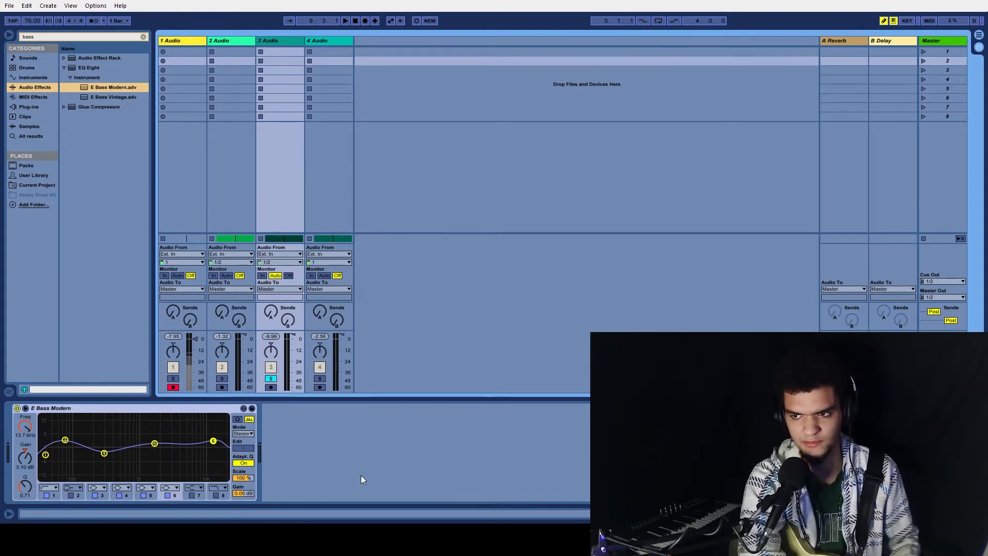
Step: Play the soloed 3 Audio track and compare its sound with E Bass Modern bypassed and re-enabled
key("space")
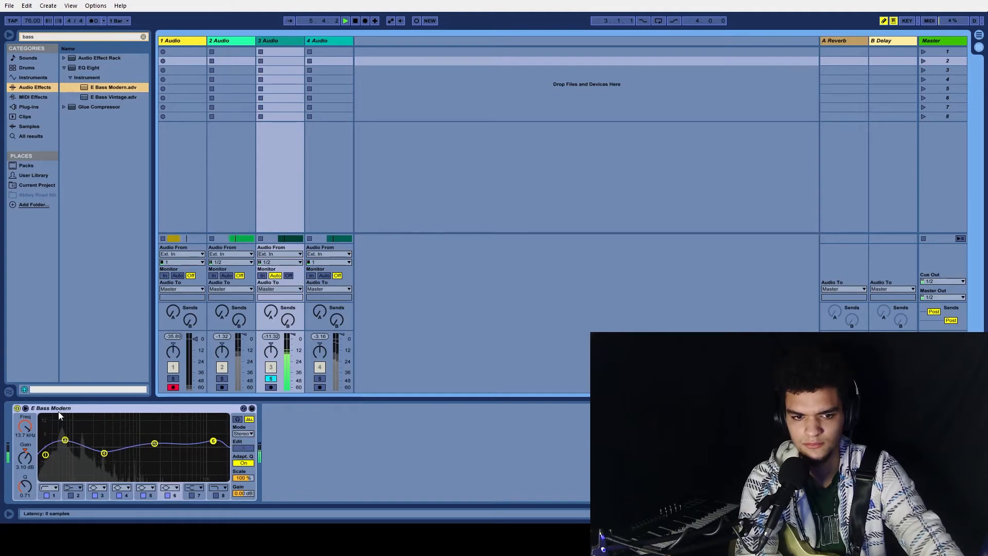
left_click(17, 408)
left_click(17, 409)
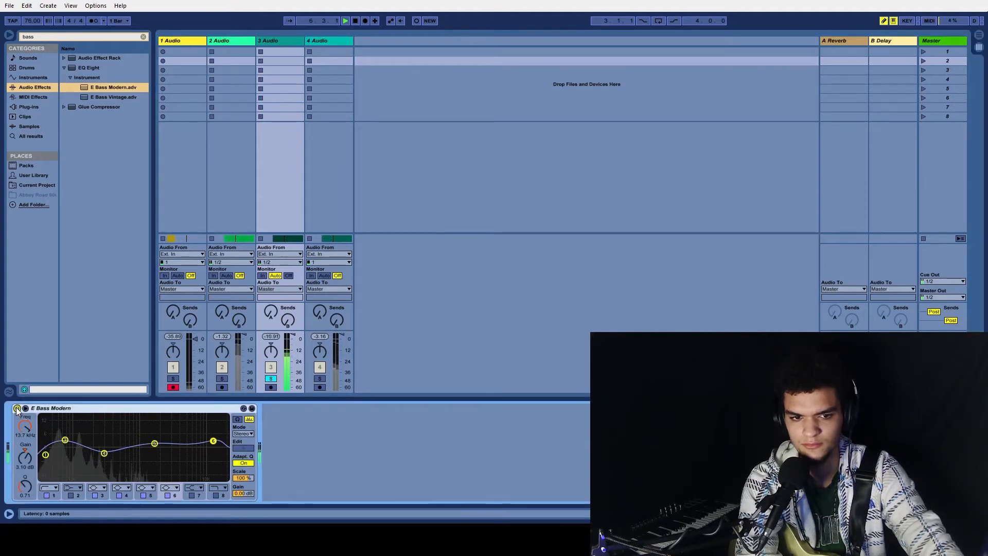
left_click(17, 409)
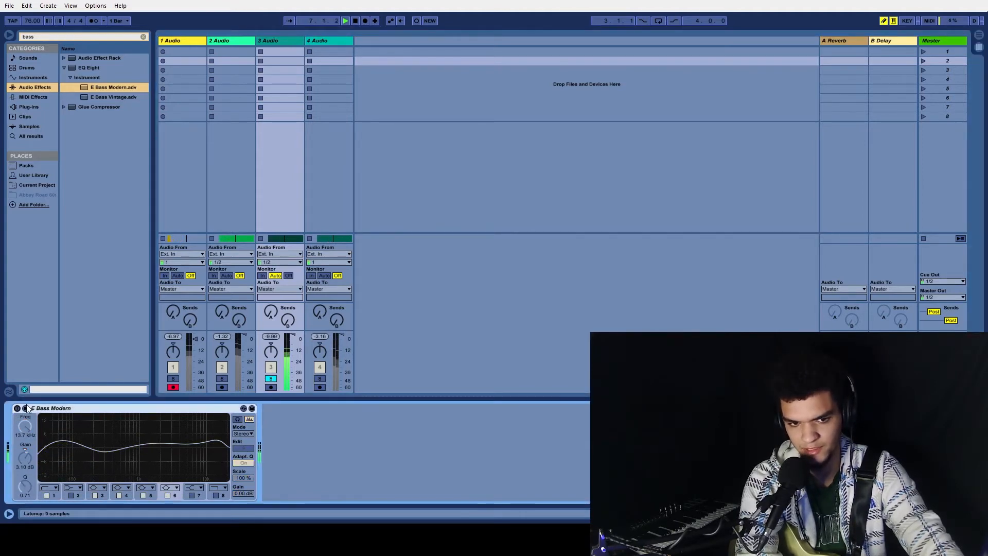
left_click(17, 409)
left_click(16, 409)
left_click(16, 409)
left_click(16, 409)
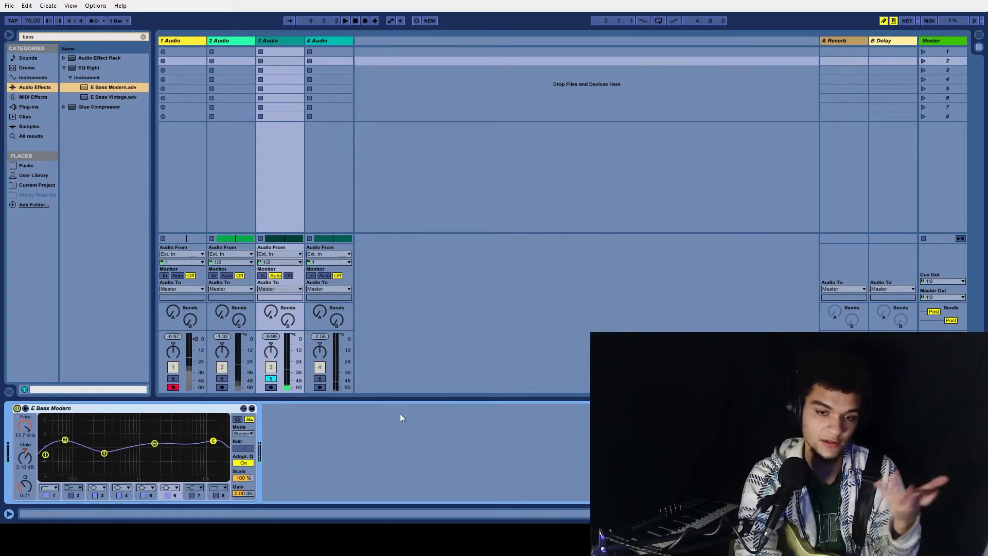
Step: Set E Bass Modern's output gain to 4.88 dB and play the track to check its level
left_click(240, 492)
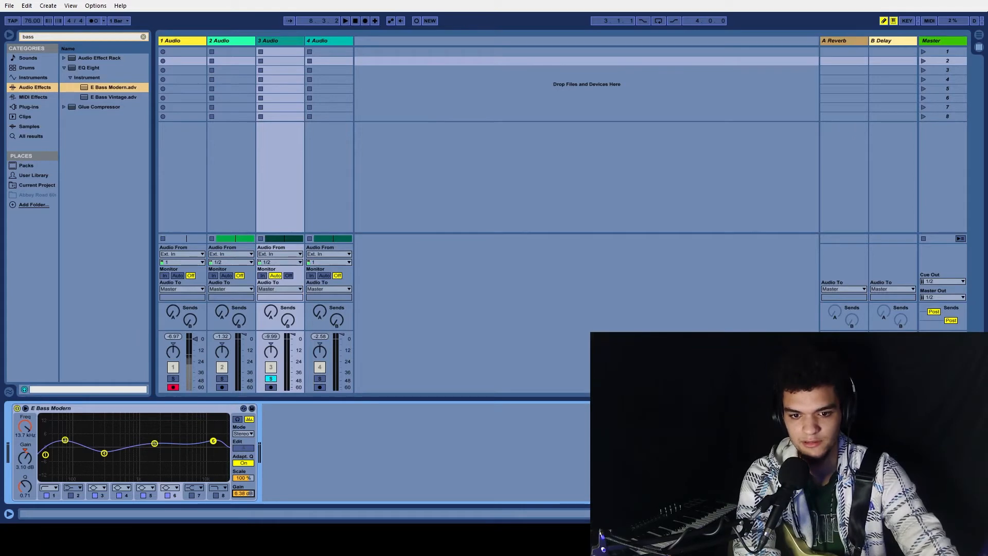
left_click_drag(240, 492, 239, 482)
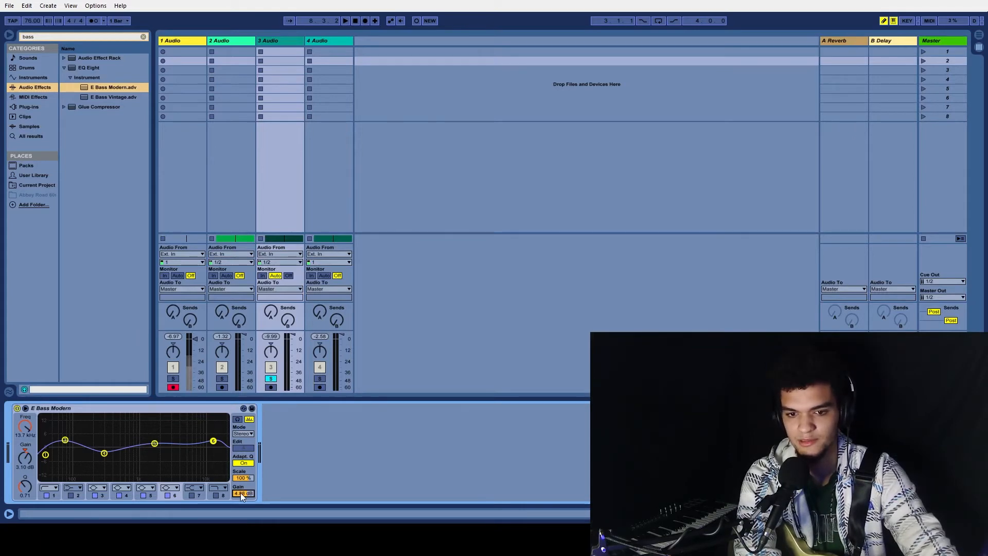
key("space")
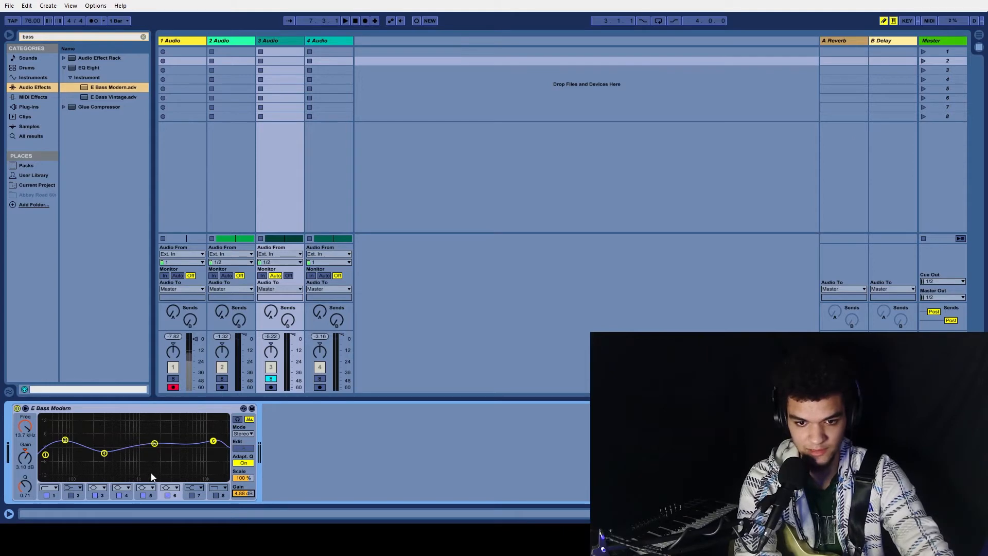
key("space")
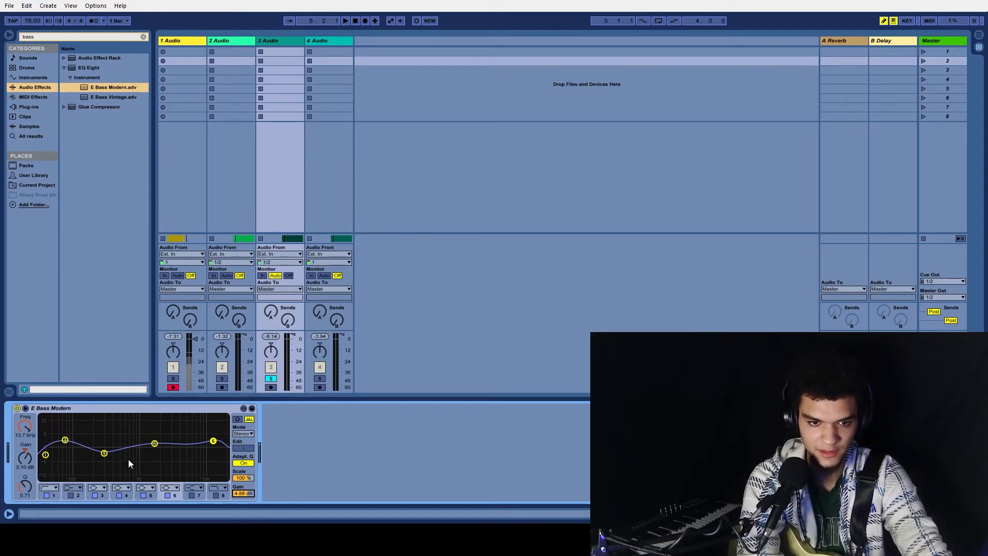
Step: Try reshaping the E Bass Modern curve during playback by boosting the lows and moving band 3 to about 15.5 kHz
left_click_drag(105, 455, 154, 444)
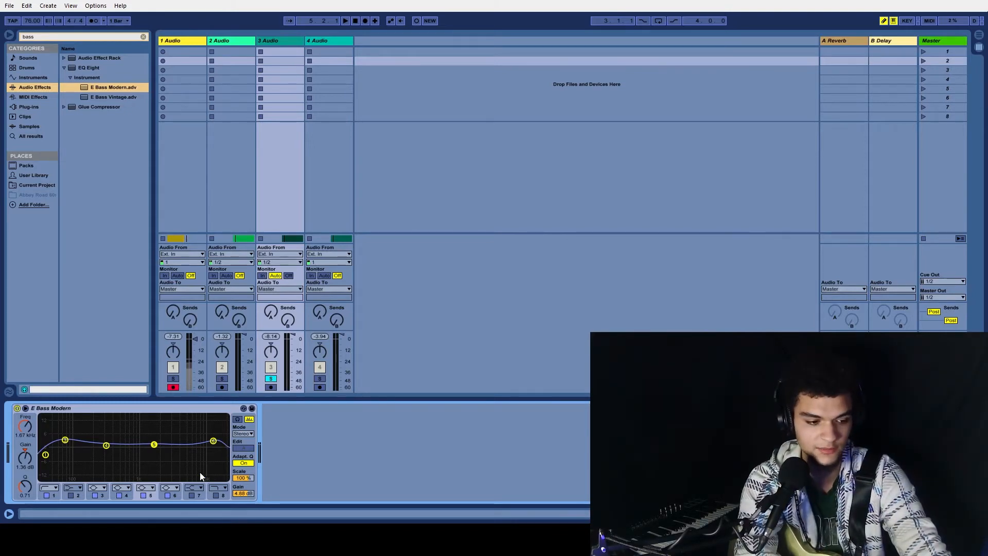
key("space")
left_click_drag(46, 454, 119, 447)
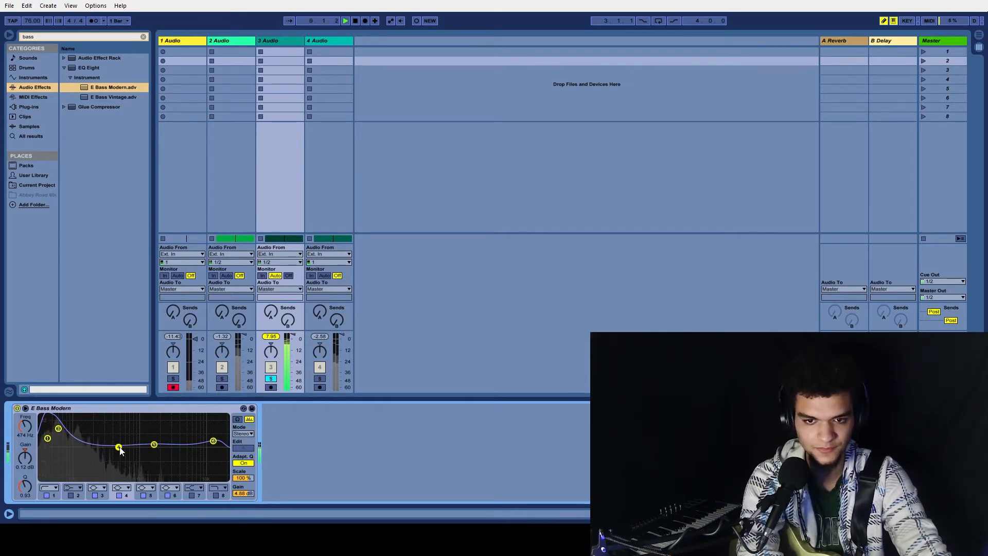
left_click_drag(121, 448, 124, 444)
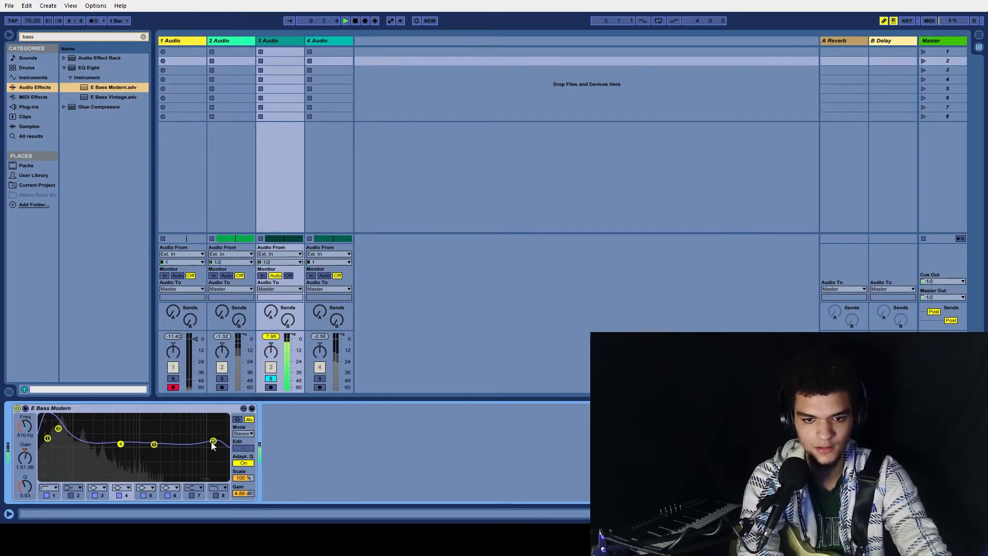
left_click(58, 428)
left_click_drag(58, 428, 217, 428)
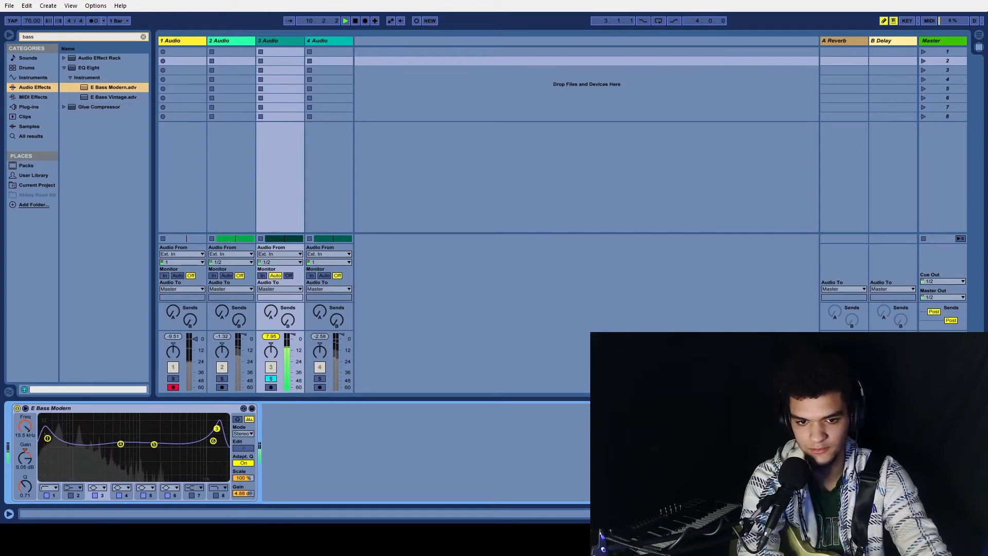
mouse_move(47, 439)
left_mouse_down()
mouse_move(196, 439)
mouse_move(62, 433)
left_mouse_up()
Step: Undo the E Bass Modern band changes to restore the preset's curve, keeping the 4.88 dB output gain
key("ctrl+z")
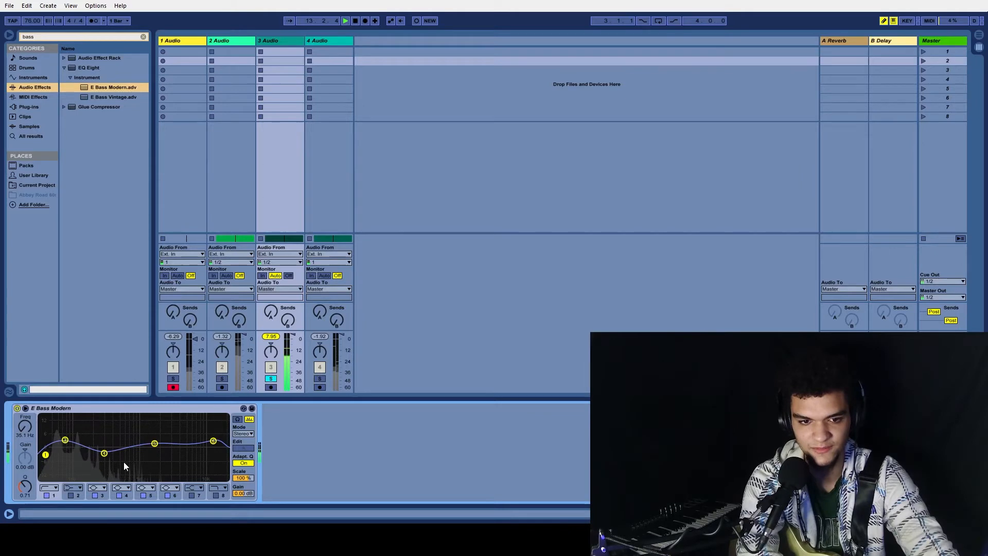
key("ctrl+z")
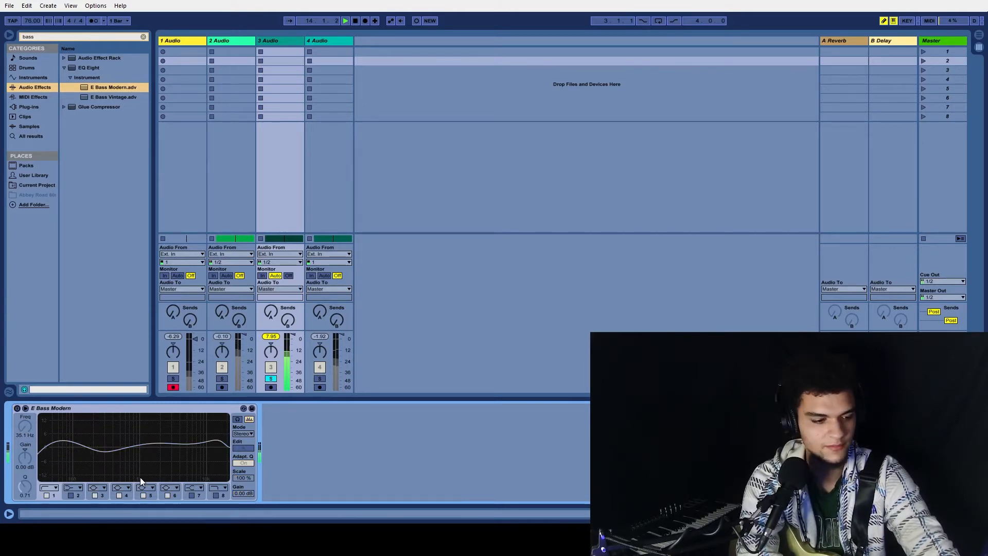
key("ctrl+y")
key("ctrl+y")
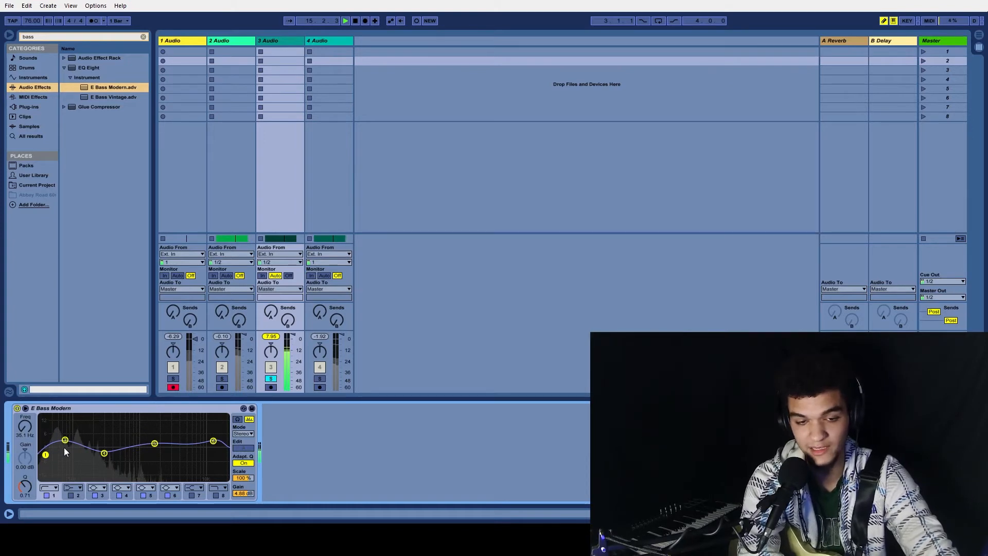
Step: Move E Bass Modern's band 4 to about 177 Hz with 7.07 dB gain and replay the track from the start
left_click_drag(102, 452, 91, 433)
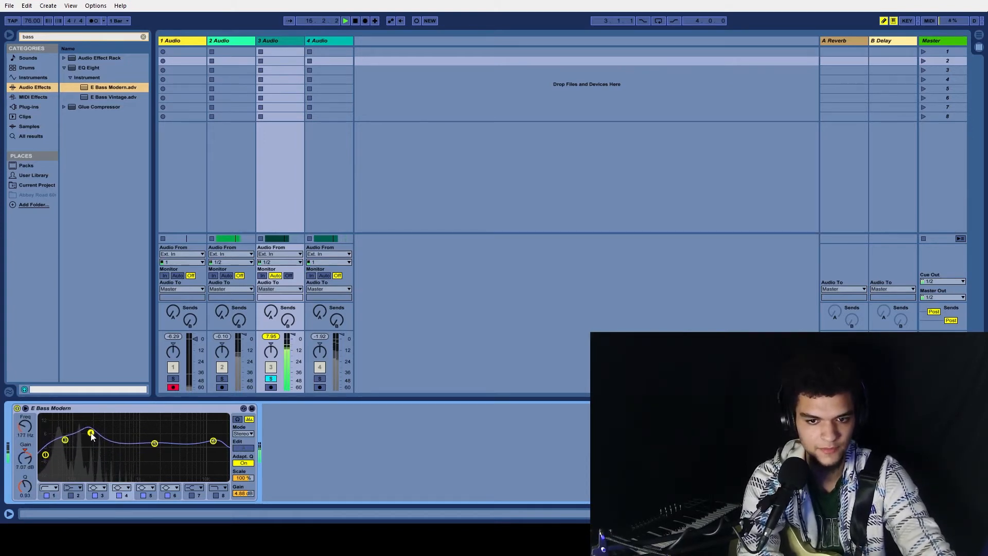
left_click(355, 21)
left_click(346, 21)
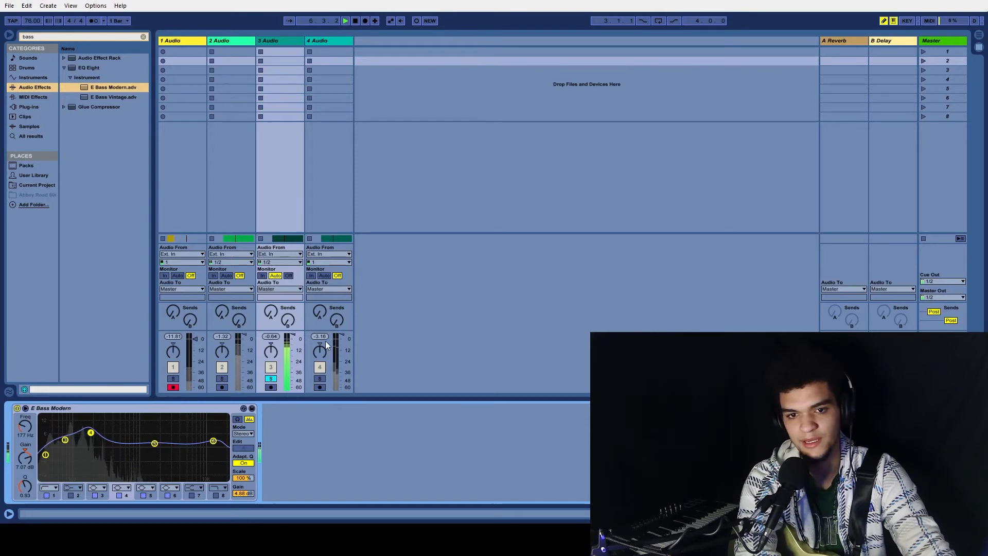
Step: Set the 3 Audio track's volume to 3.0 dB and play it together with the 2 Audio track soloed
left_click_drag(293, 335, 293, 337)
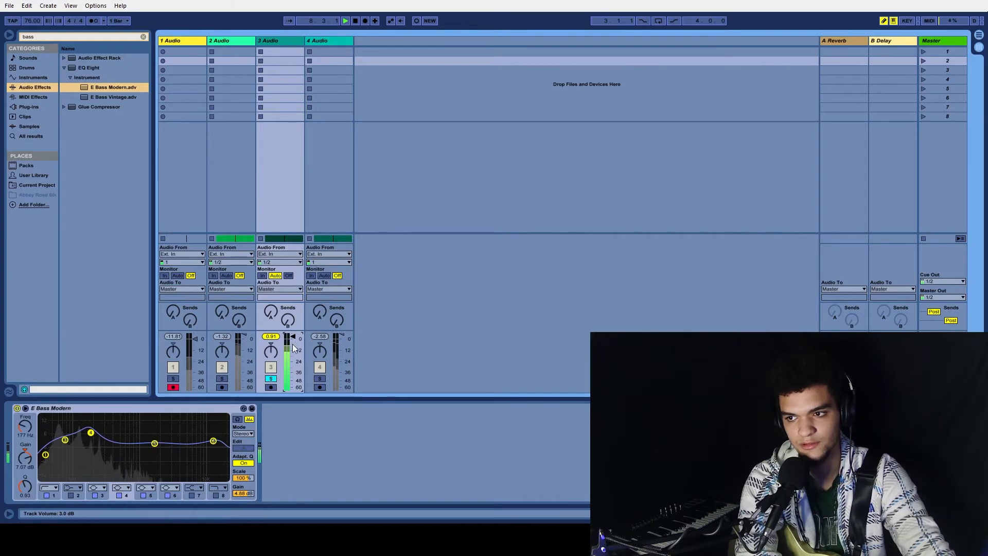
left_click(355, 22)
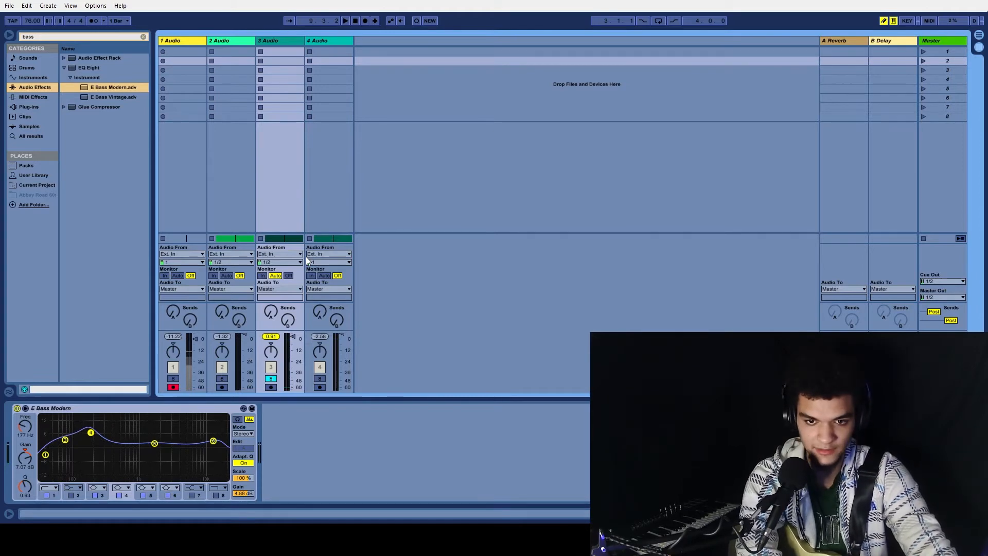
left_click(224, 379)
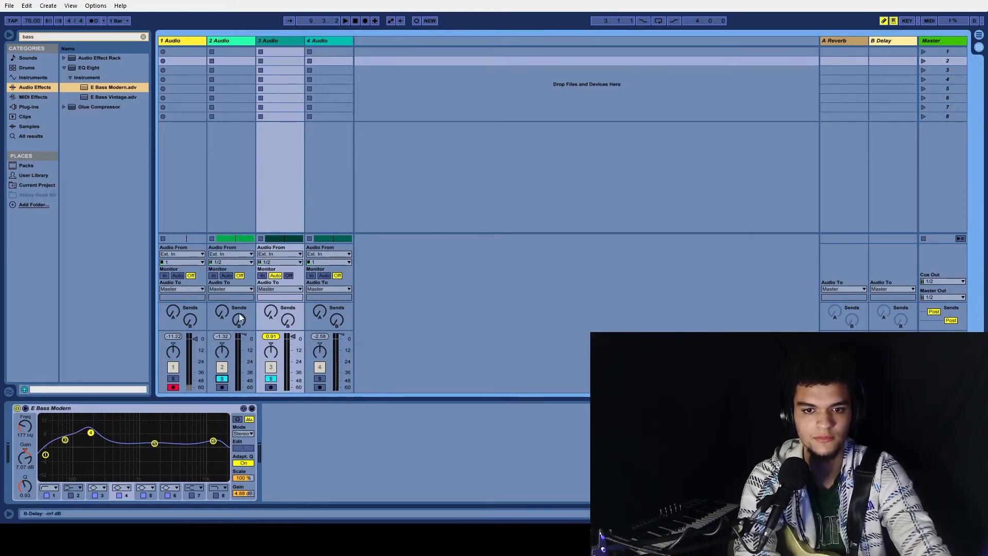
left_click(345, 25)
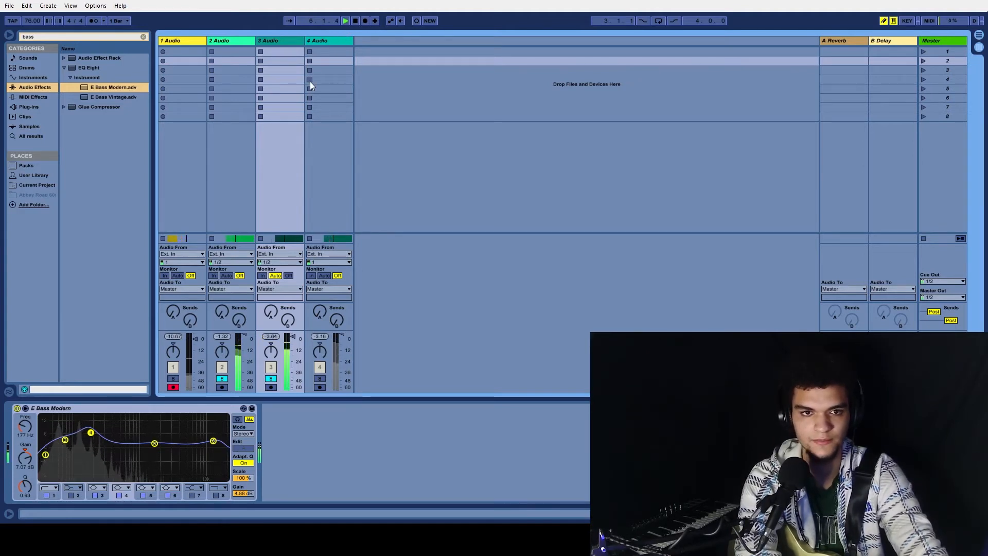
left_click(355, 21)
left_click(355, 21)
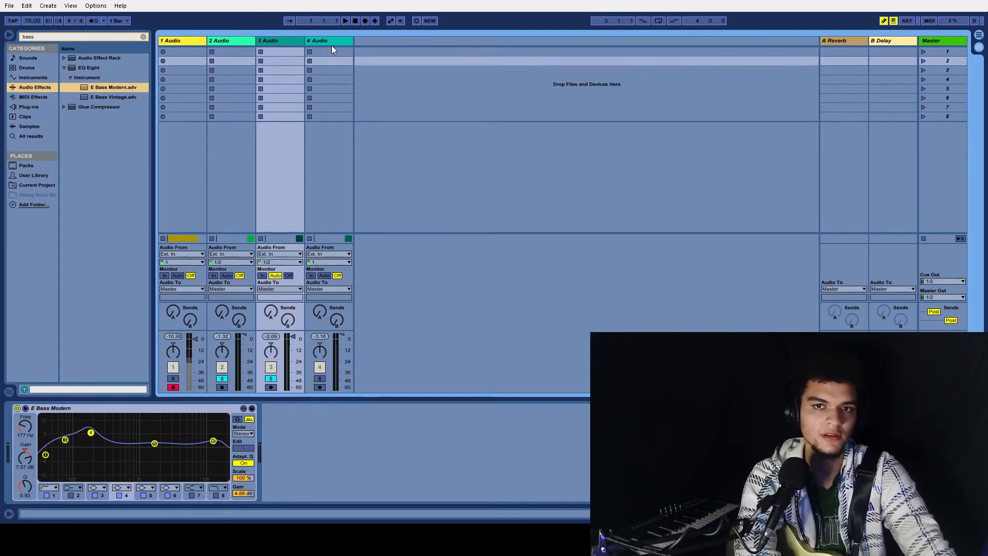
Step: Solo the 4 Audio track on its own and play it from the start
left_click(346, 43)
left_click(320, 380)
key("space")
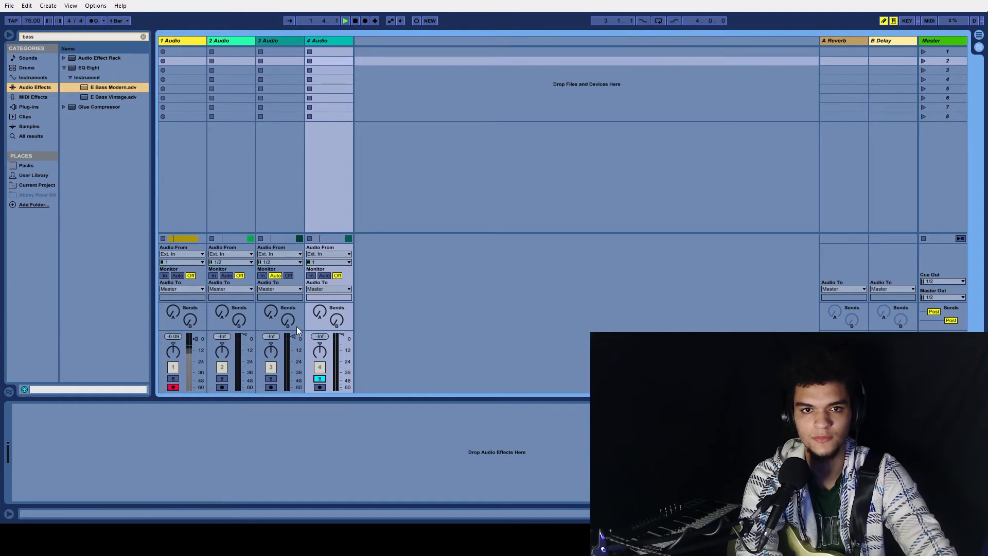
Step: Set the arrangement loop range to start at bar 5 and end at bar 17, spanning the three imported clips
left_click(979, 47)
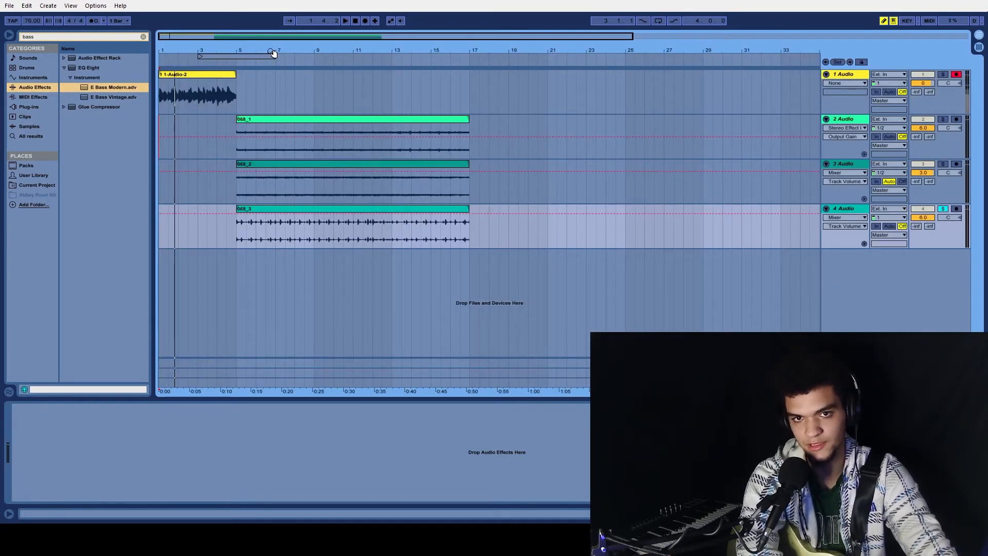
left_click_drag(249, 55, 292, 61)
left_click(441, 72)
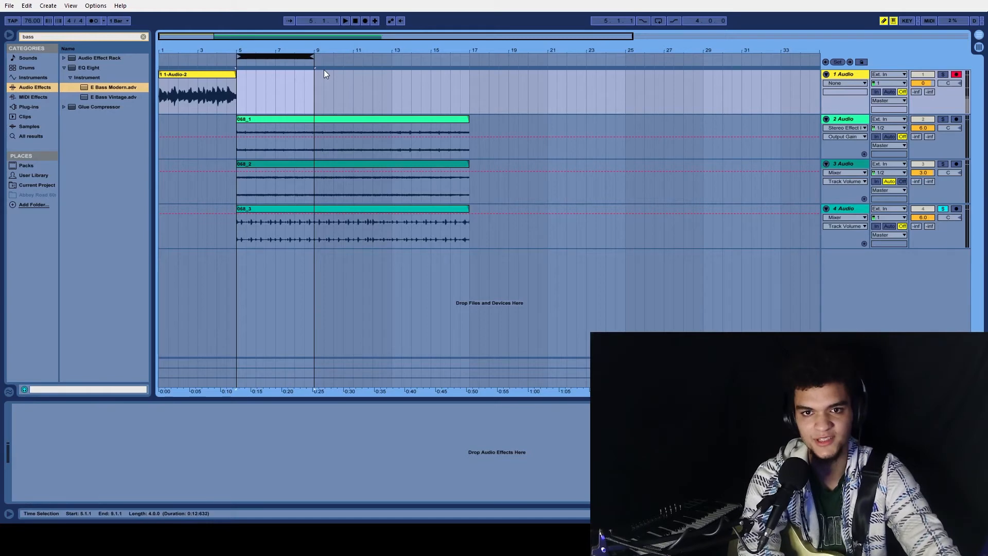
left_click_drag(313, 57, 470, 56)
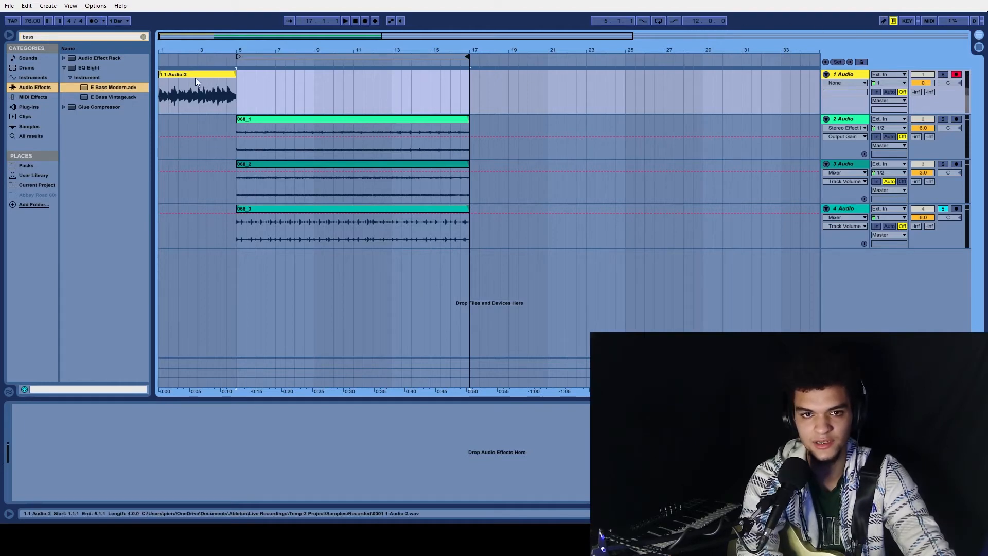
Step: Turn on looping for the bar 5 to 17 range and play the soloed 4 Audio track from bar 5
left_click(211, 75)
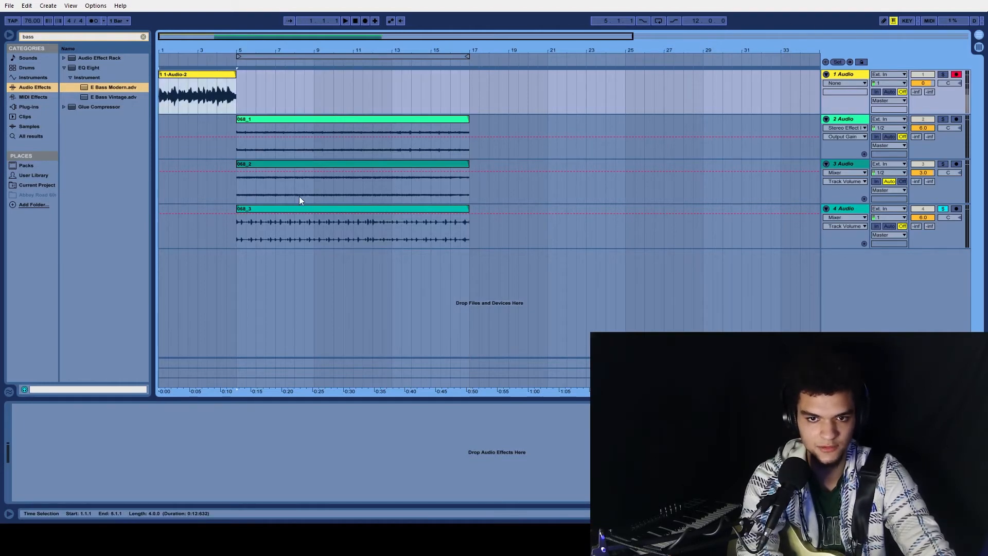
left_click(311, 208)
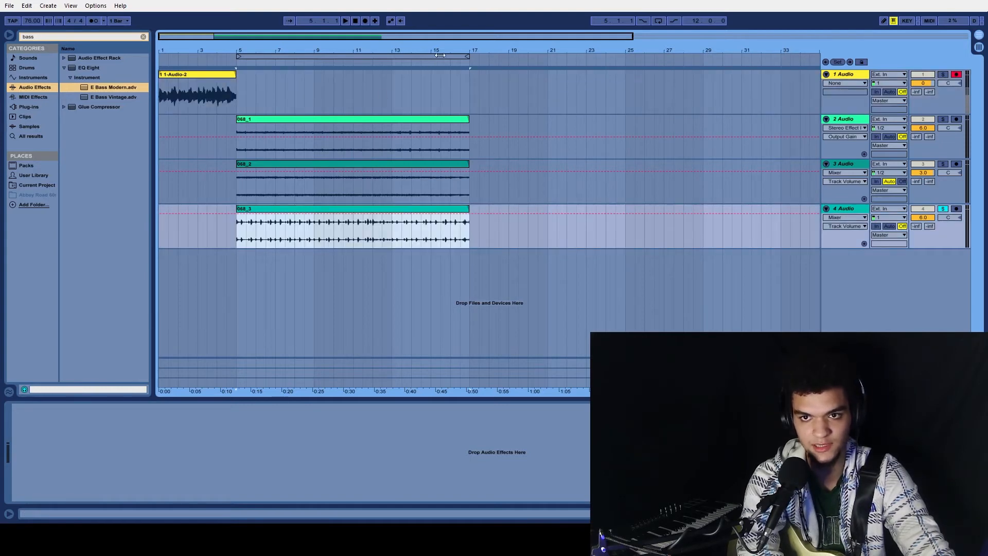
left_click(443, 61)
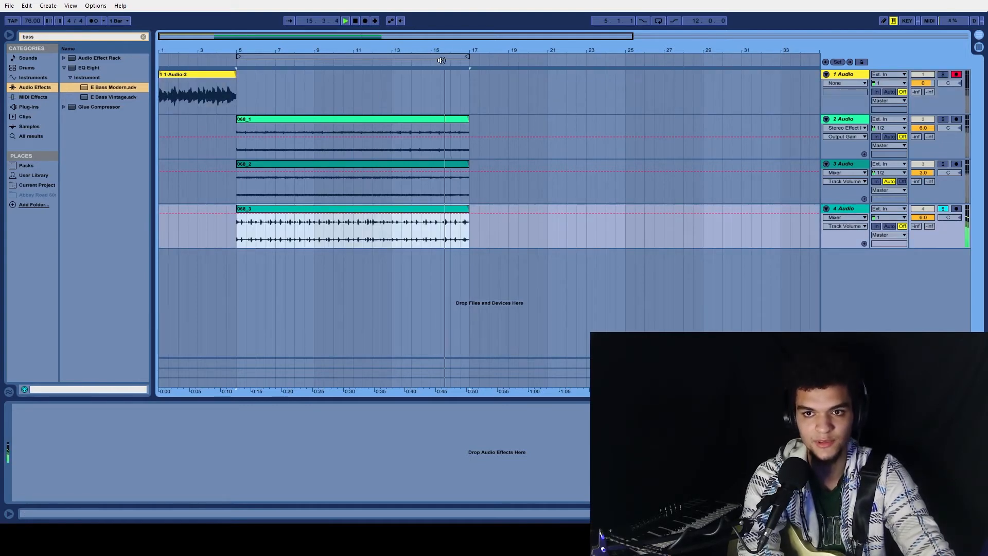
left_click(420, 56)
left_click(356, 20)
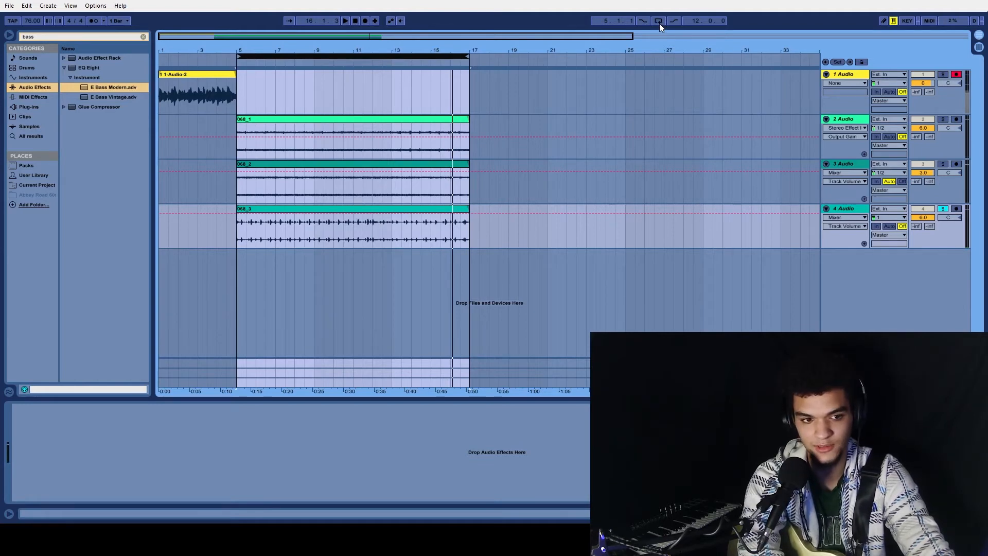
left_click(345, 21)
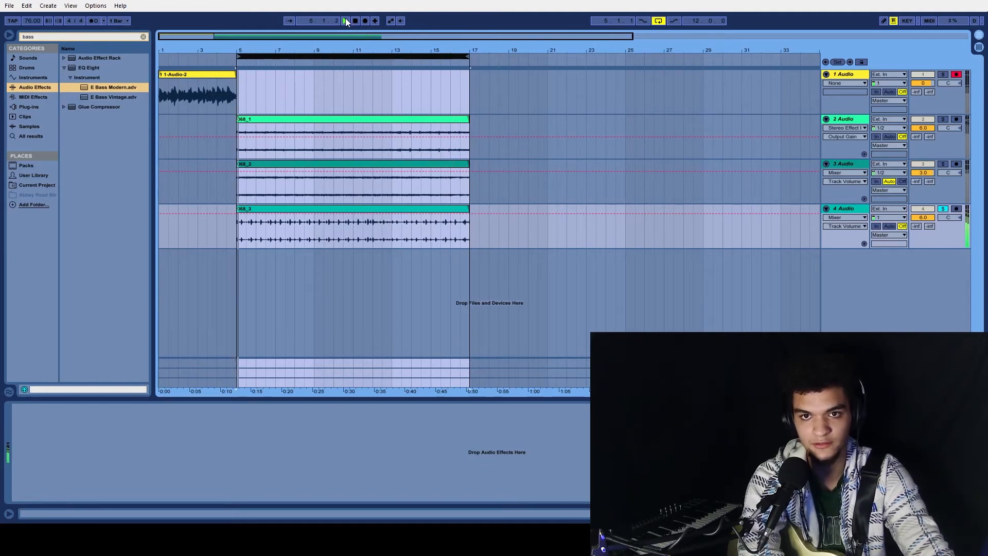
Step: Compare the 4 Audio track soloed against the full mix in Session View, leaving it soloed and playback stopped
left_click(979, 34)
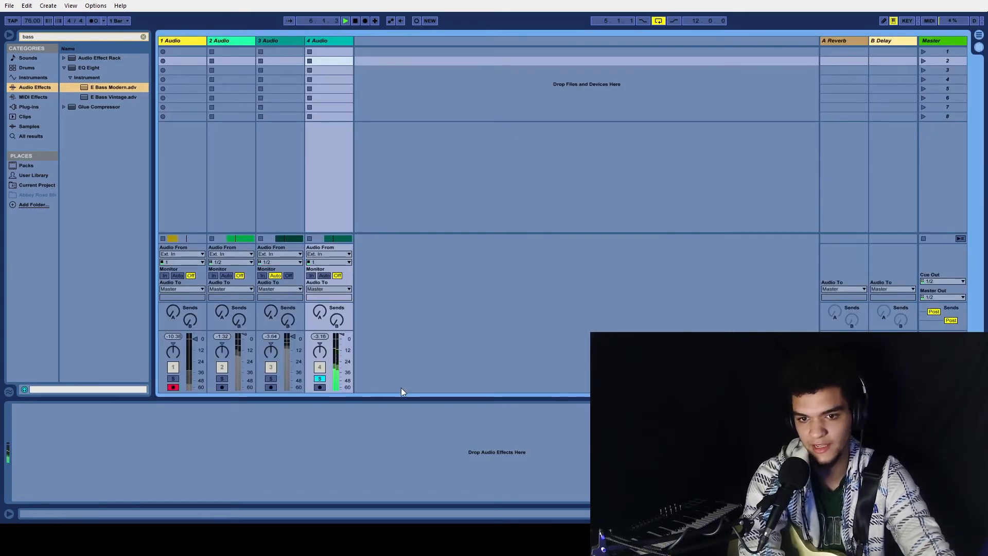
left_click(318, 378)
left_click(318, 378)
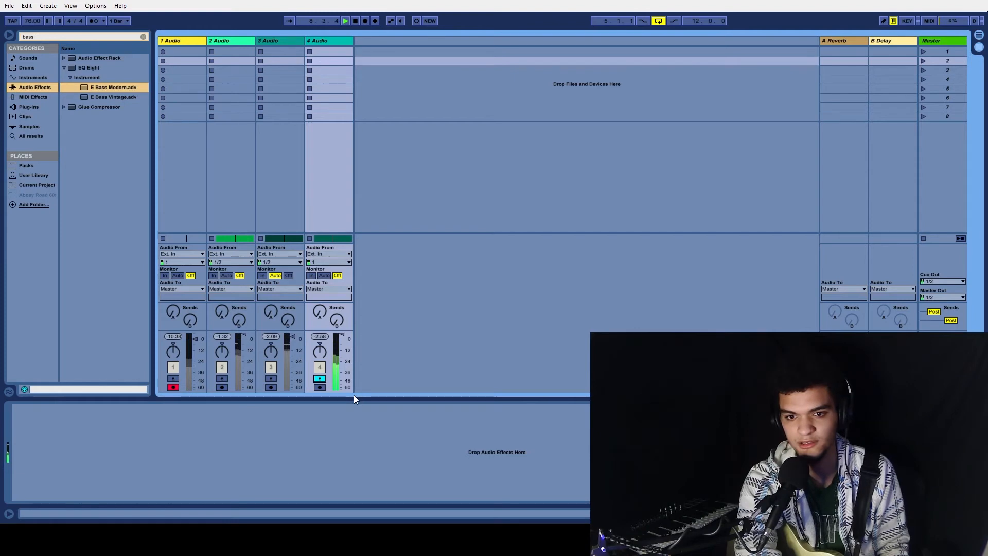
left_click(320, 378)
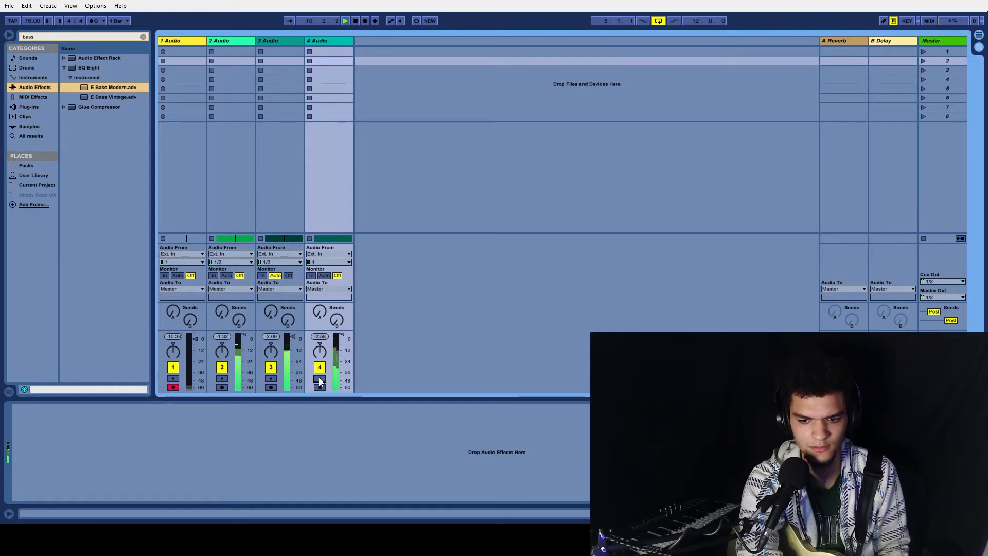
left_click(319, 378)
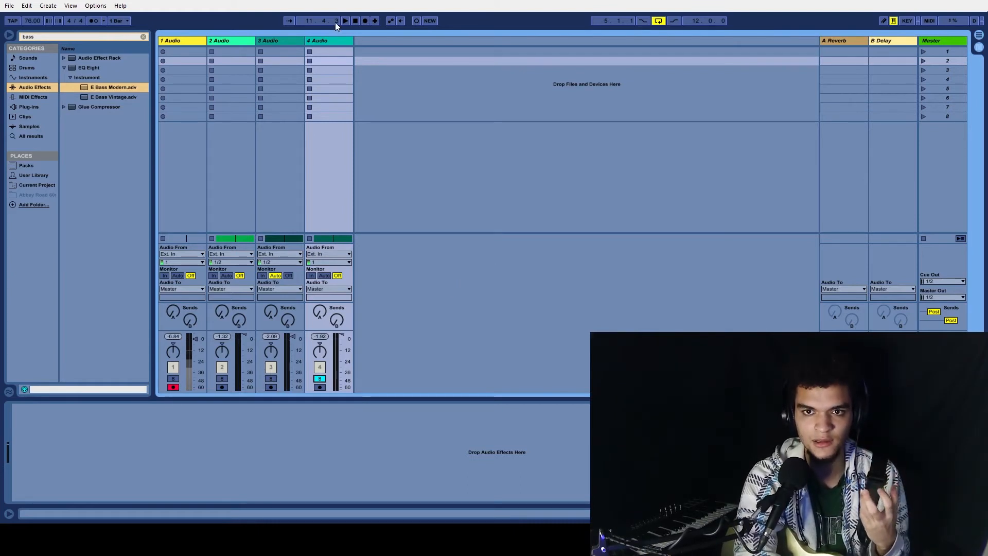
left_click(354, 20)
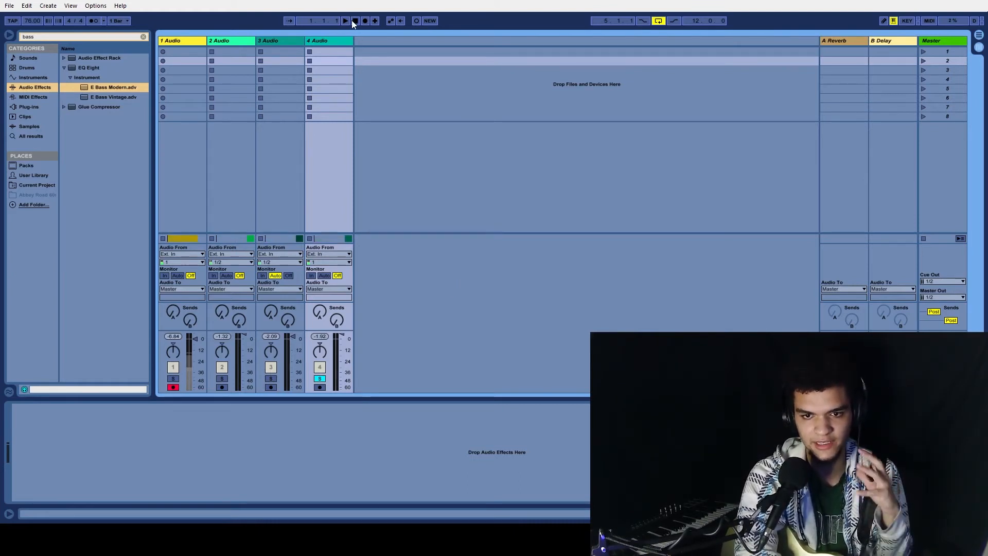
Step: Replay the loop from bar 5 with all tracks audible, re-solo the 4 Audio track and stop playback
left_click(976, 35)
left_click(377, 57)
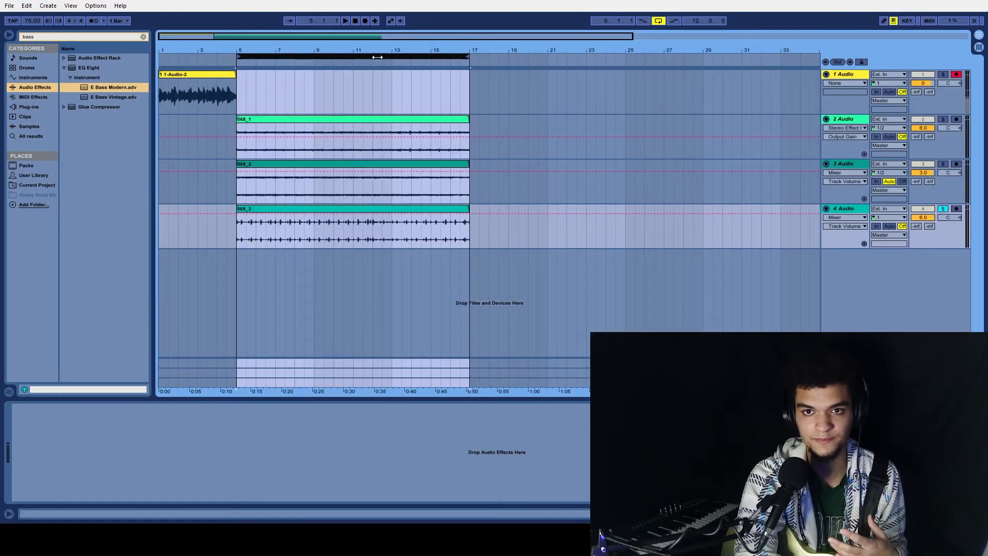
left_click(344, 22)
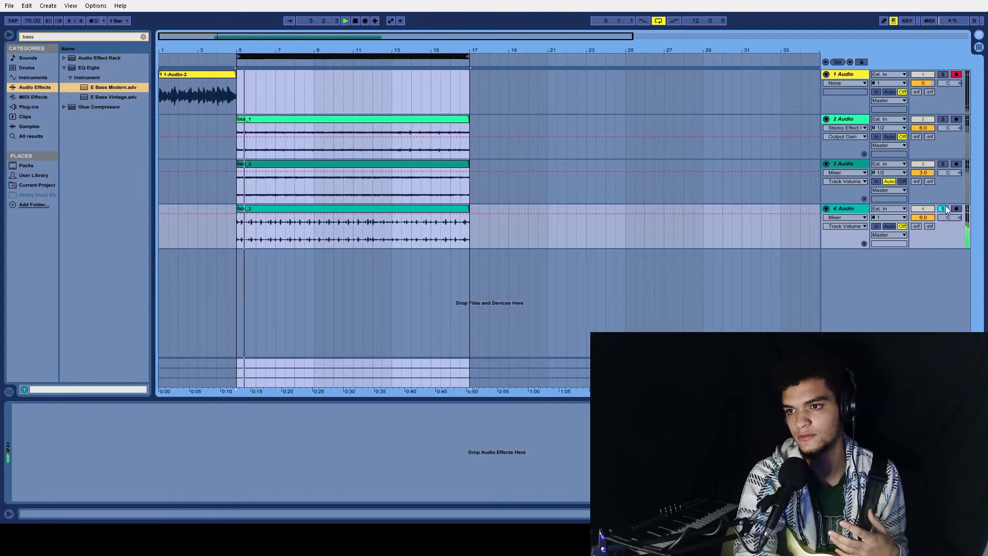
left_click(980, 48)
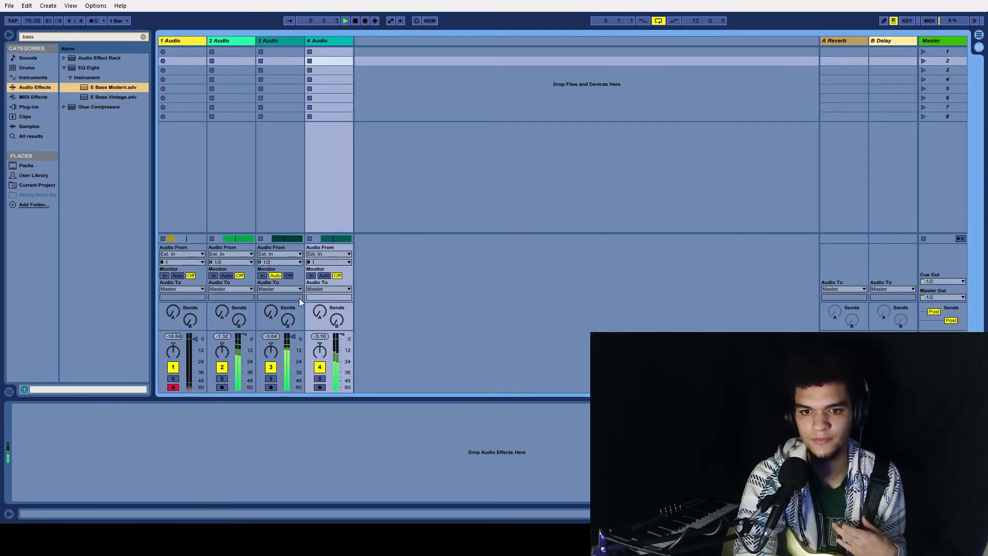
left_click(321, 379)
key("space")
Step: Clear the bass search from the browser and expand EQ Eight's Drums presets, collapsing the Instrument folder
left_click(82, 172)
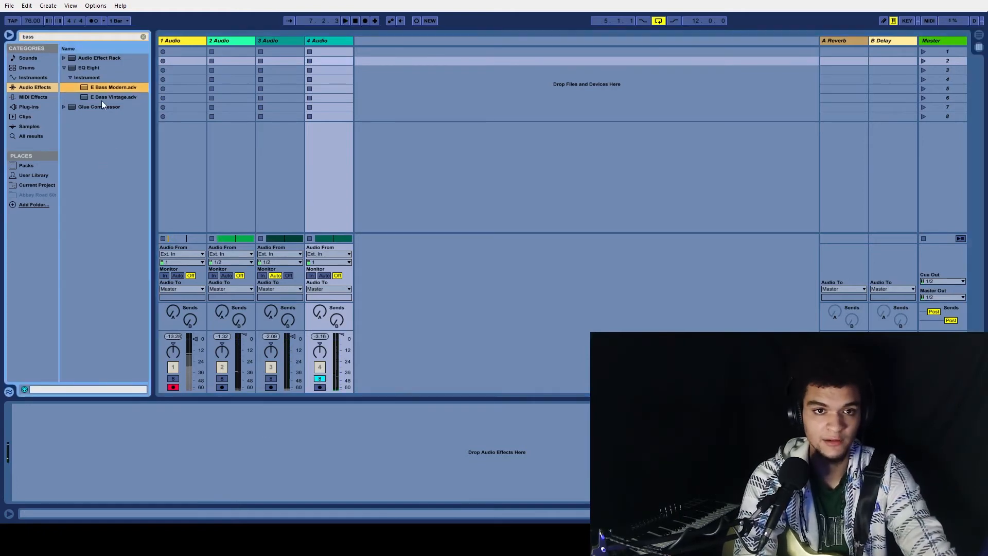
left_click(144, 38)
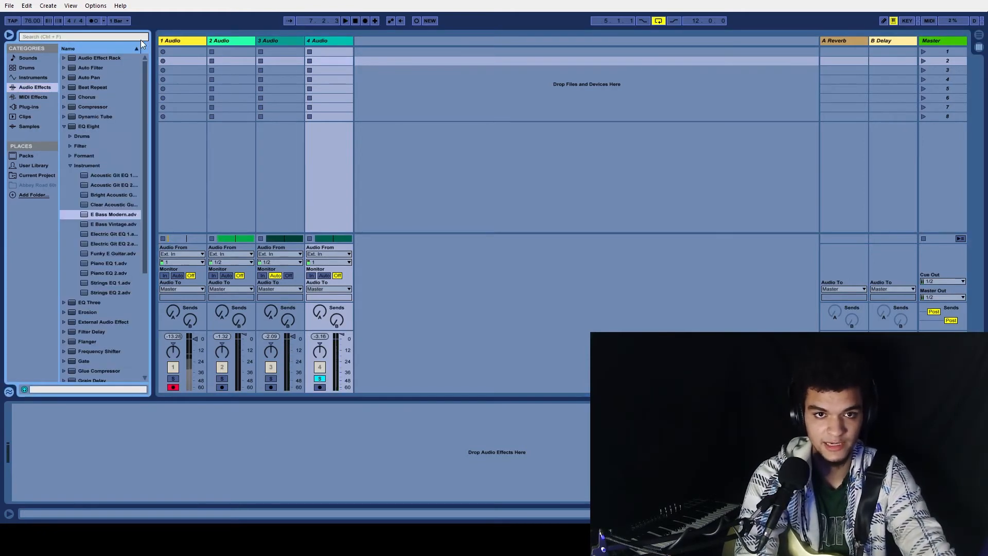
left_click(119, 37)
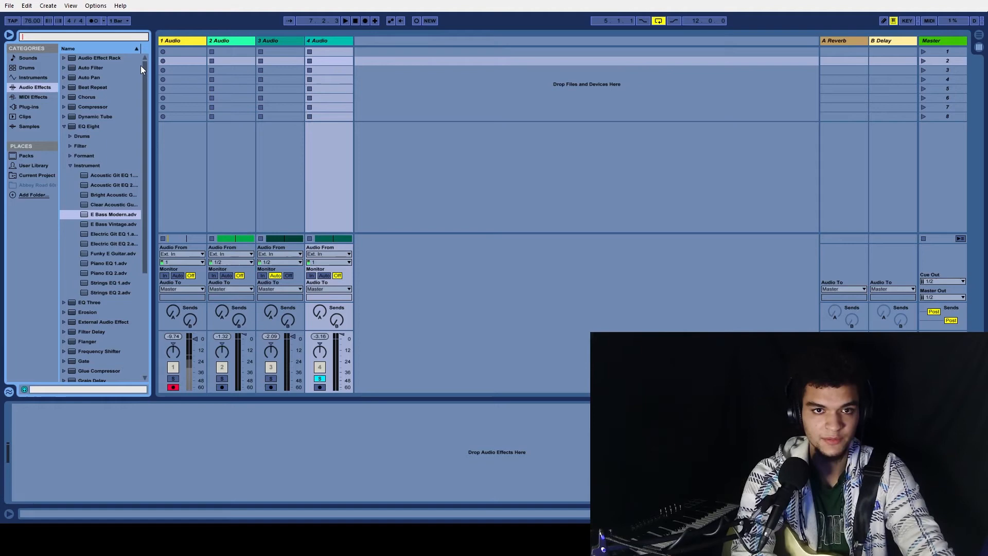
type("kick")
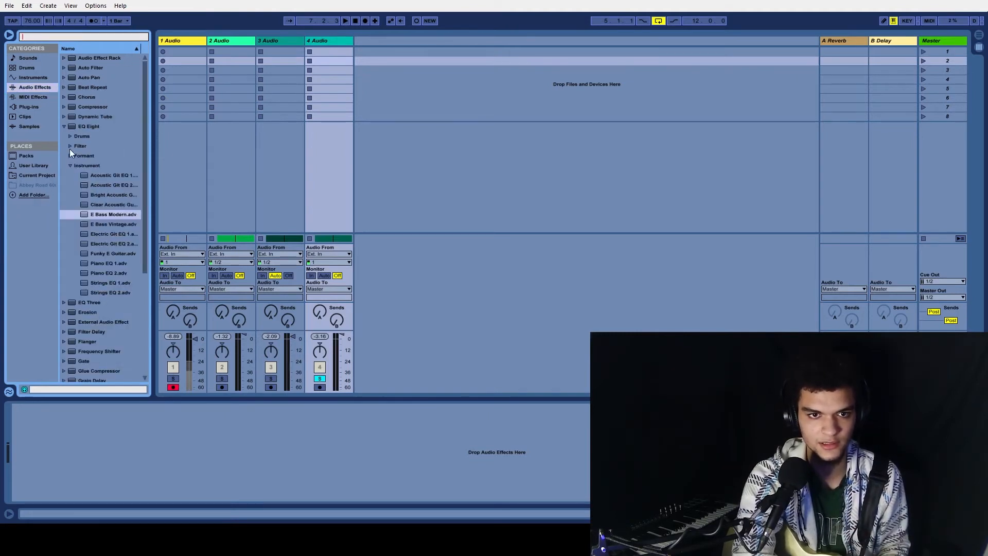
left_click(69, 166)
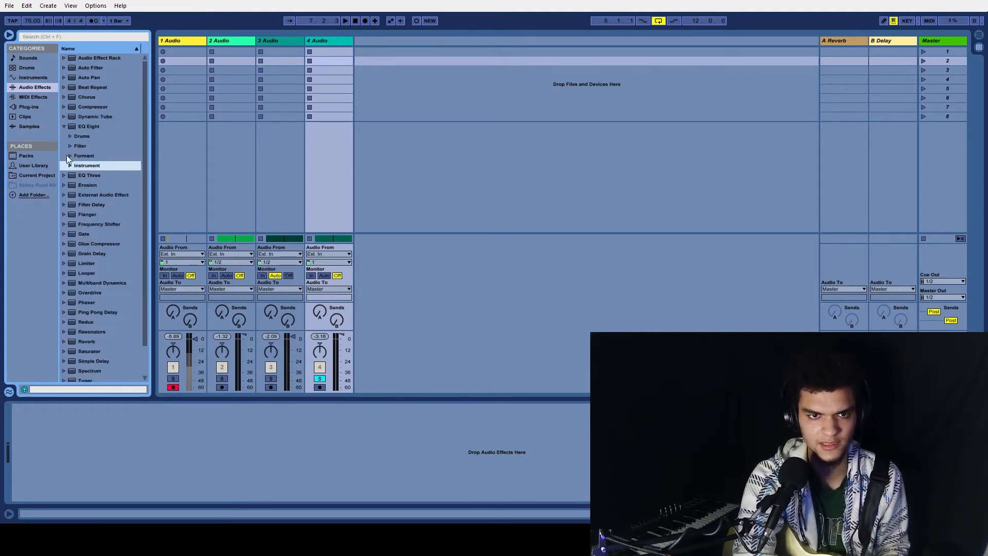
left_click(70, 166)
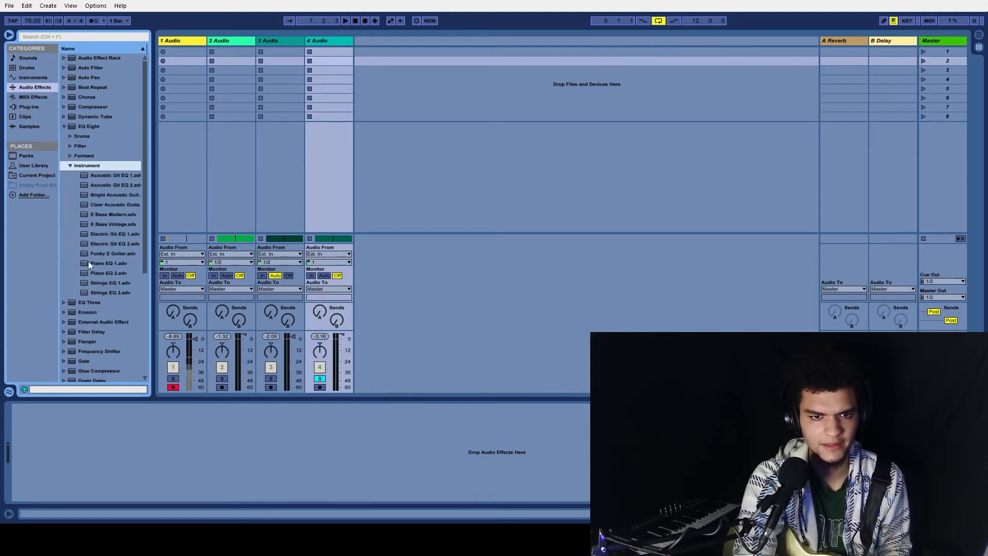
left_click(72, 169)
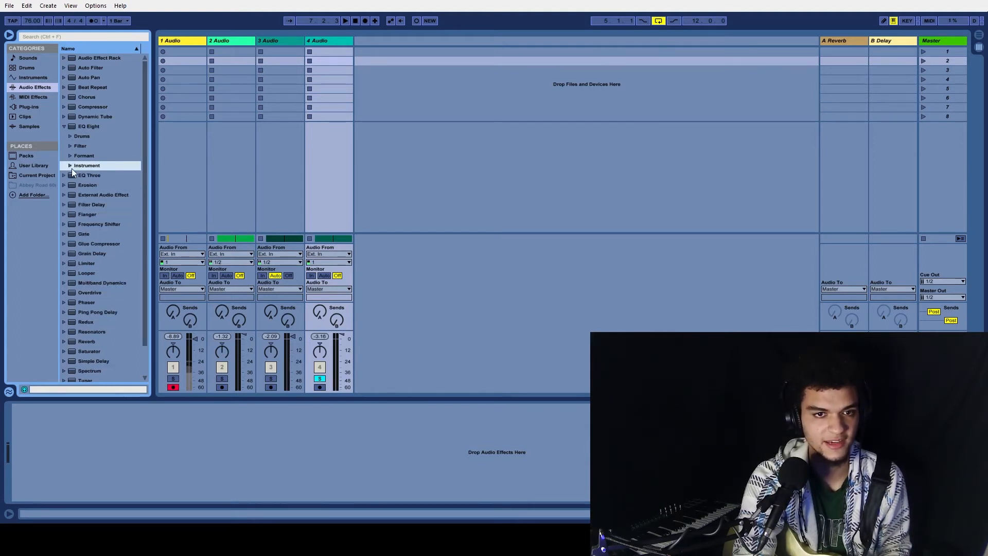
left_click(66, 137)
left_click(69, 135)
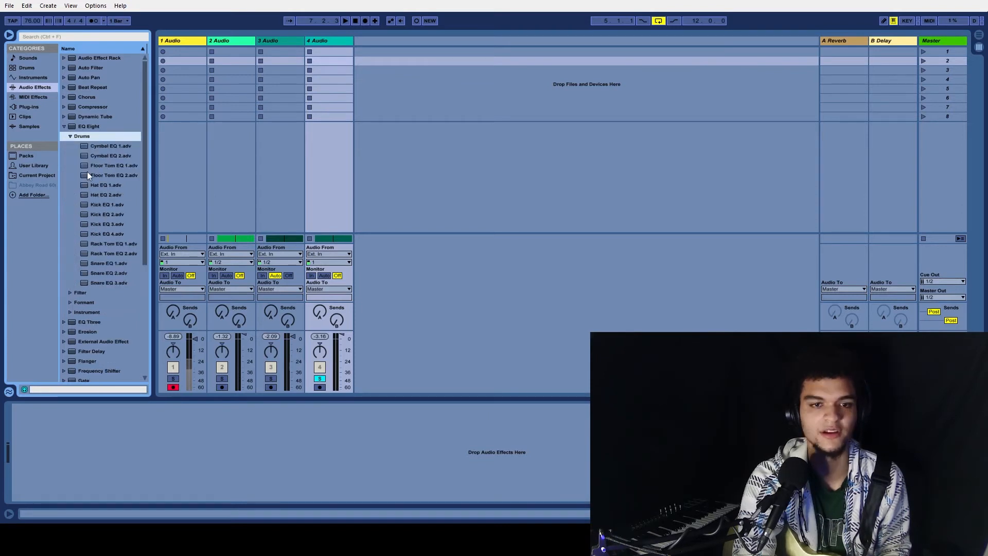
Step: Browse the EQ Eight drum presets and load Kick EQ 1 onto the 4 Audio track
left_click(103, 145)
left_click(109, 155)
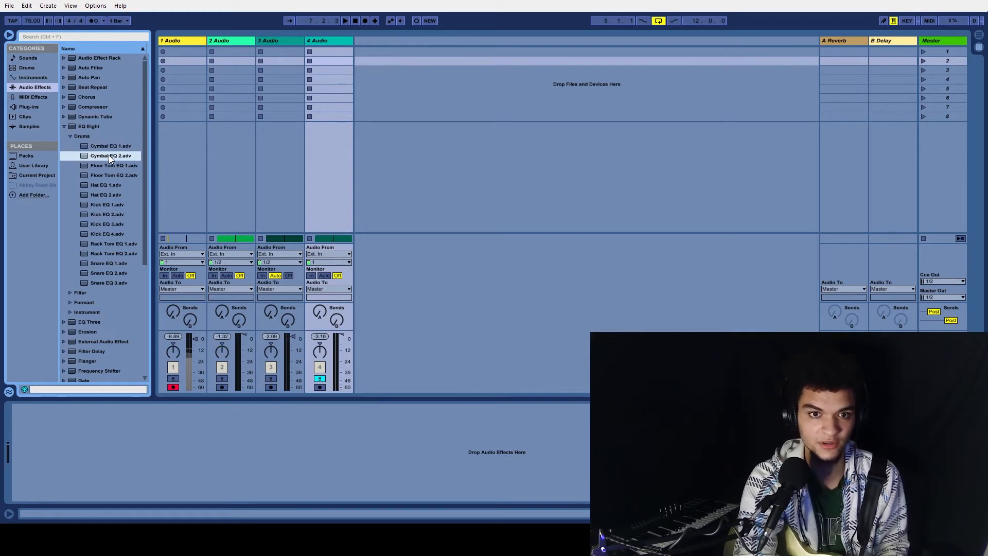
left_click(107, 164)
left_click(114, 176)
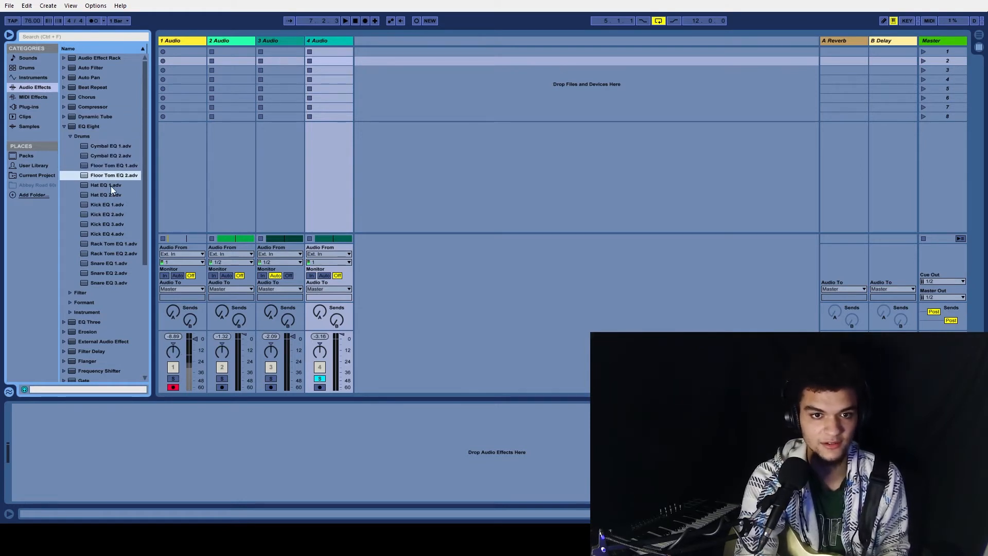
left_click(111, 186)
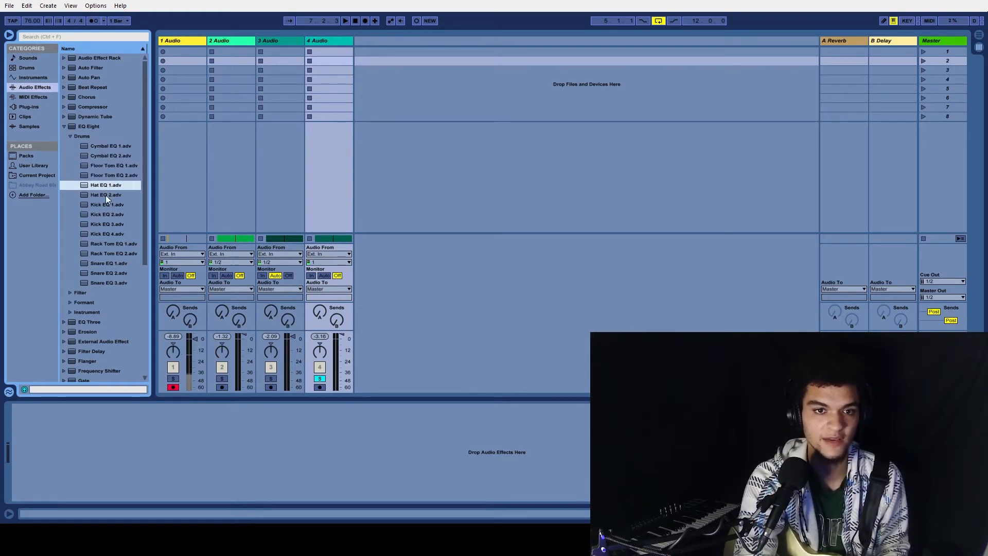
left_click(113, 245)
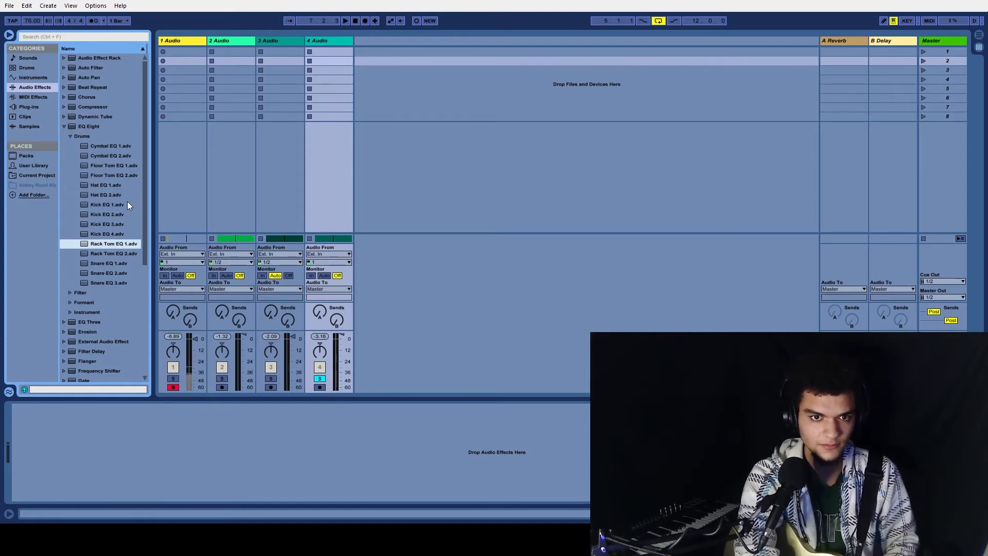
left_click_drag(113, 203, 213, 443)
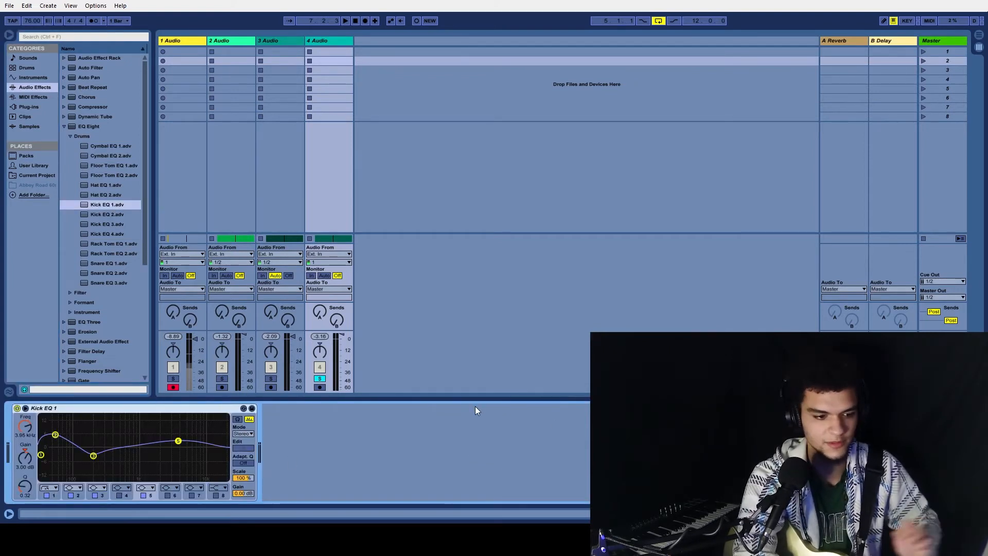
Step: Play the soloed 4 Audio track and compare it with Kick EQ 1 bypassed and active, leaving the EQ on
key("space")
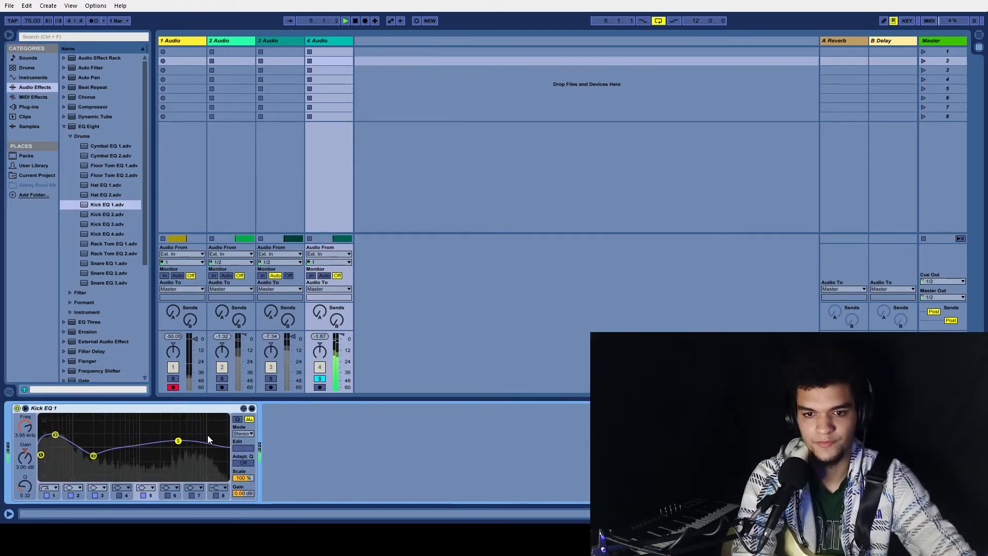
left_click(17, 409)
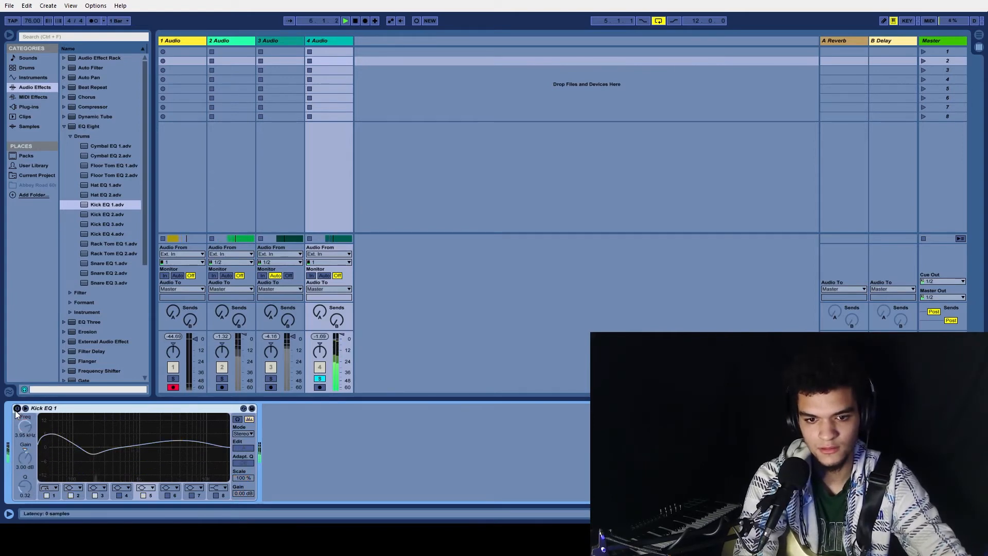
left_click(17, 409)
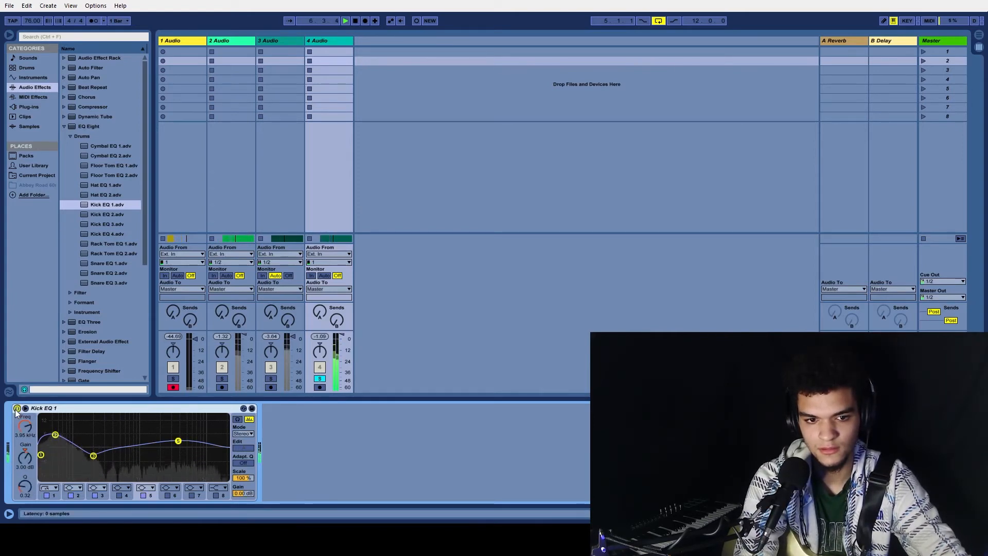
left_click(17, 409)
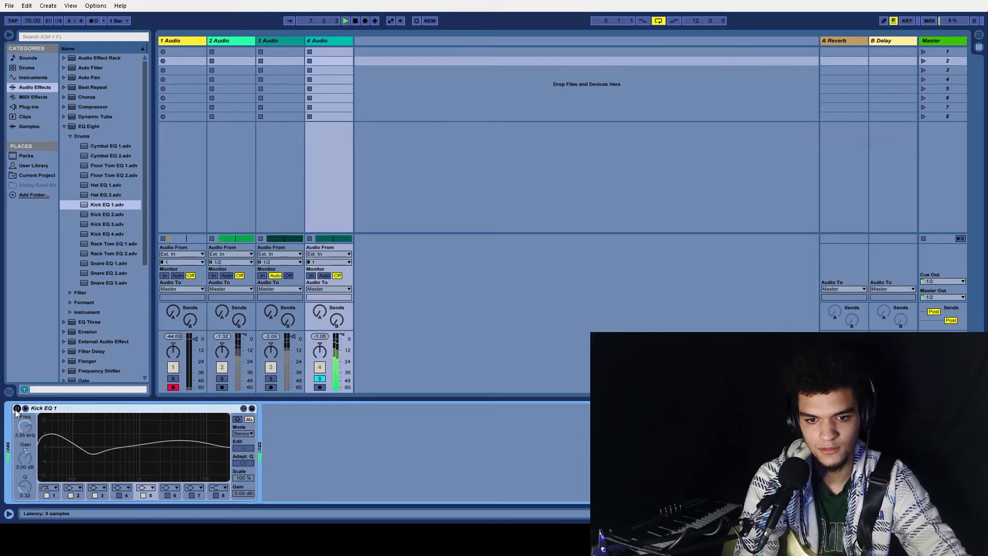
left_click(17, 408)
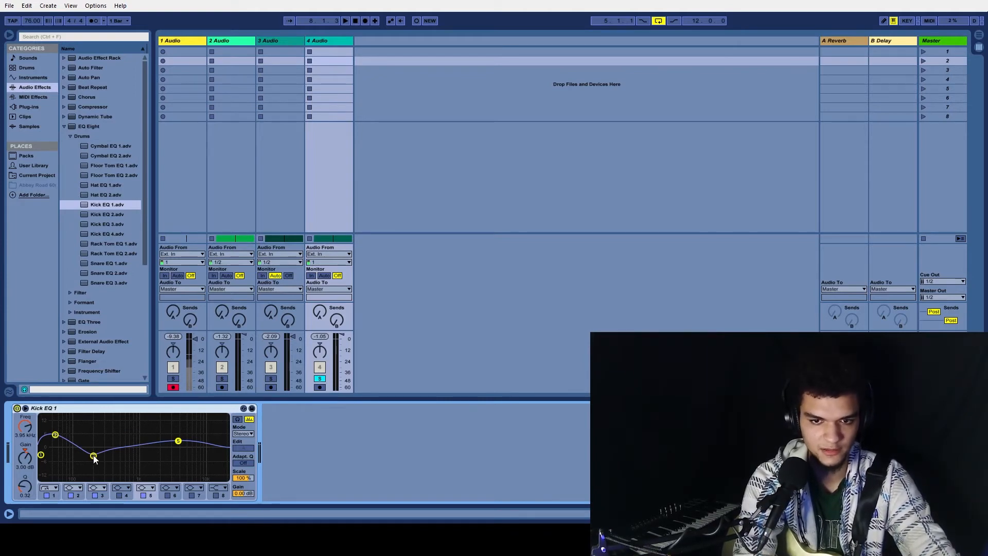
Step: During playback, raise Kick EQ 1's band 3 to about 9.3 dB at 108 Hz and set band 5 to about 1.12 dB at 3.41 kHz
key("space")
left_click_drag(93, 456, 76, 429)
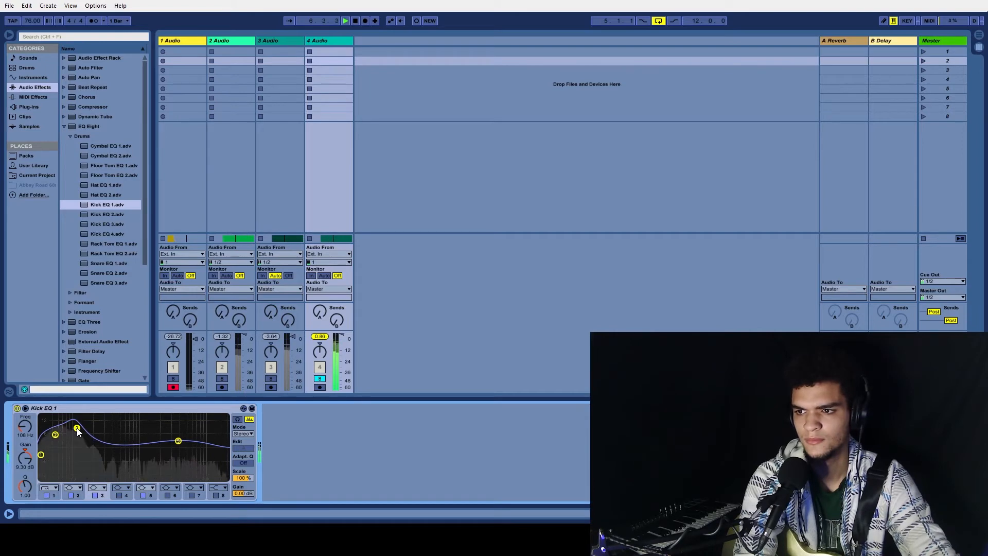
mouse_move(178, 442)
left_mouse_down()
mouse_move(170, 456)
mouse_move(174, 445)
left_mouse_up()
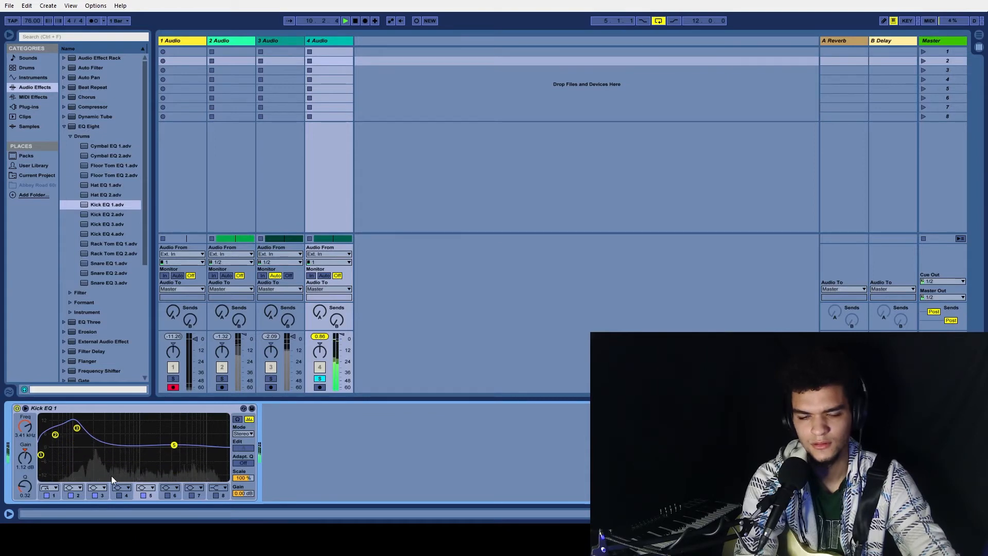
Step: Lower the 4 Audio track volume to 1.7 dB, checking the value in Arrangement View before returning to Session View
left_click(343, 335)
left_click_drag(342, 334, 342, 336)
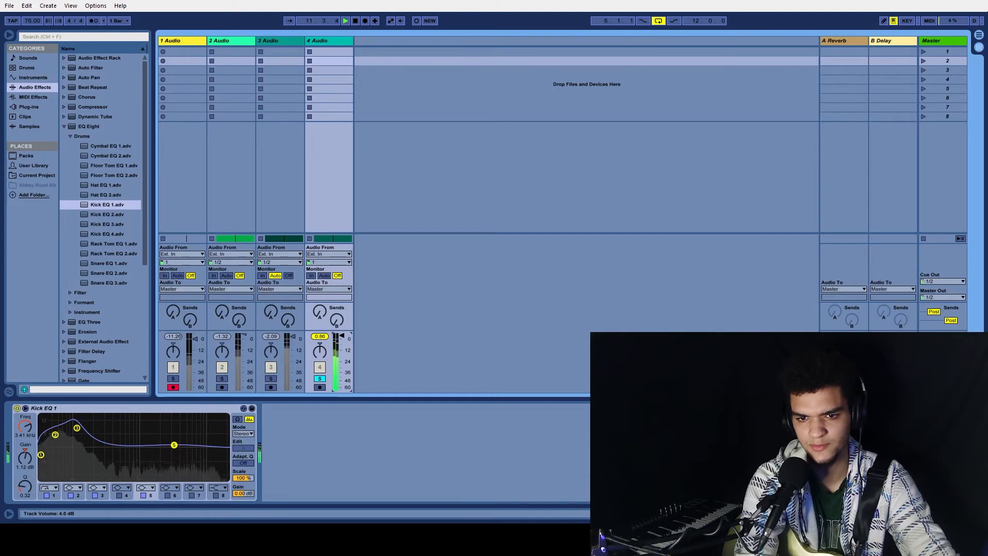
left_click_drag(342, 336, 343, 337)
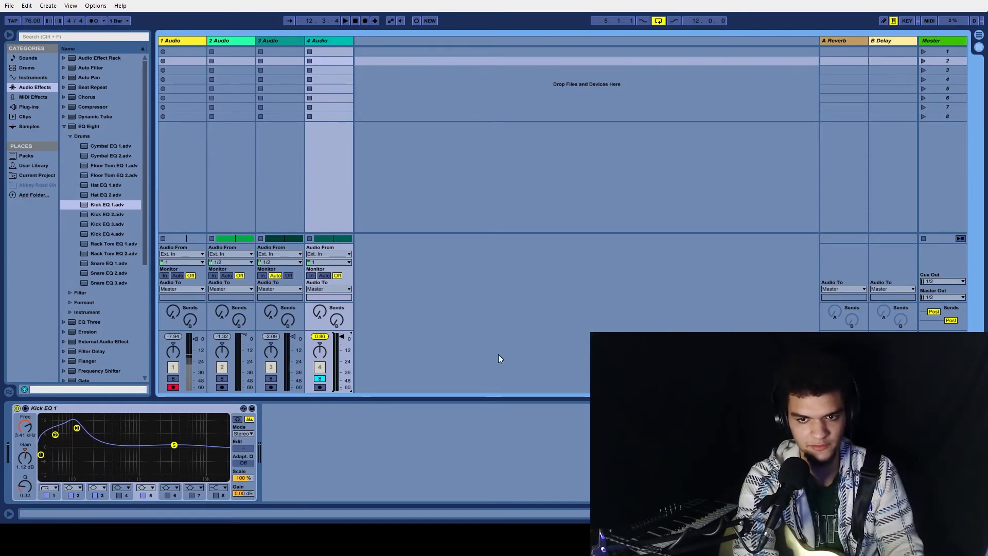
left_click(980, 37)
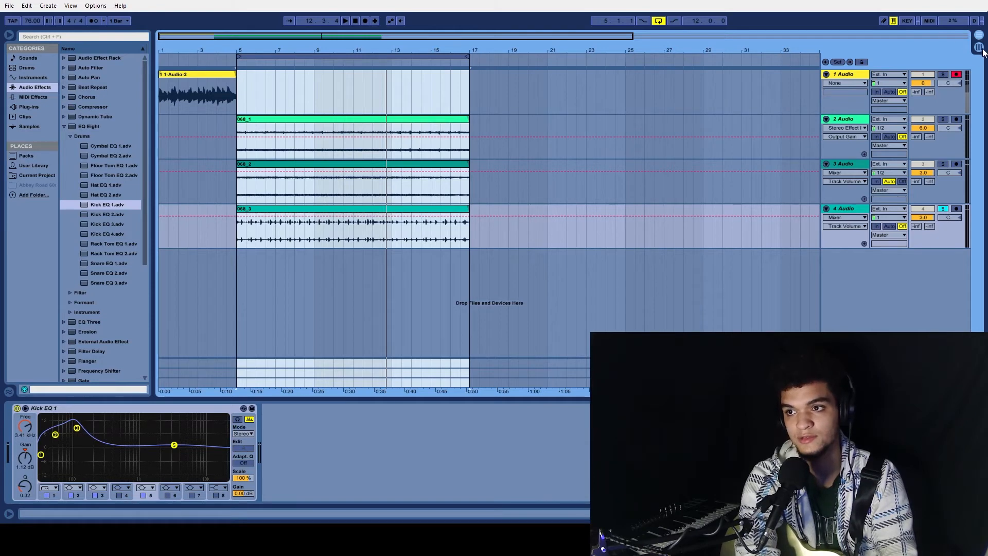
key("Tab")
left_click_drag(341, 337, 341, 355)
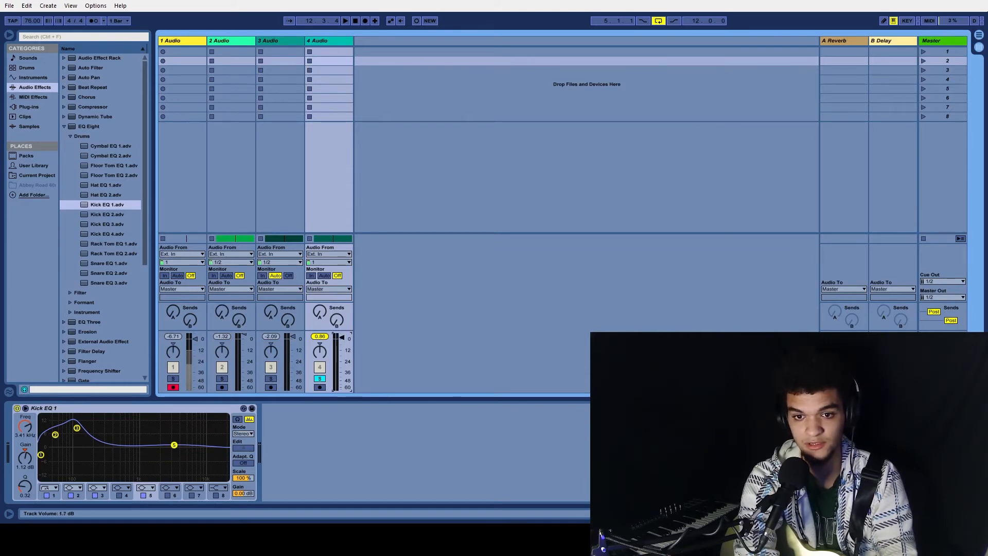
left_click(979, 37)
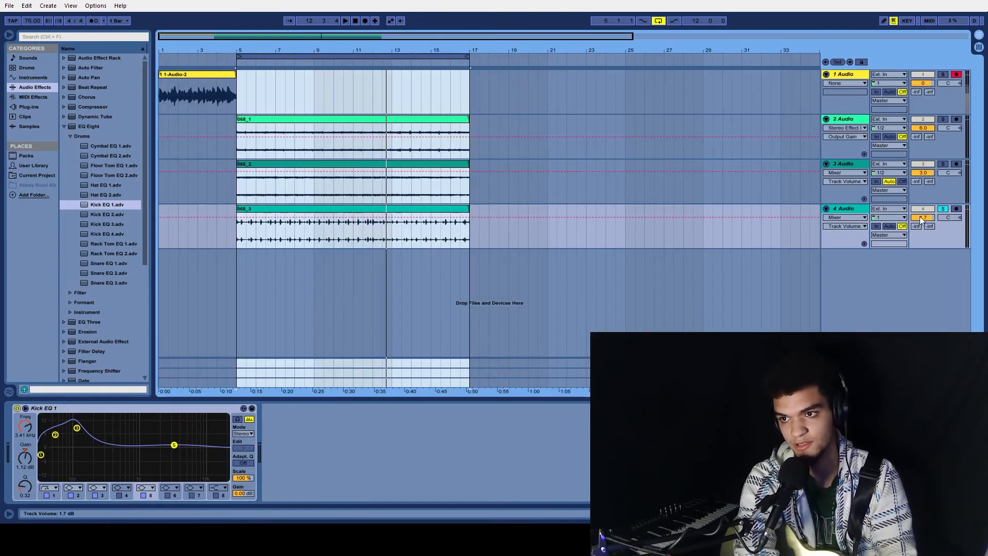
left_click(980, 48)
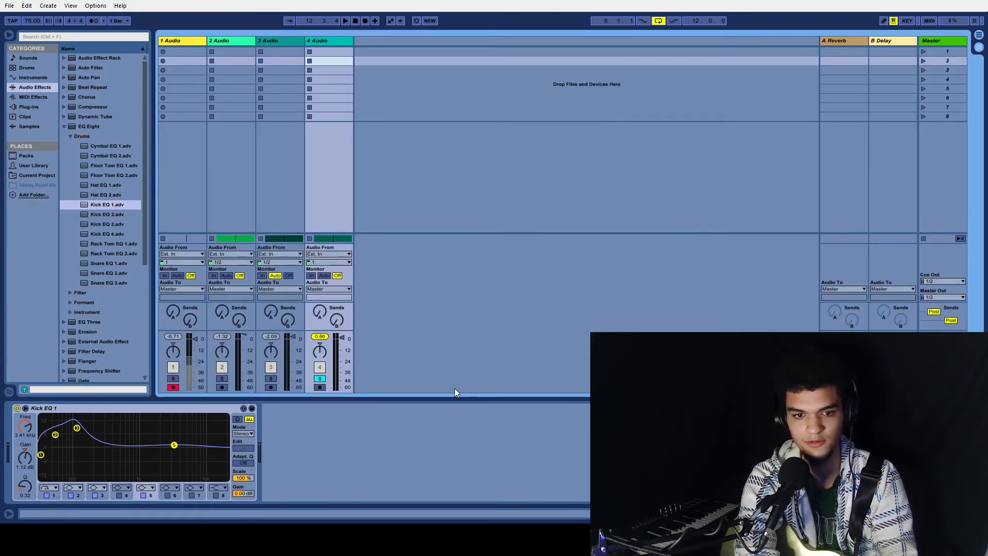
left_click(260, 487)
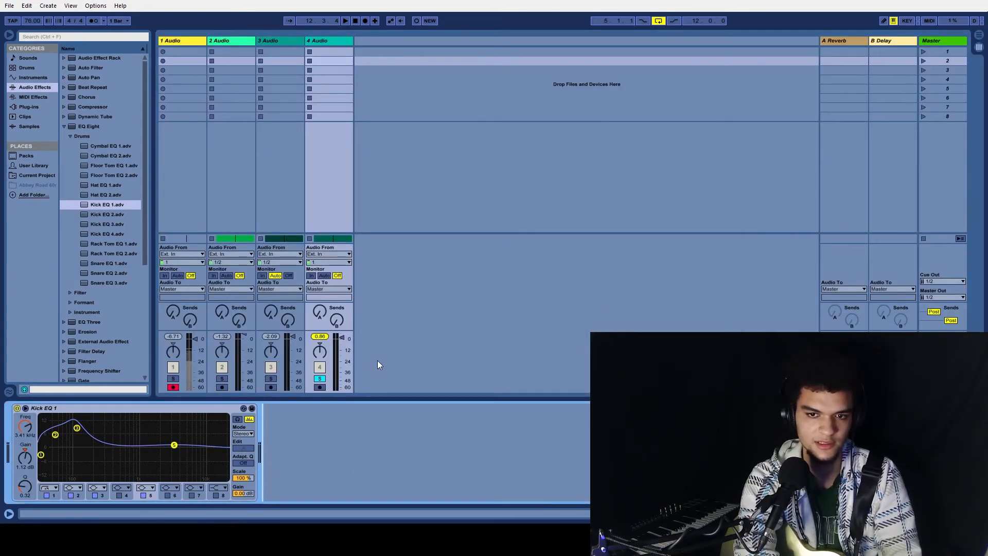
Step: Play 4 Audio with its volume at about 1.7 dB, unsolo it, and raise Kick EQ 1's output gain to 3.00 dB
left_click(343, 338)
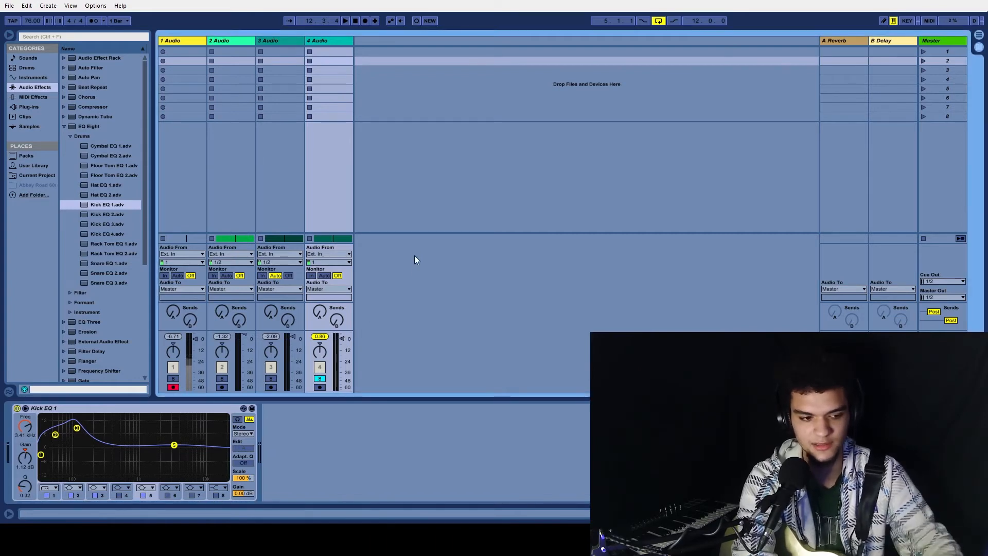
key("space")
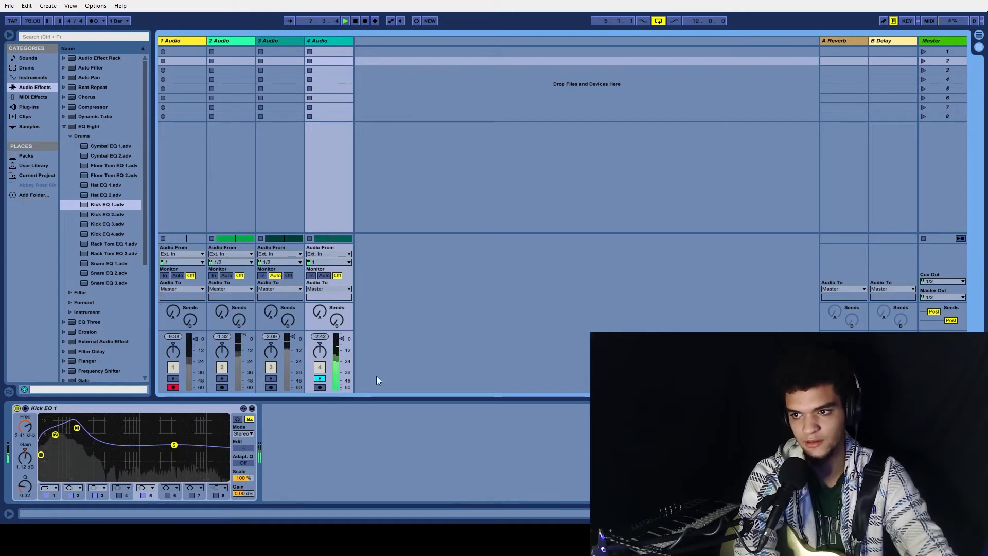
left_click_drag(346, 343, 345, 336)
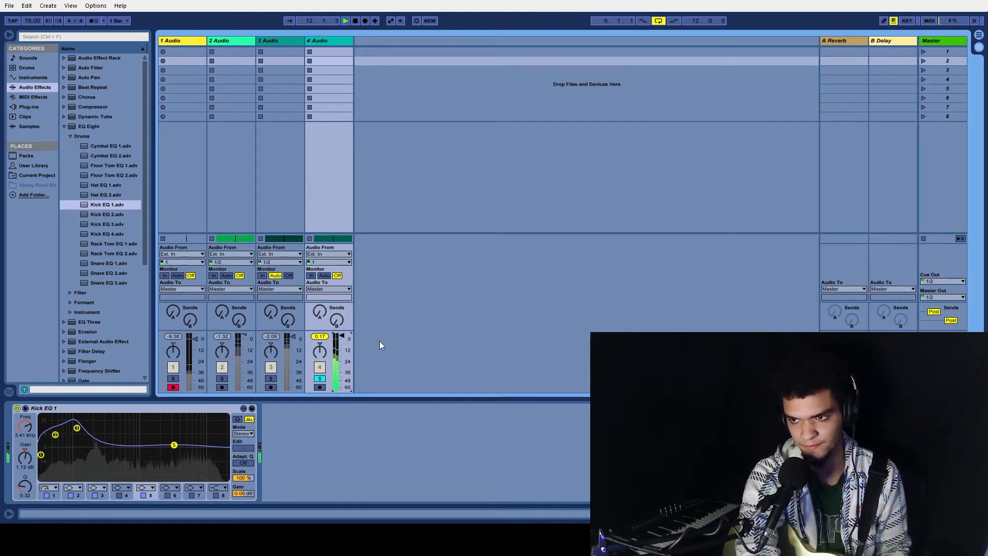
left_click(319, 379)
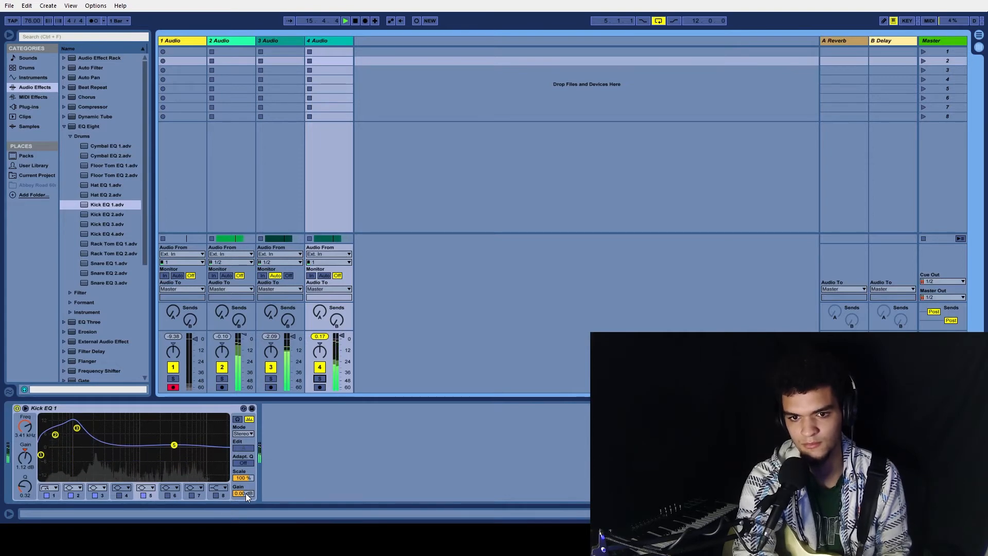
left_click_drag(245, 493, 246, 483)
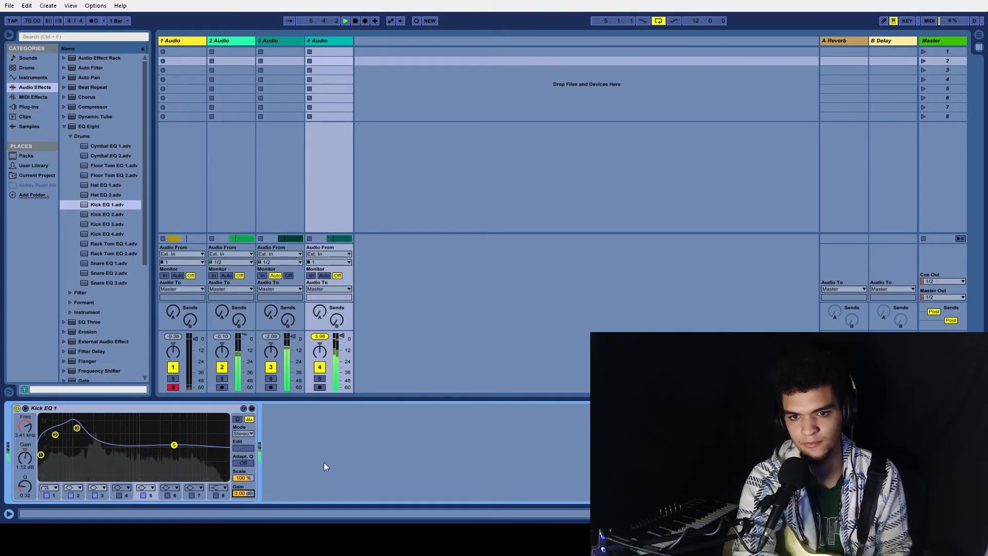
Step: Lower the 3 Audio volume to about -0.5 dB and the 2 Audio volume to 3.0 dB, and stop playback at the song's start
left_click(293, 336)
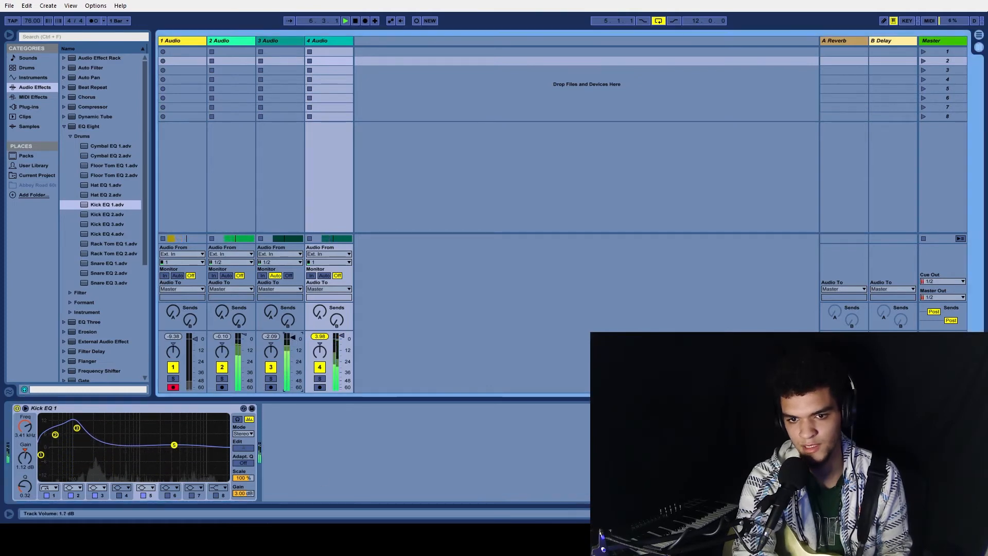
left_click(245, 345)
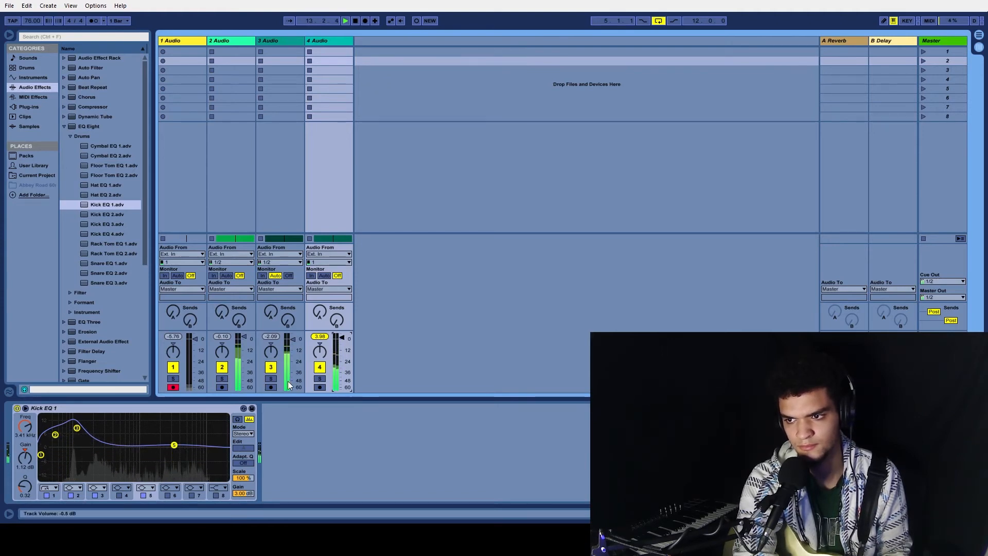
left_click(355, 21)
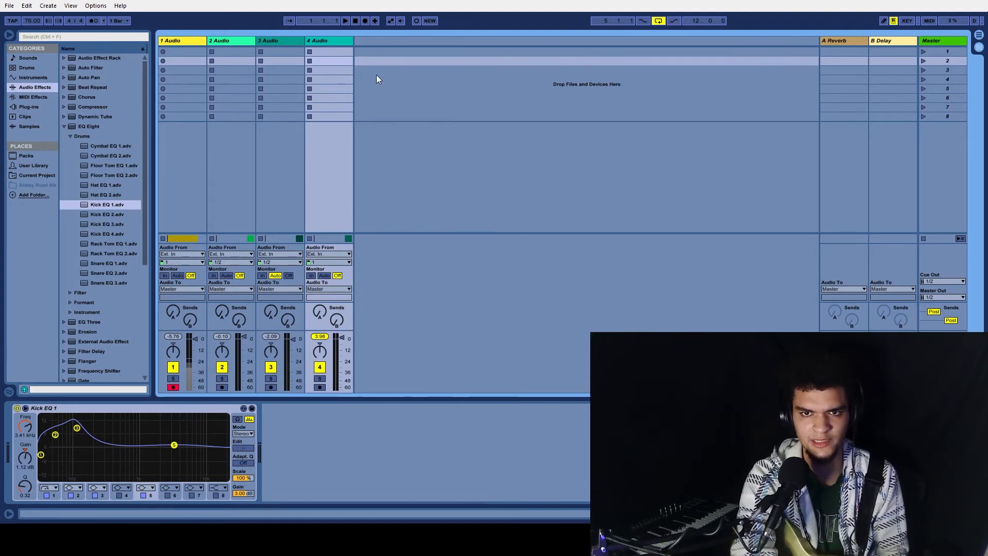
Step: Play the arrangement from bar 1 in Arrangement View, restart it from the beginning, and return to Session View
left_click(981, 46)
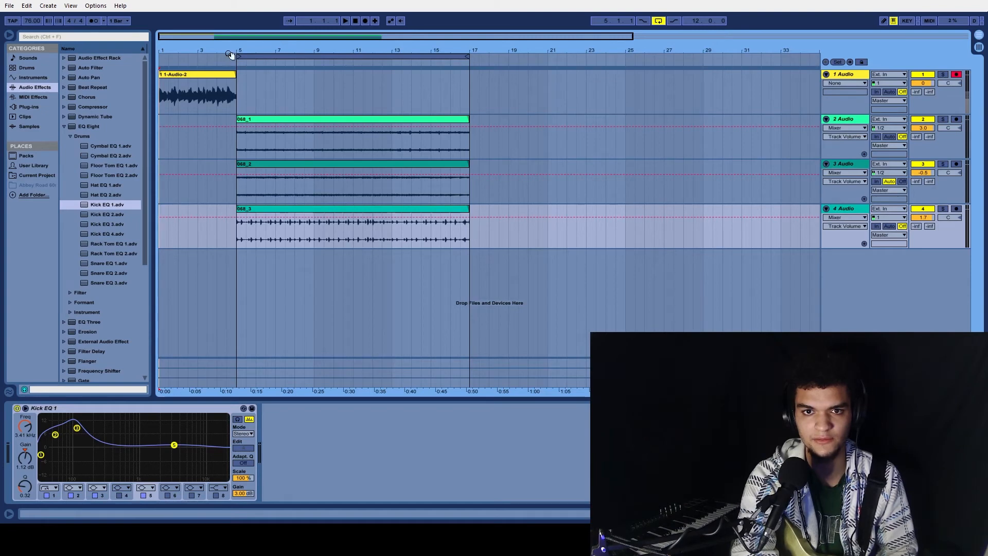
left_click(346, 21)
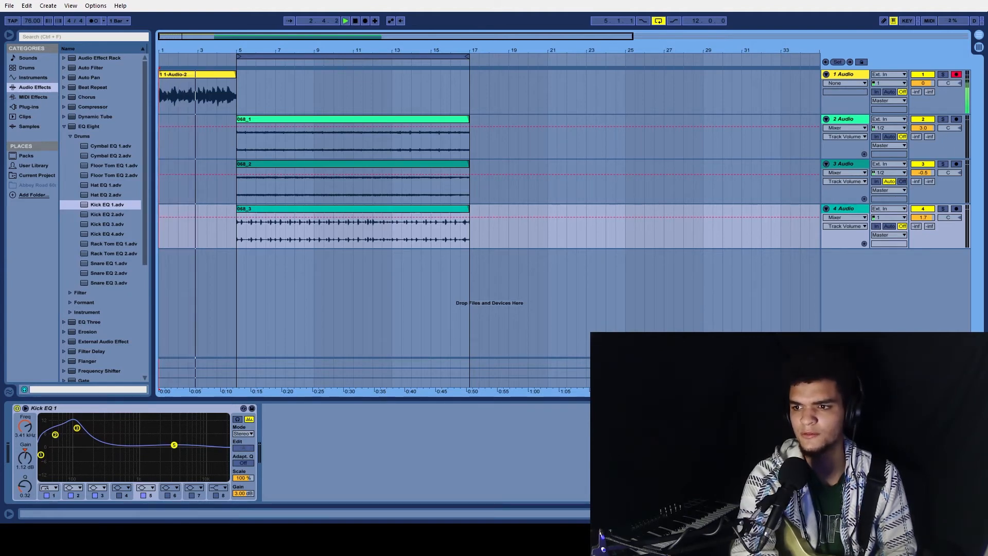
key("space")
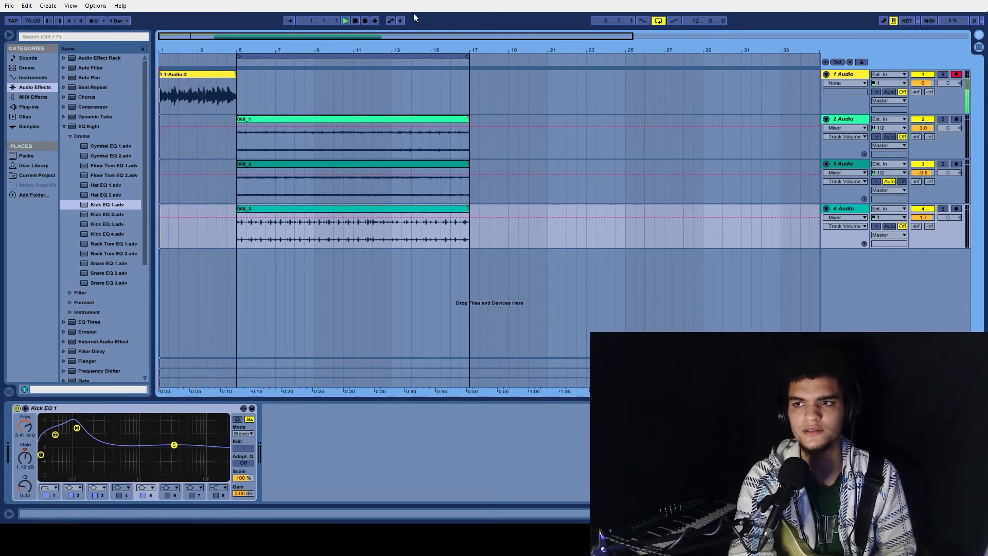
left_click(980, 47)
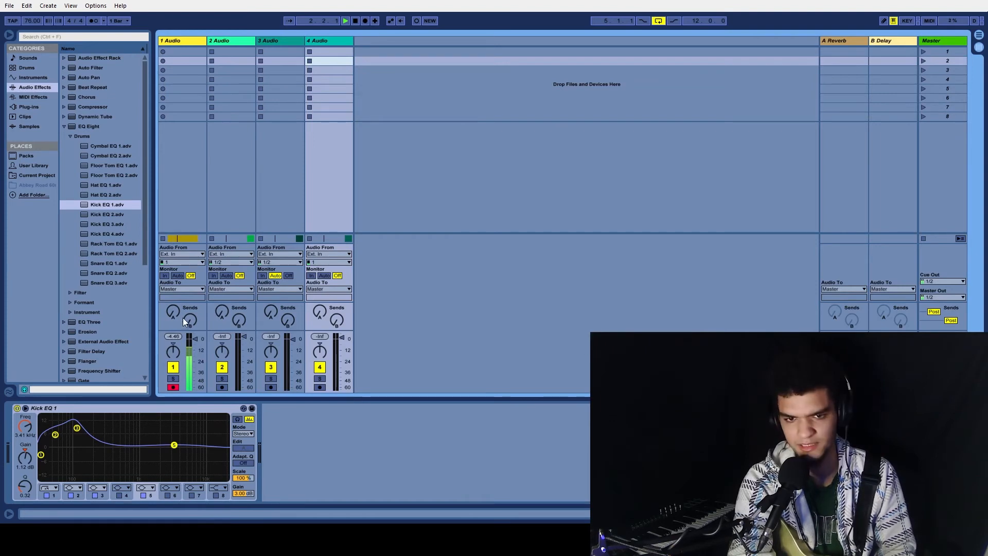
Step: Load the Electric Git EQ 1 preset from EQ Eight's Instrument presets onto the 1 Audio track, collapsing the Drums folder
left_click(175, 40)
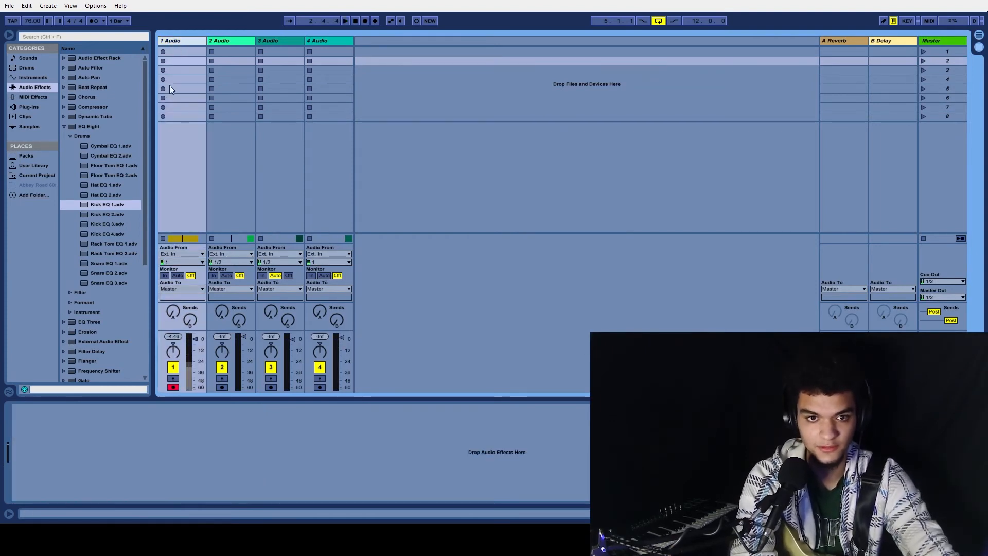
left_click(69, 135)
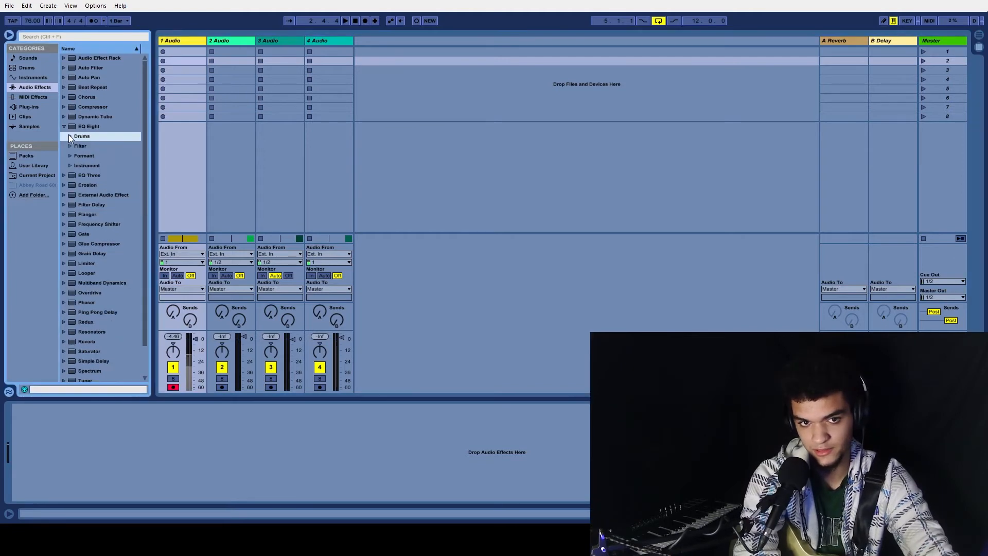
left_click(73, 163)
left_click(70, 165)
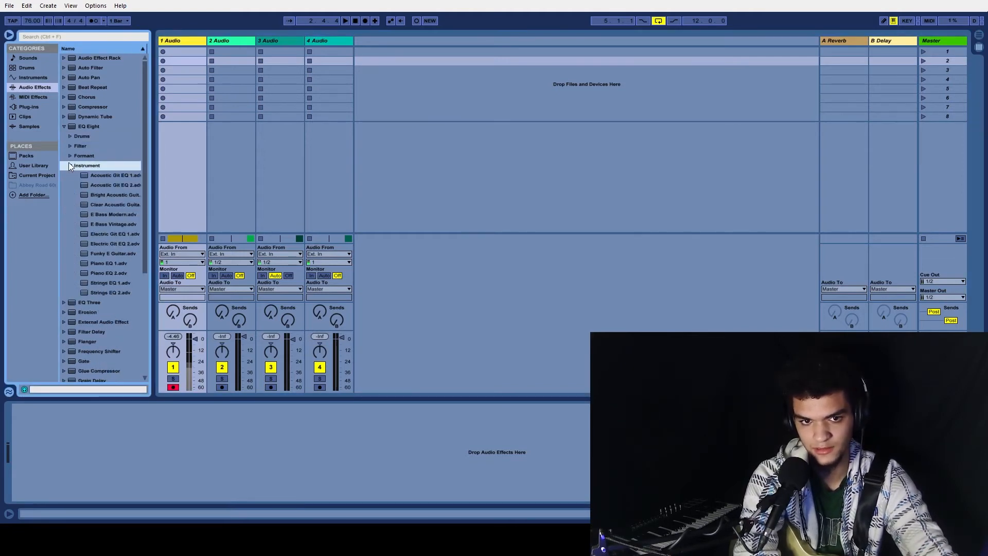
double_click(129, 234)
left_click(429, 486)
Step: During playback, reshape Electric Git EQ 1 by boosting the lows and highs, lifting the mid dips and setting band 8 to about 18 kHz
key("space")
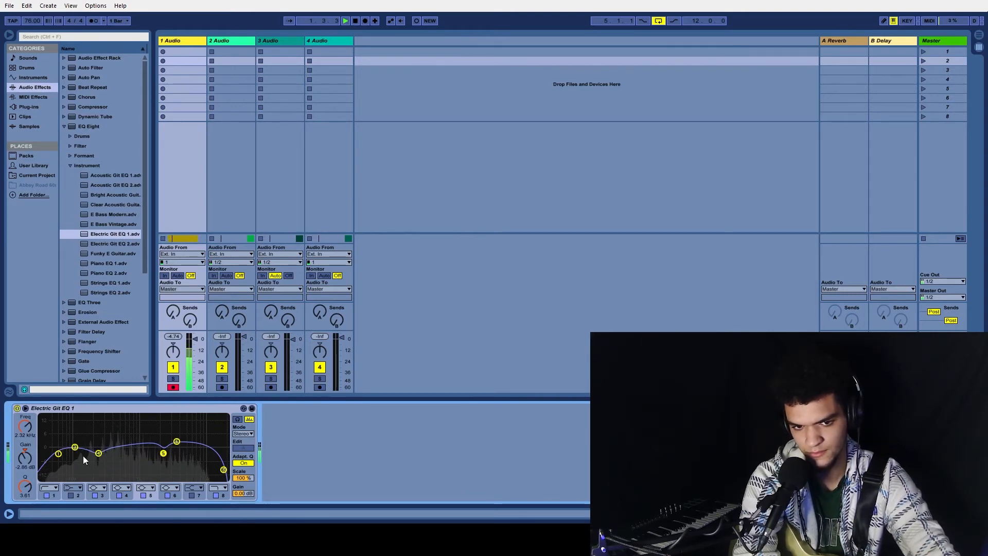
left_click_drag(74, 447, 166, 416)
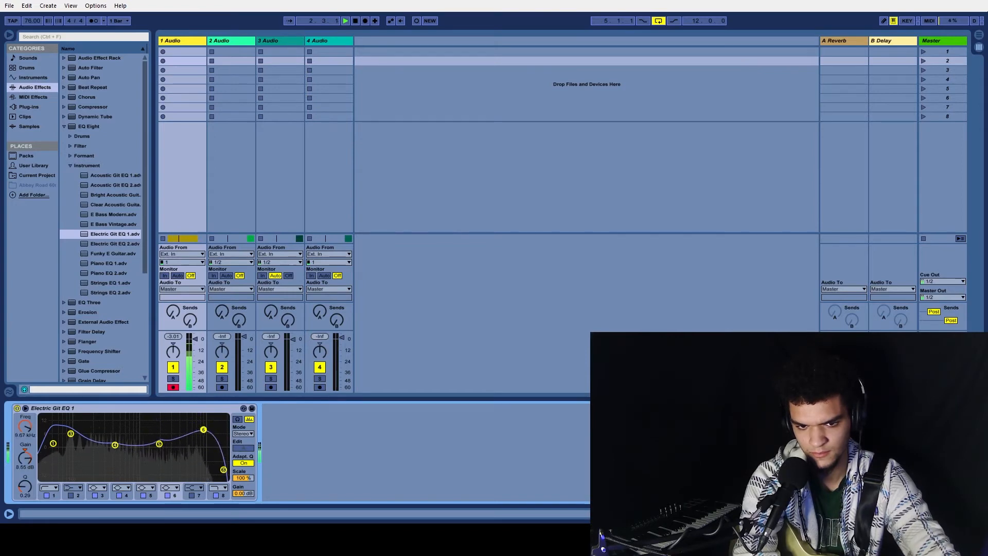
left_click_drag(223, 473, 226, 433)
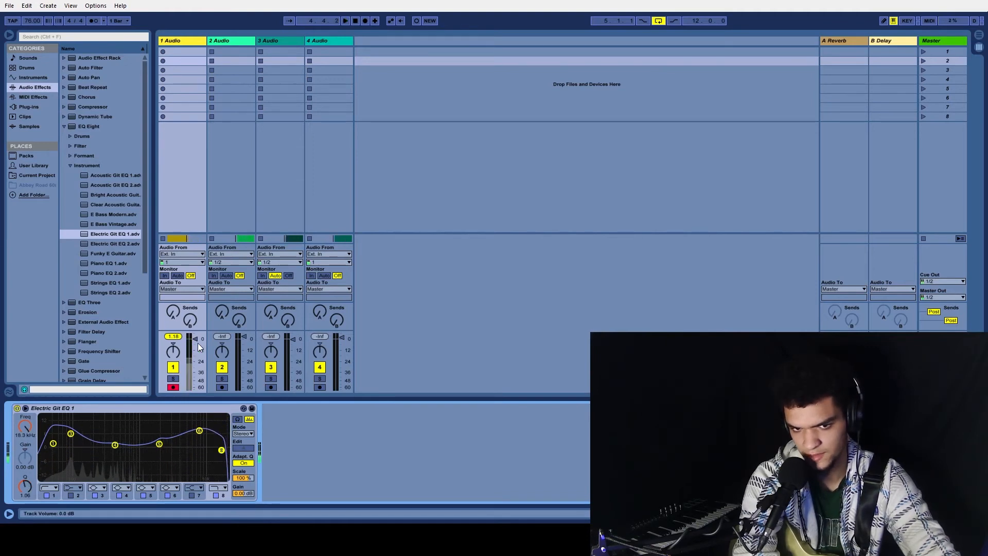
Step: Try the 1 Audio track volume at -3.0 dB during playback, return it to 0.0 dB, and stop playback
left_click_drag(195, 339, 195, 344)
key("space")
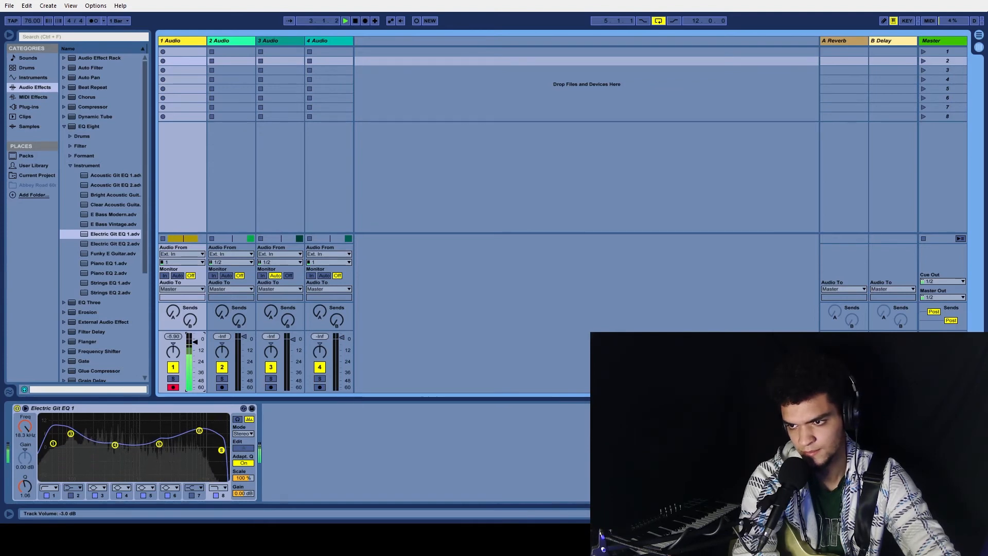
left_click_drag(195, 342, 195, 338)
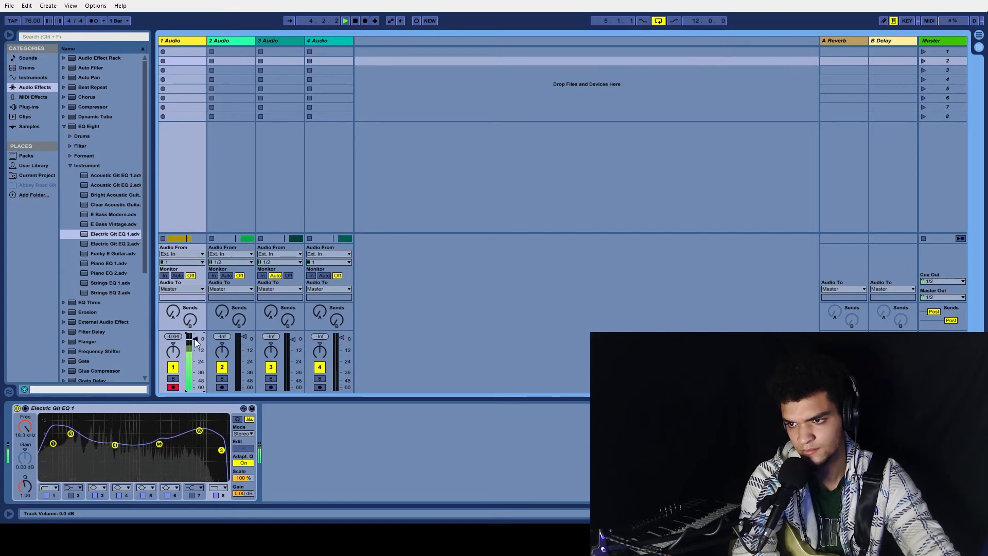
key("space")
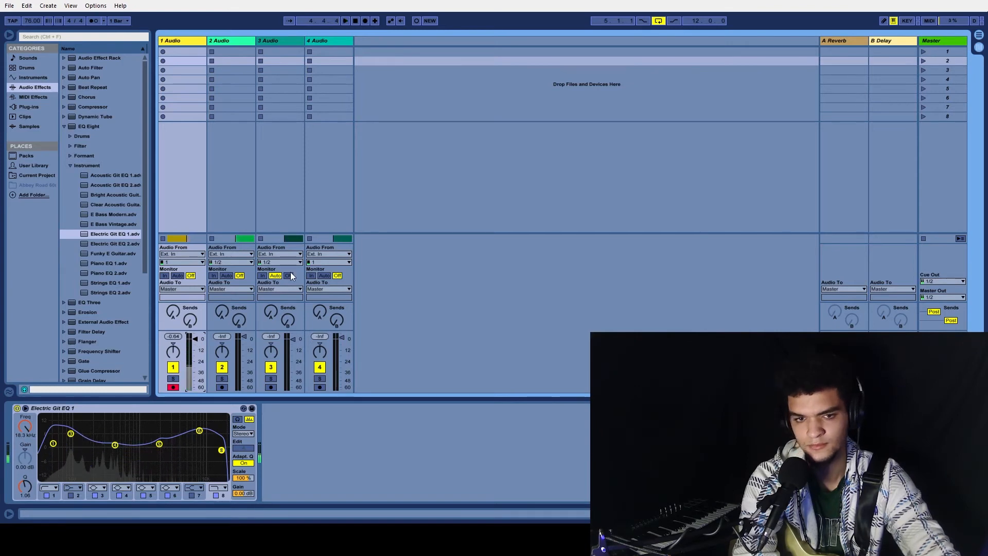
Step: Reset the playhead to bar 1, turn off the arrangement loop, and play the whole mix through in Session View before stopping
left_click(979, 46)
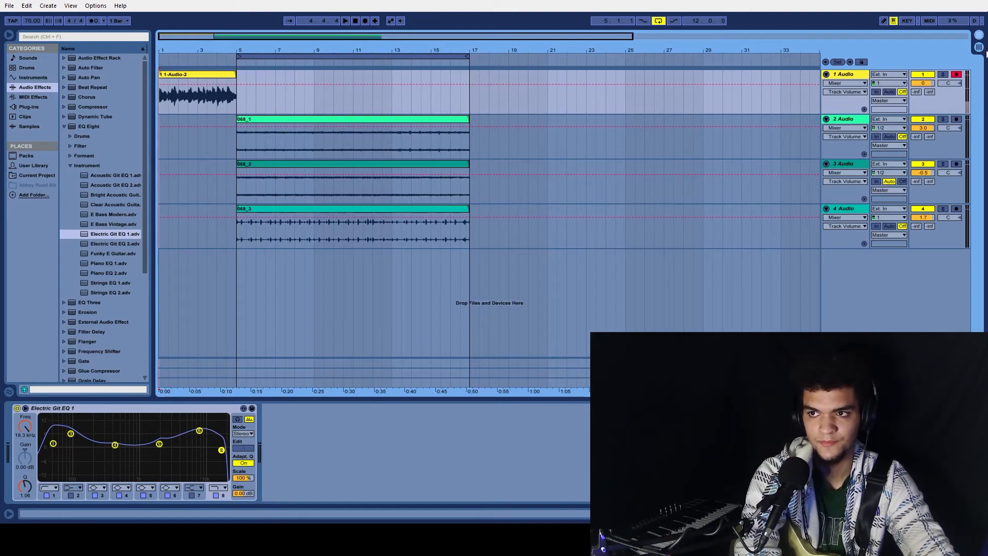
left_click(979, 34)
left_click(355, 21)
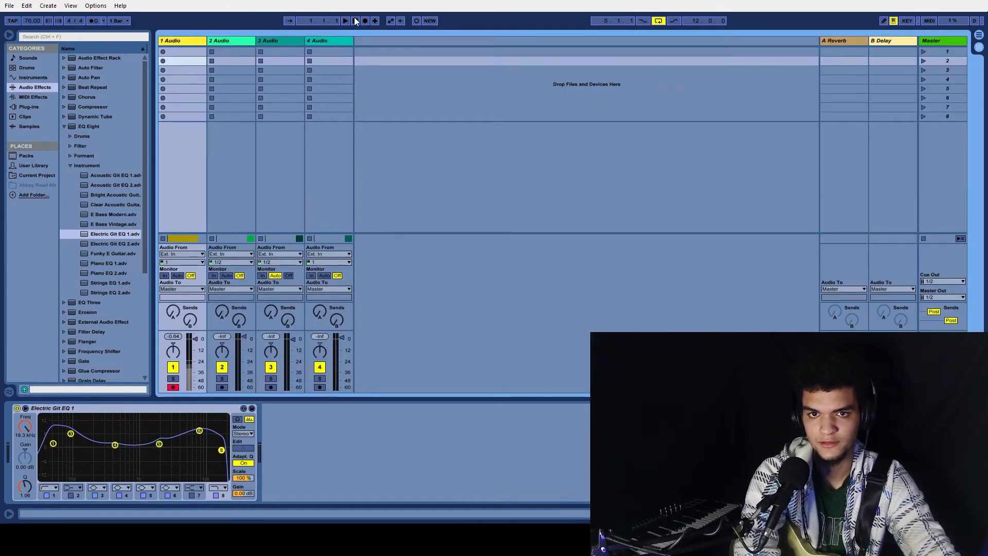
left_click(658, 20)
key("space")
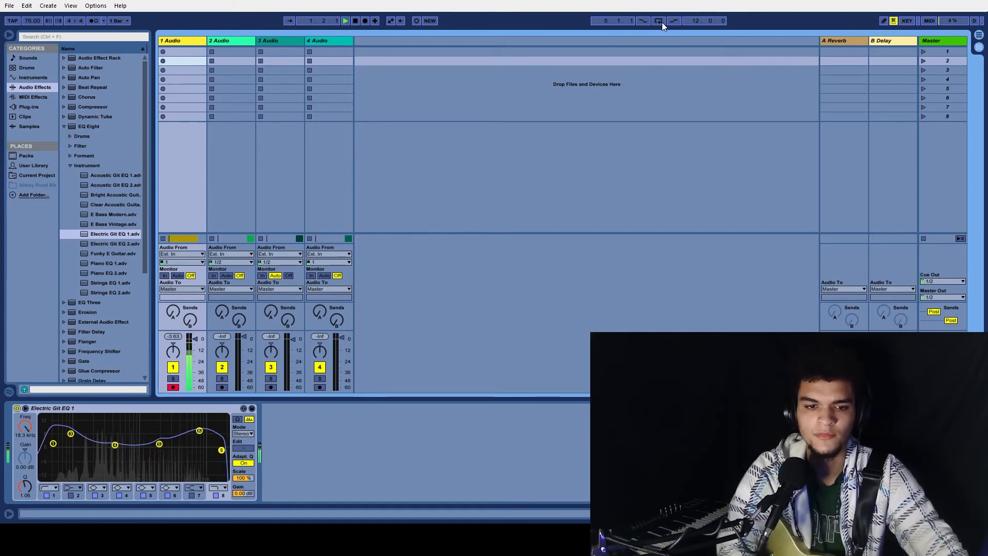
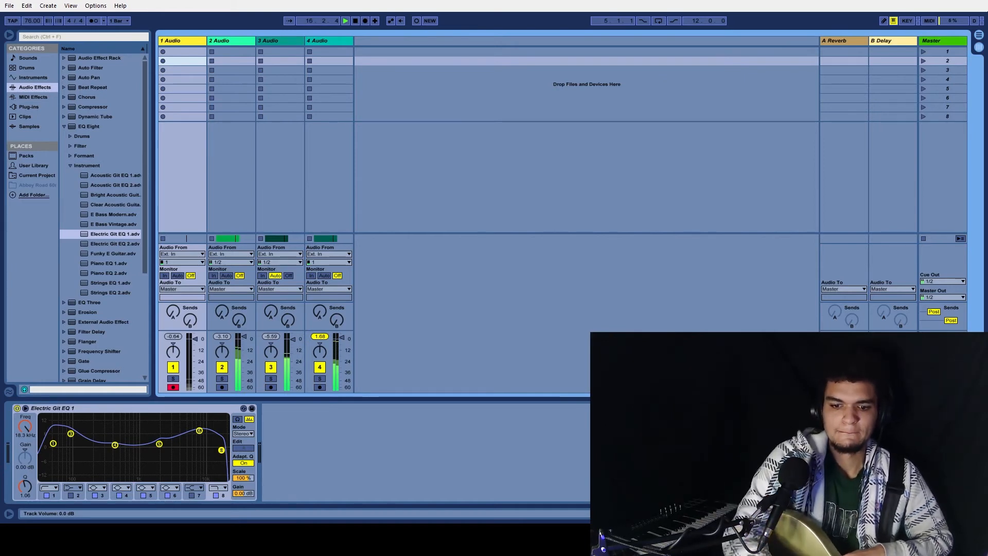
key("space")
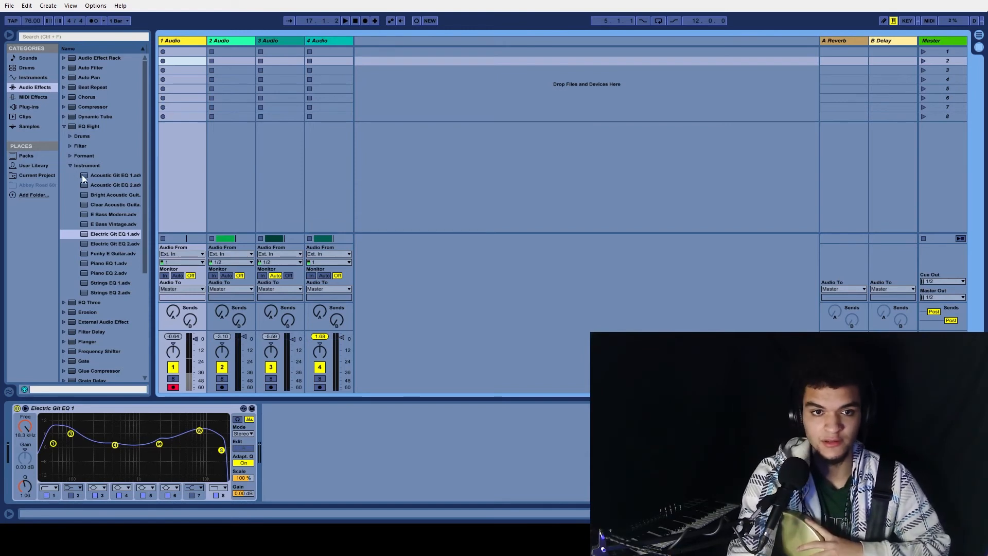
Step: Load the Guitar Room preset from Reverb's Room presets onto the Master track, collapsing the EQ Eight folder
left_click(70, 165)
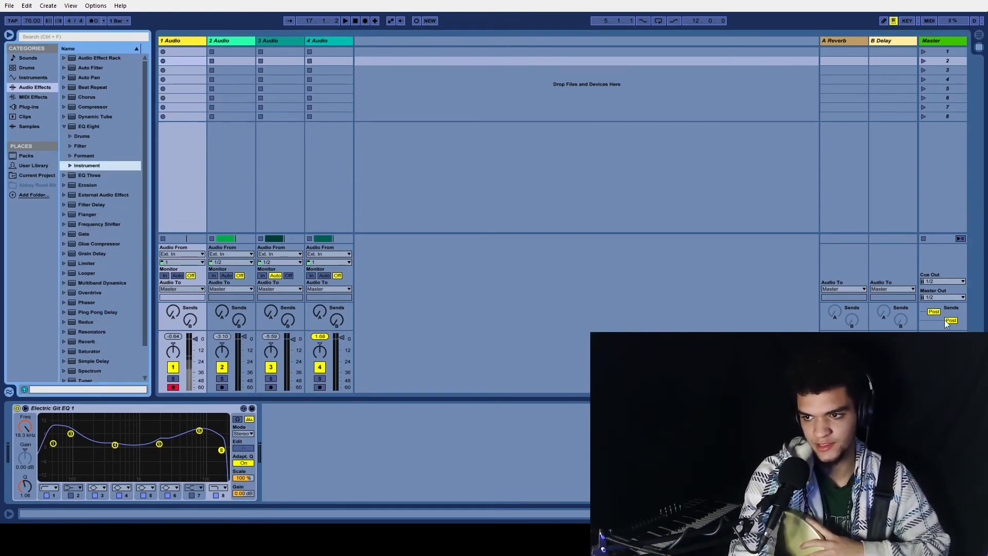
left_click(64, 127)
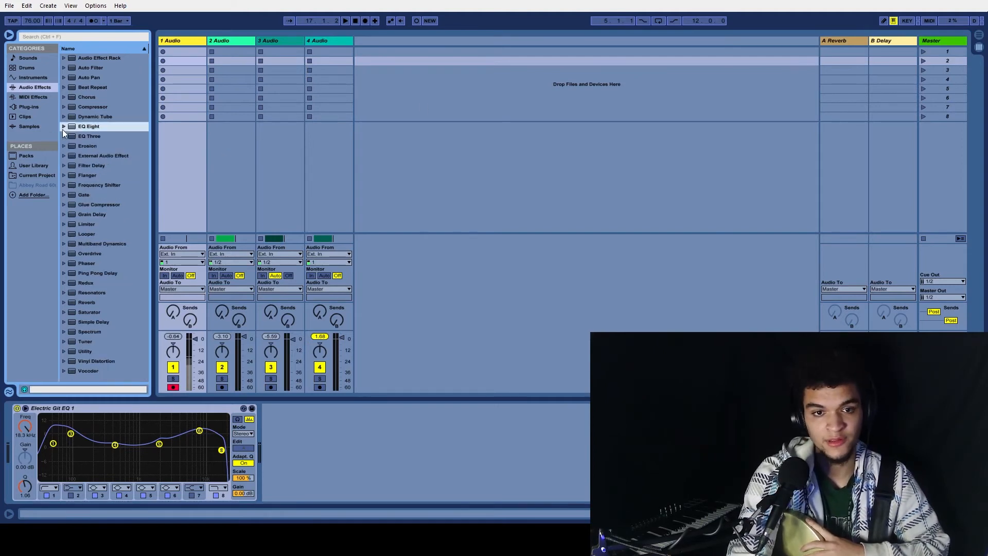
left_click(62, 302)
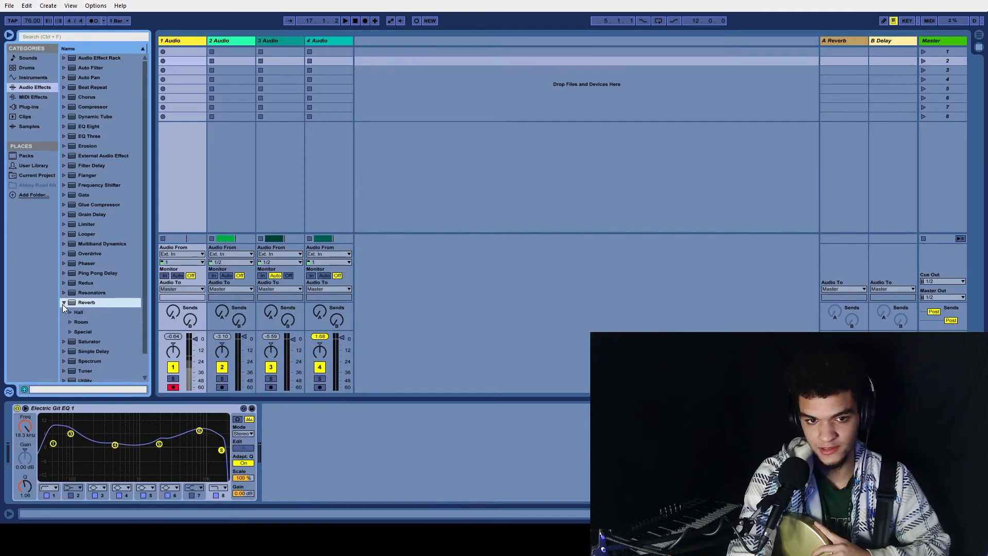
left_click(70, 319)
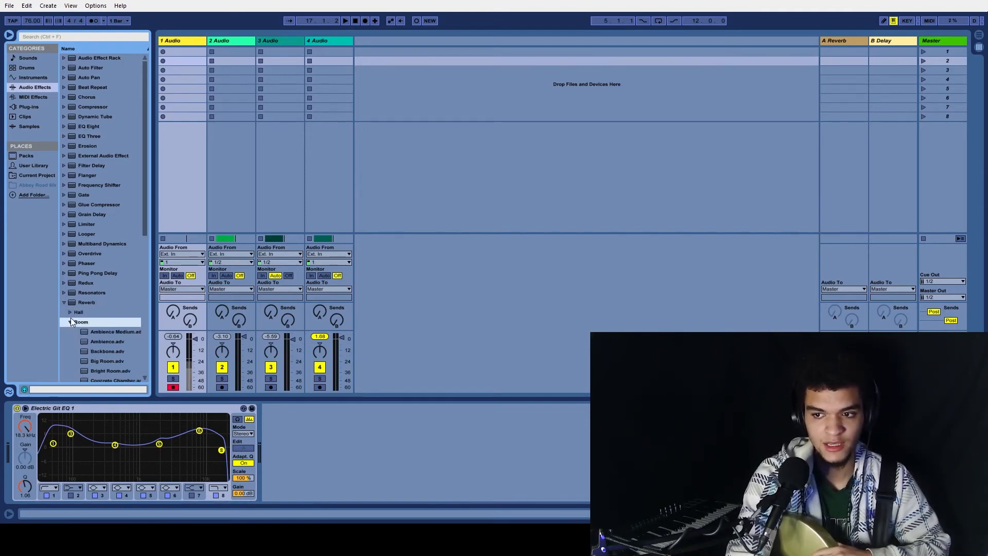
scroll(75, 320, "down", 2)
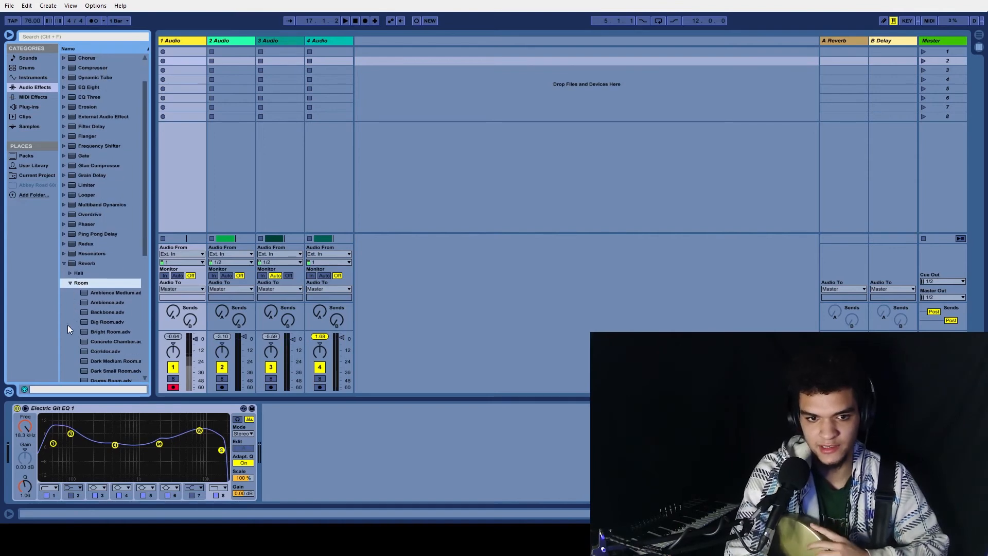
scroll(116, 322, "down", 2)
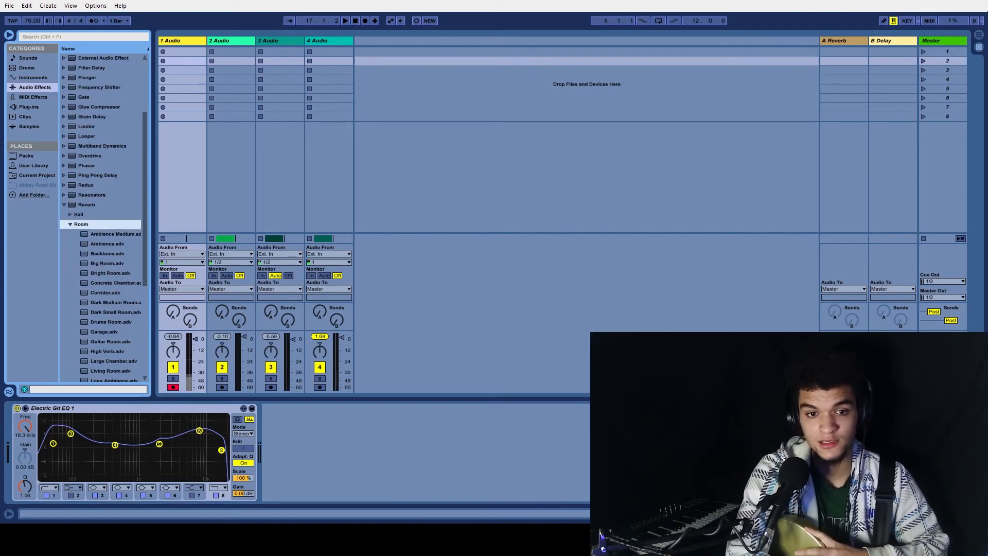
scroll(103, 283, "down", 2)
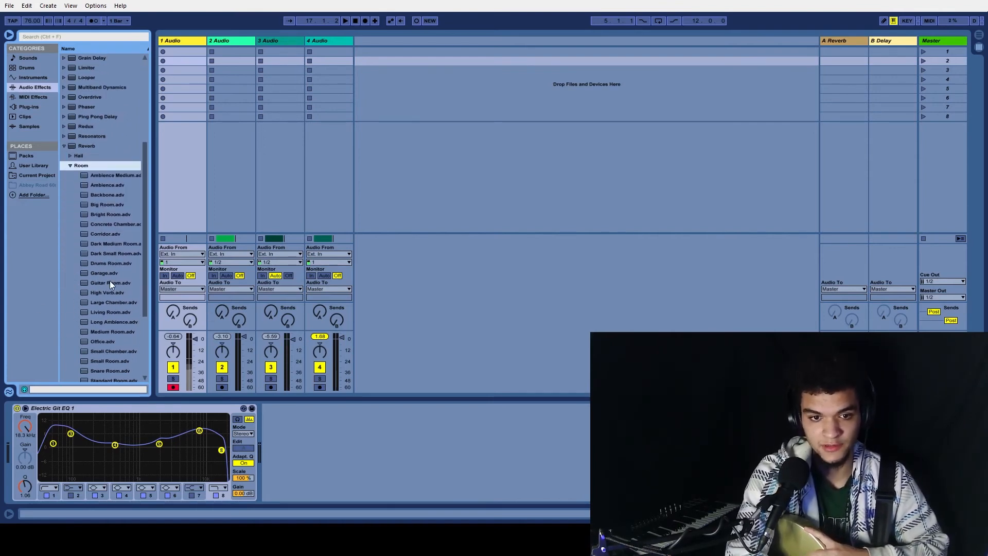
scroll(109, 280, "down", 2)
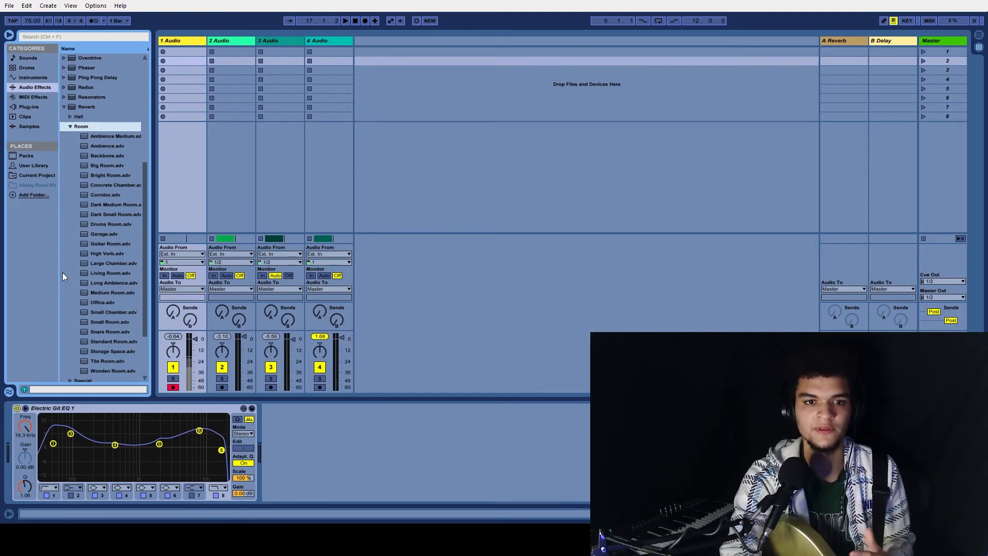
left_click_drag(122, 243, 154, 437)
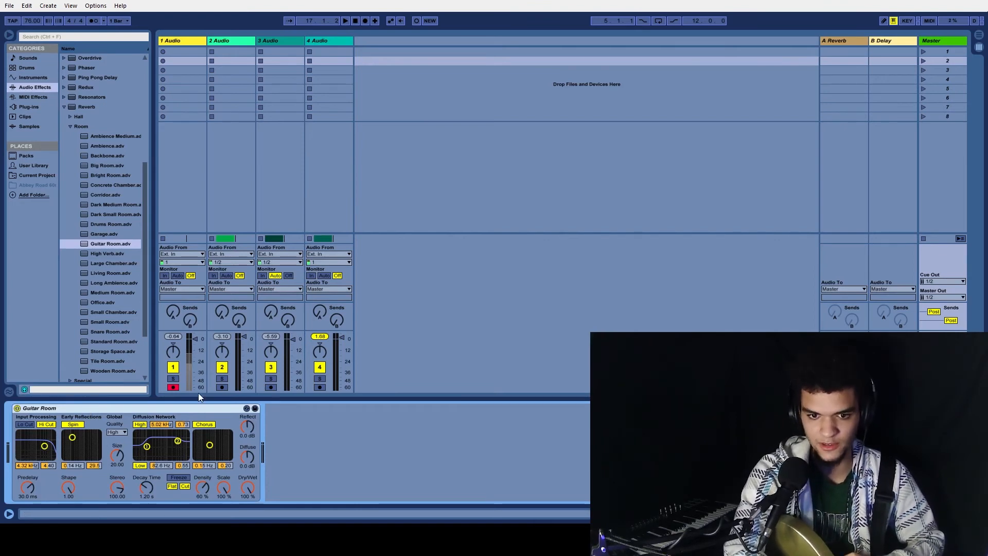
left_click(891, 40)
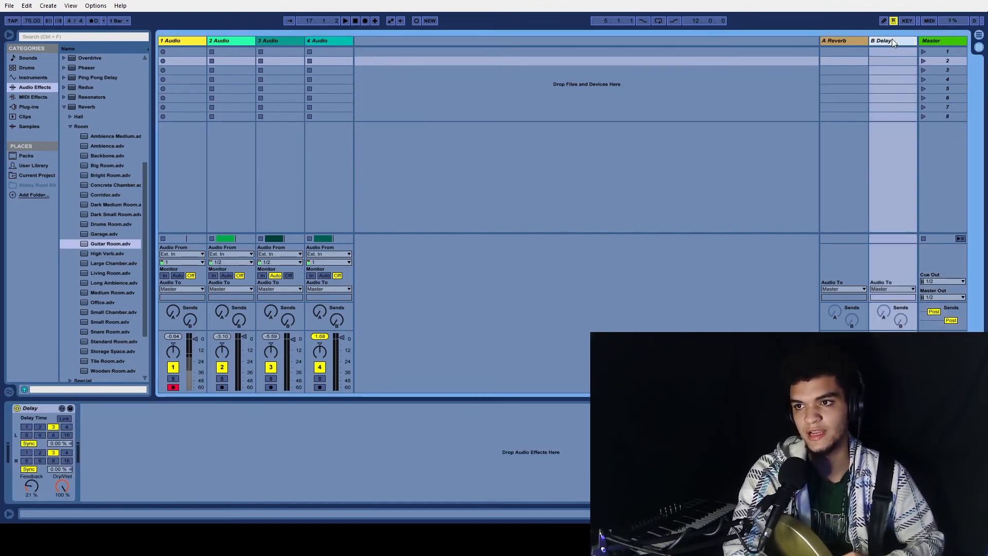
left_click(922, 39)
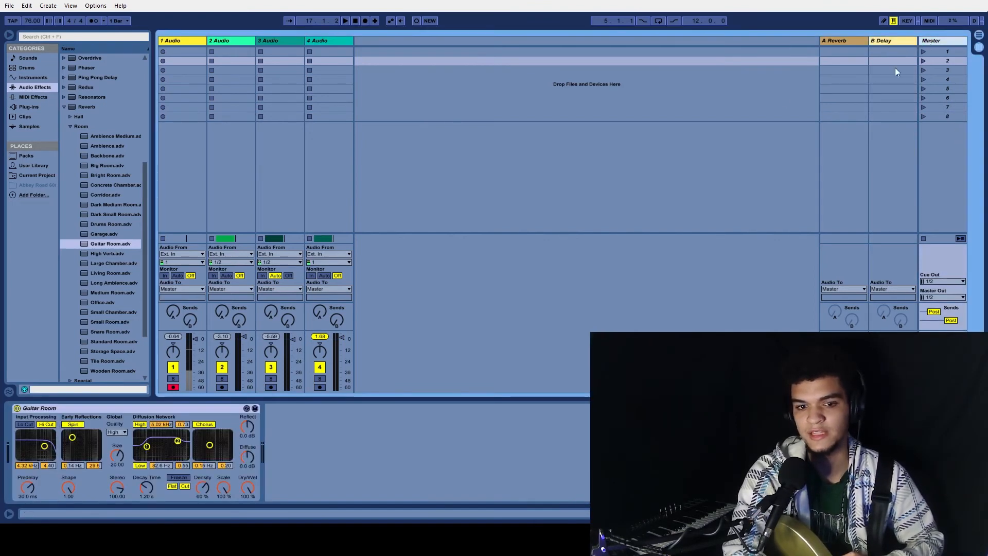
Step: Audition the Master reverb by playing from bar 1 and across bar 5, and stop playback in Session View
left_click(345, 20)
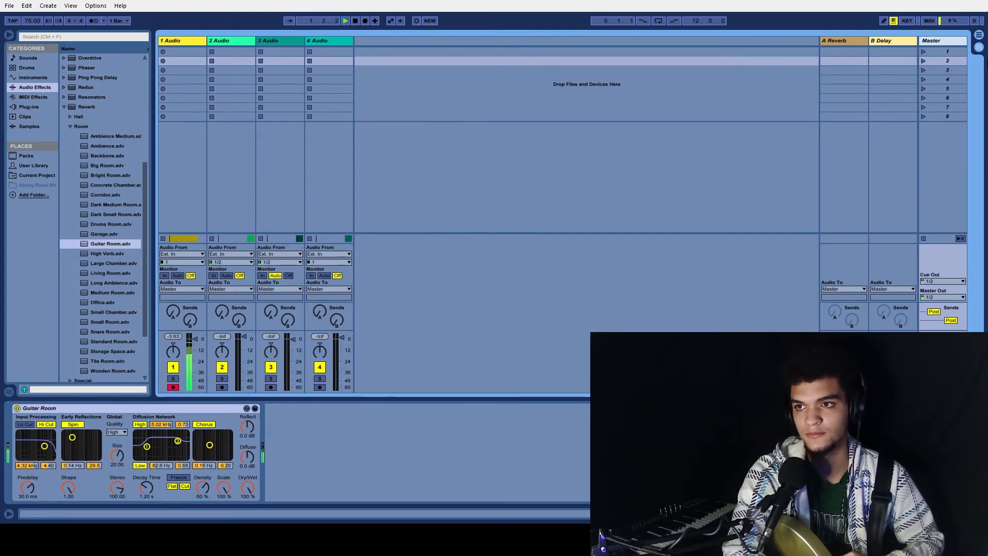
left_click(979, 35)
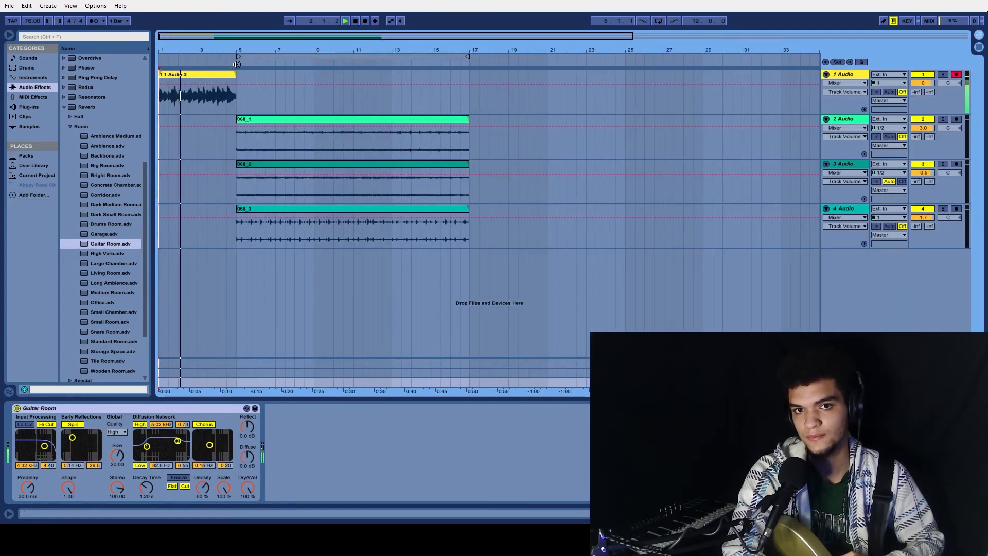
left_click(236, 64)
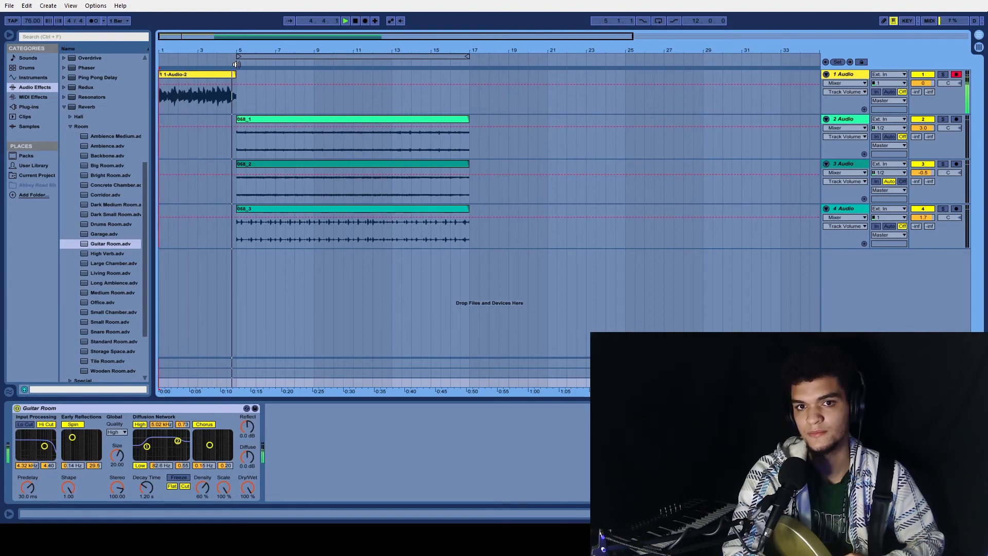
left_click(979, 35)
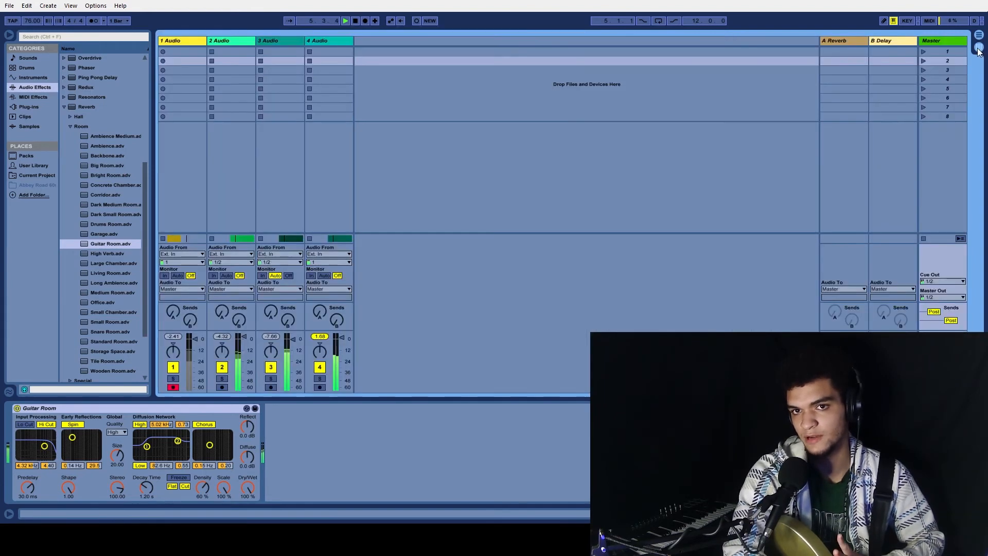
left_click(355, 20)
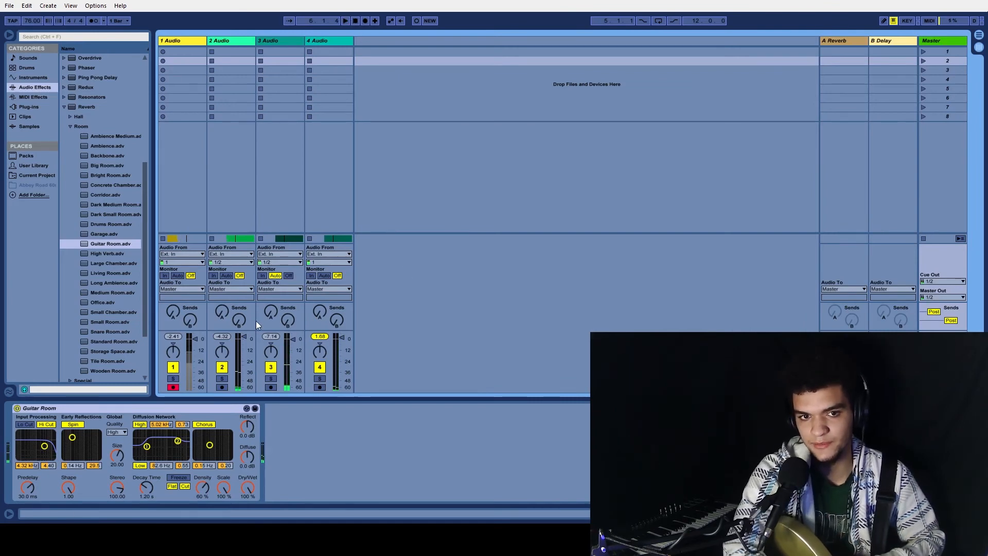
Step: Lower Guitar Room's Dry/Wet to 46 %, audition it from about bar 5, try 0 %, and settle on 30 % before stopping playback
left_click(246, 497)
left_click_drag(246, 497, 246, 525)
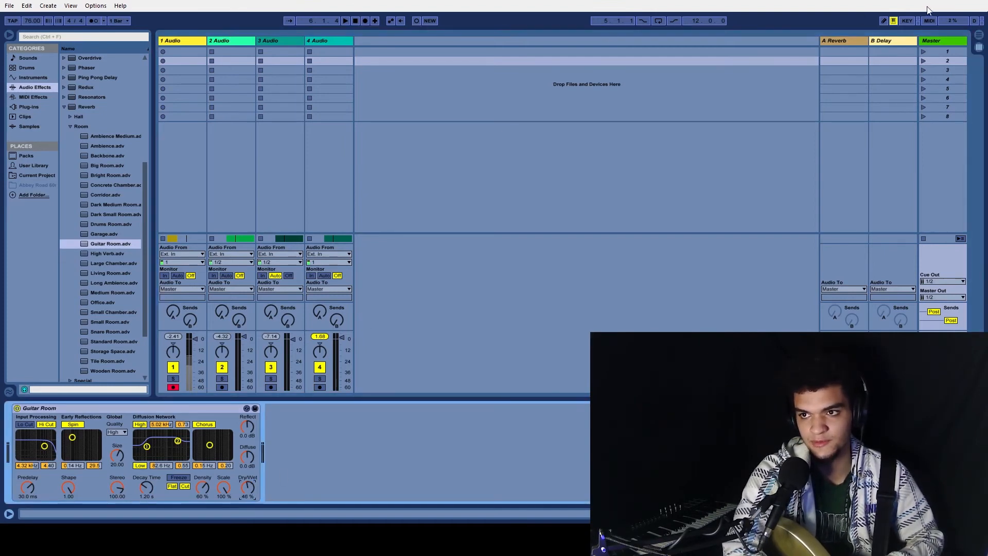
left_click(979, 35)
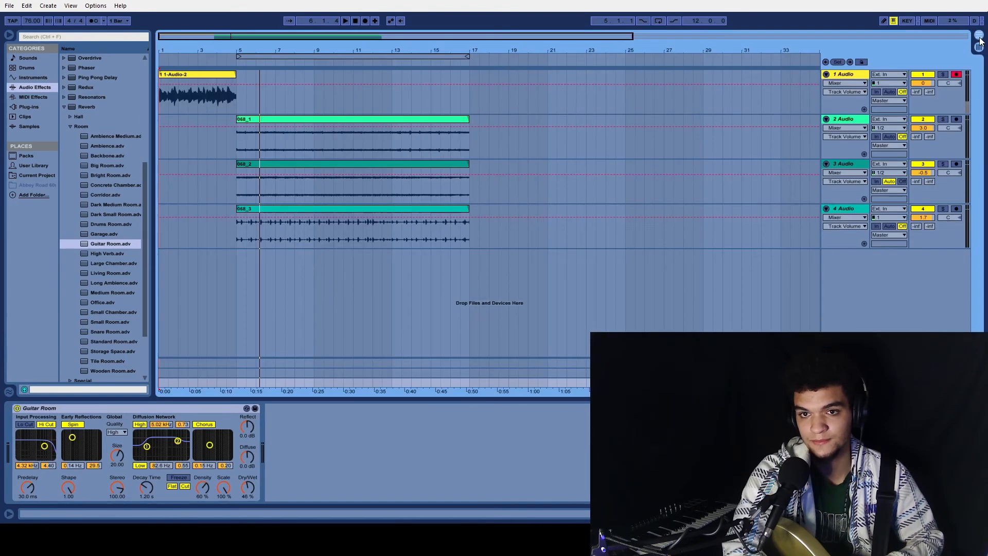
left_click(251, 68)
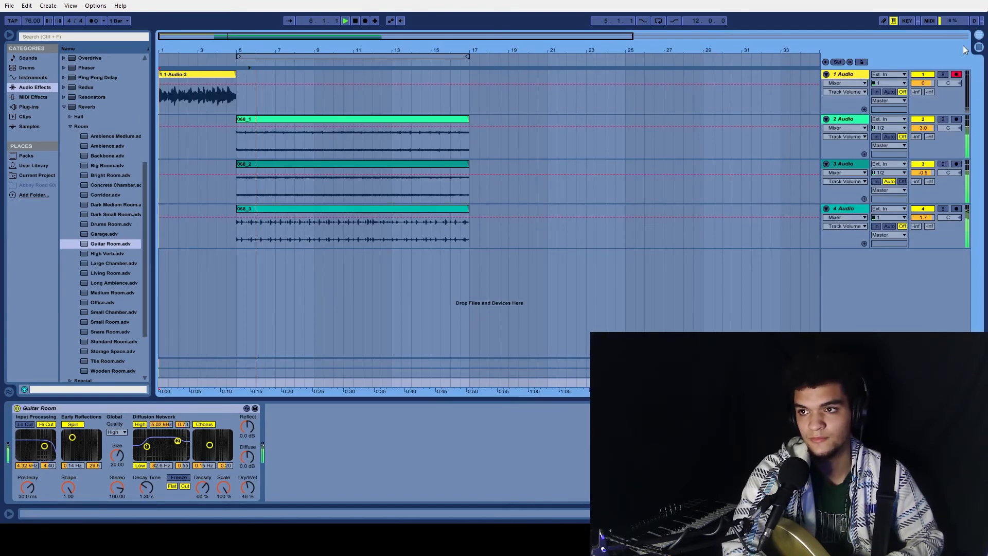
left_click(979, 48)
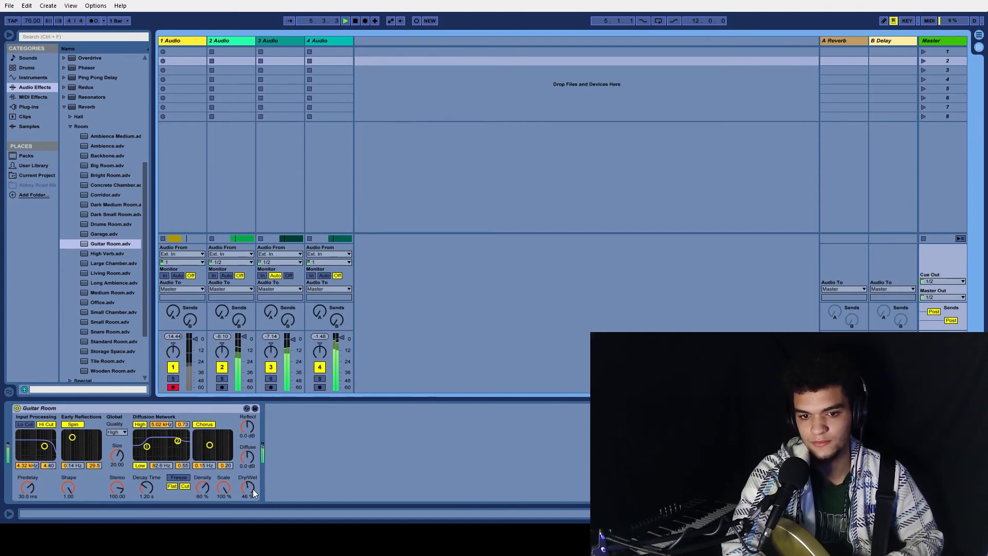
left_click_drag(251, 488, 252, 512)
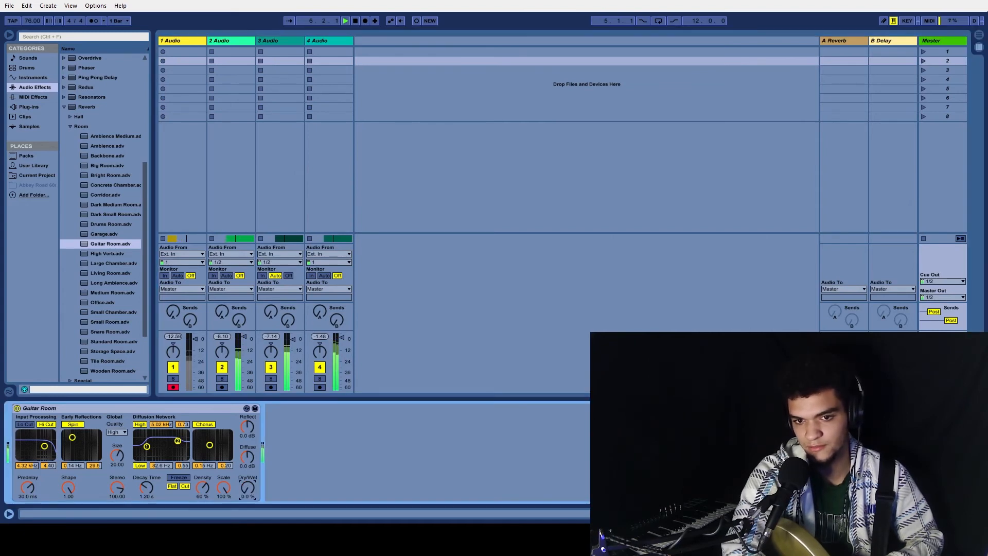
mouse_move(251, 488)
left_mouse_down()
mouse_move(251, 469)
mouse_move(251, 500)
left_mouse_up()
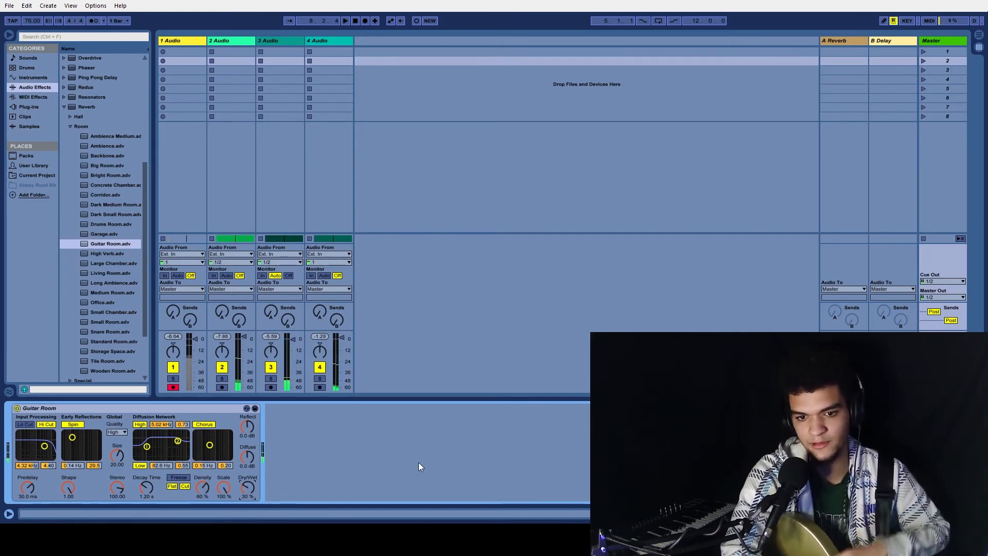
left_click(406, 469)
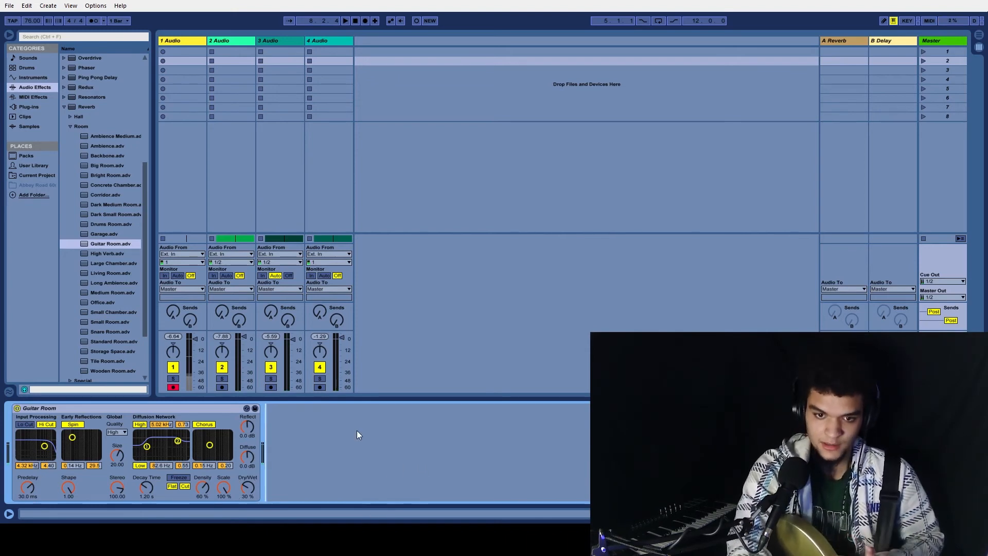
left_click(410, 363)
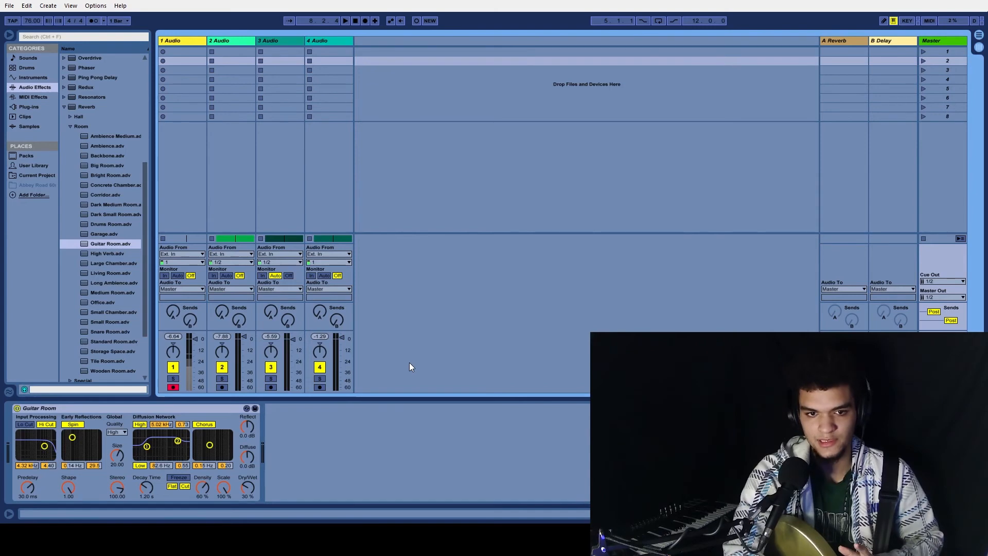
Step: Review the devices of 1 Audio and 2 Audio, play the arrangement from bar 5, and stop playback at bar 1
left_click(185, 41)
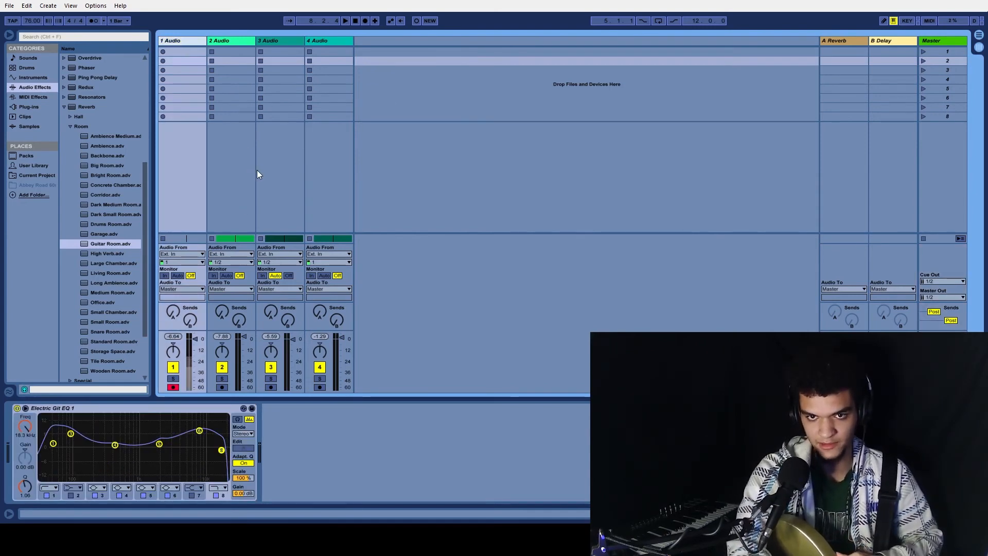
left_click(978, 35)
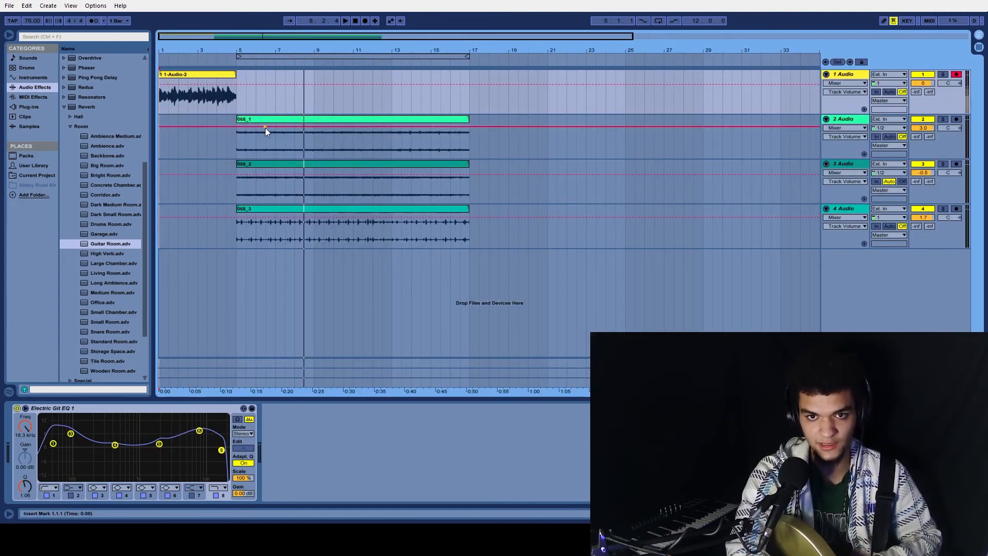
left_click(304, 121)
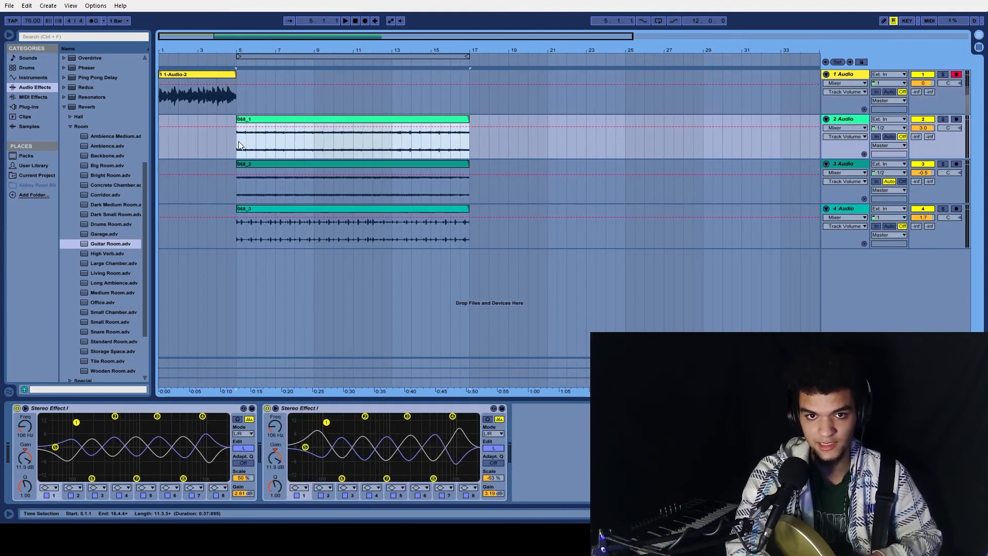
left_click(219, 62)
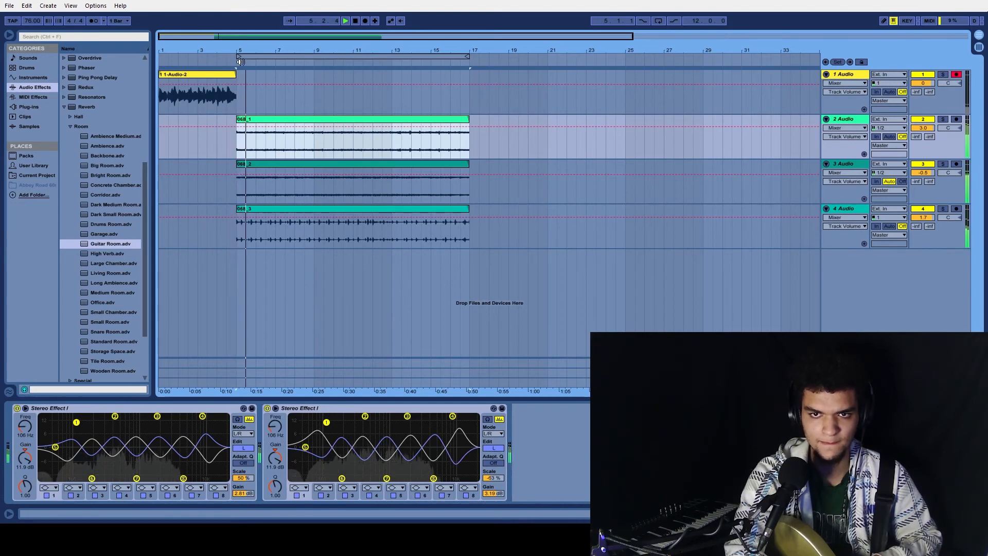
left_click(354, 22)
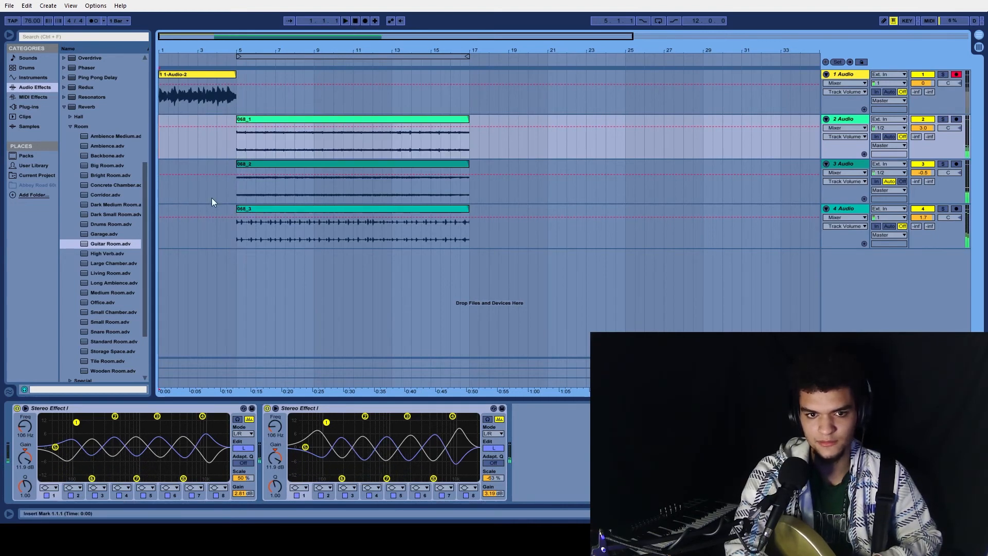
Step: Add the Guitar Room reverb after the EQ on 1 Audio, set its Dry/Wet to 44 %, and audition from bar 5
left_click(211, 76)
left_click_drag(116, 249, 211, 352)
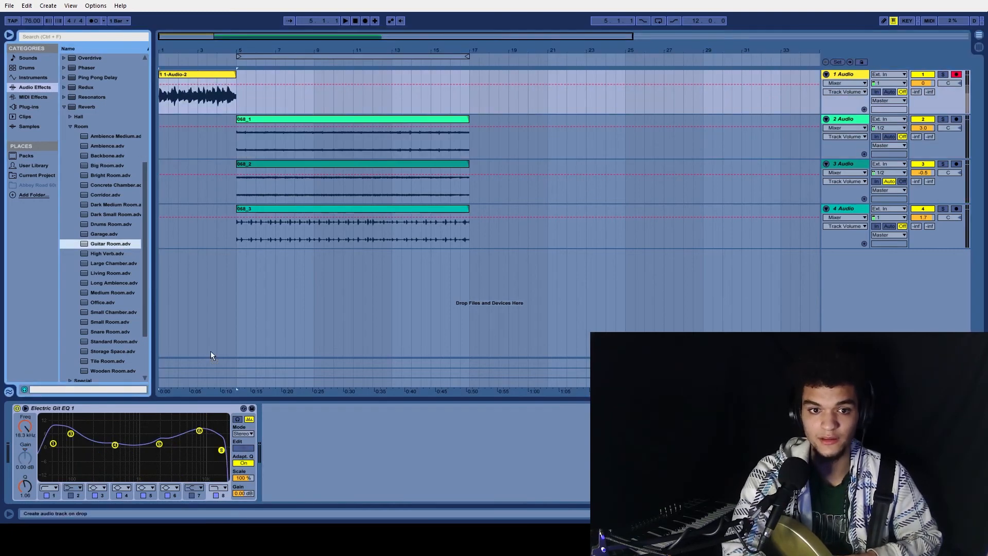
left_click_drag(270, 454, 271, 454)
left_click_drag(492, 483, 493, 514)
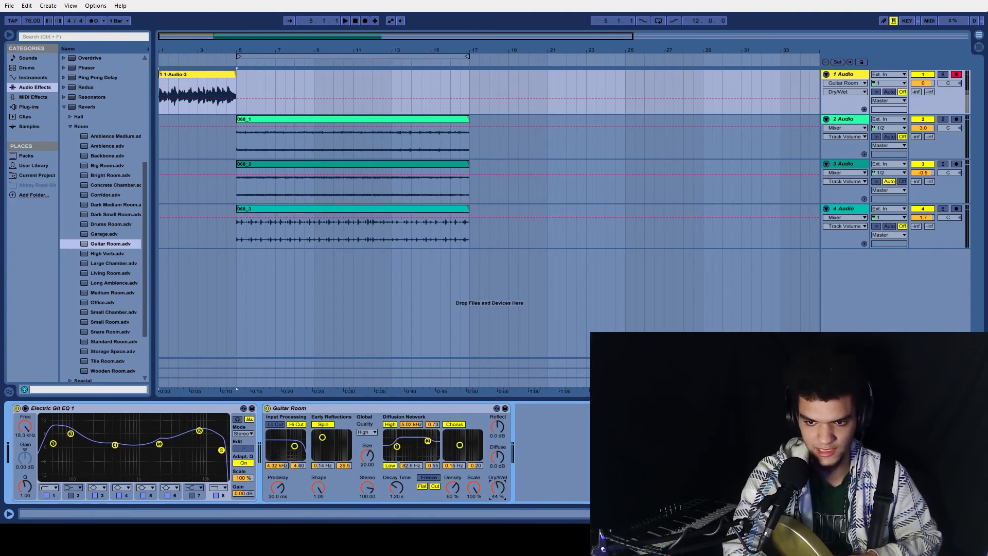
left_click(346, 21)
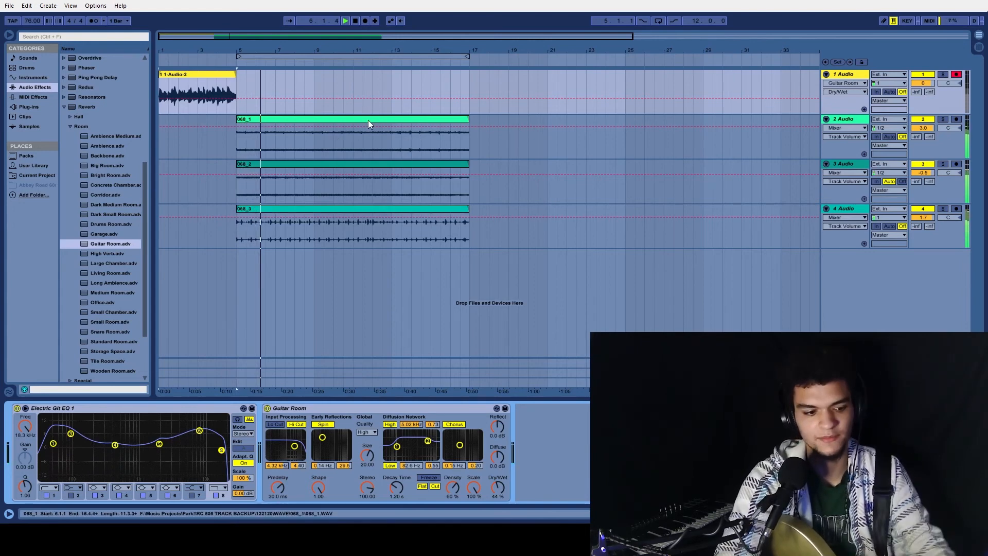
key("space")
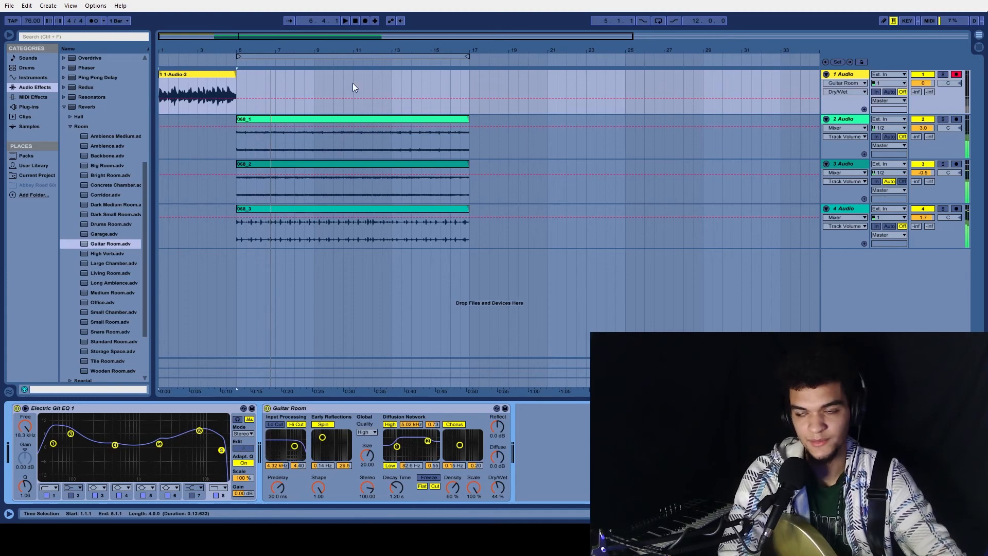
Step: Duplicate the 1 Audio track with its clip and devices, and select the clip on the duplicate
left_click(850, 76)
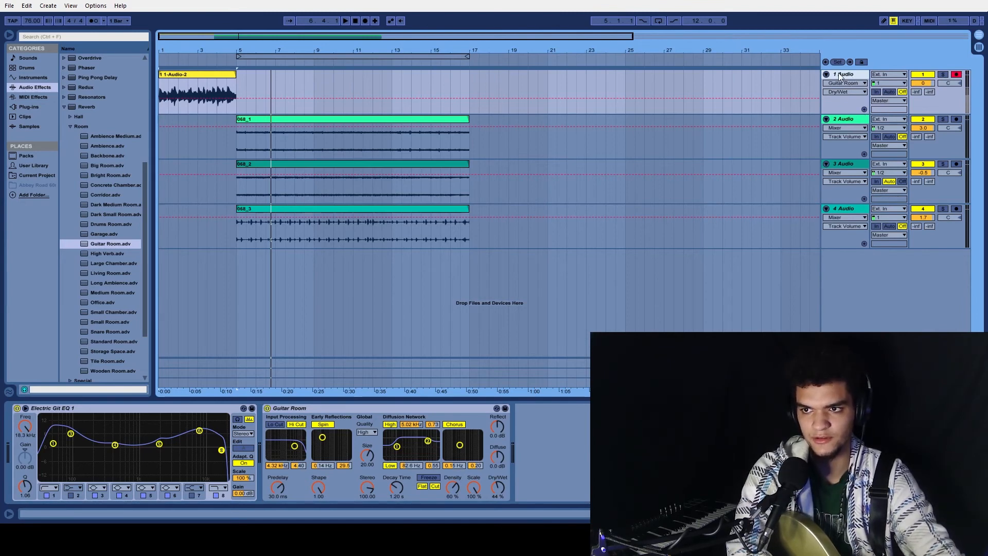
key("ctrl+d")
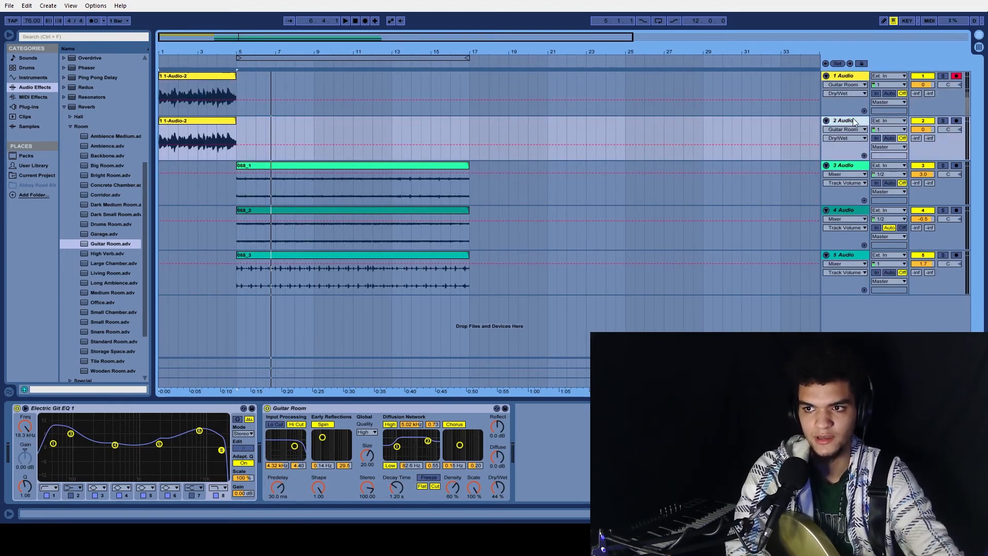
left_click(563, 458)
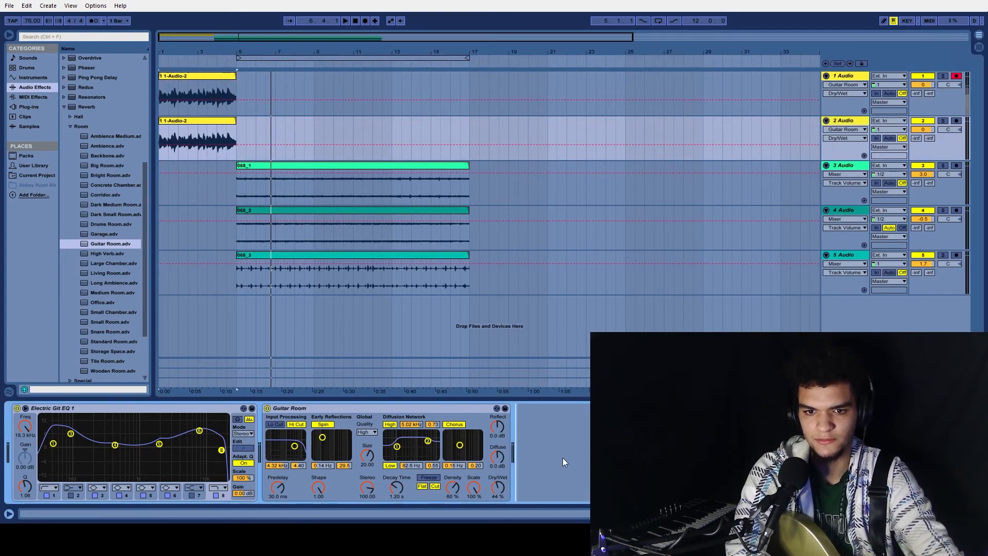
left_click(209, 122)
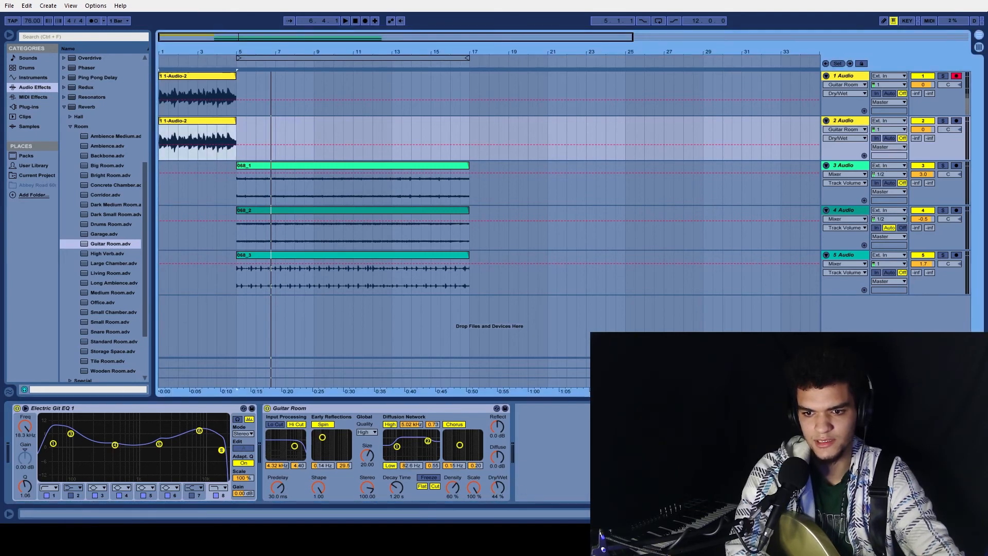
Step: Set the duplicate track's Guitar Room Dry/Wet to 11 % and its volume to -6.0 dB, and audition it from bar 1
left_click_drag(497, 488, 497, 509)
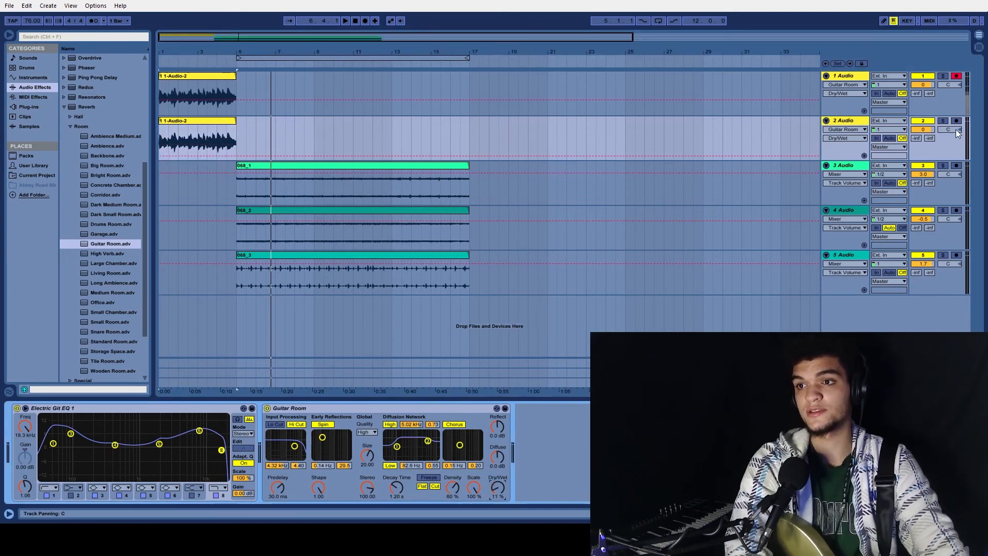
left_click_drag(929, 130, 929, 140)
key("space")
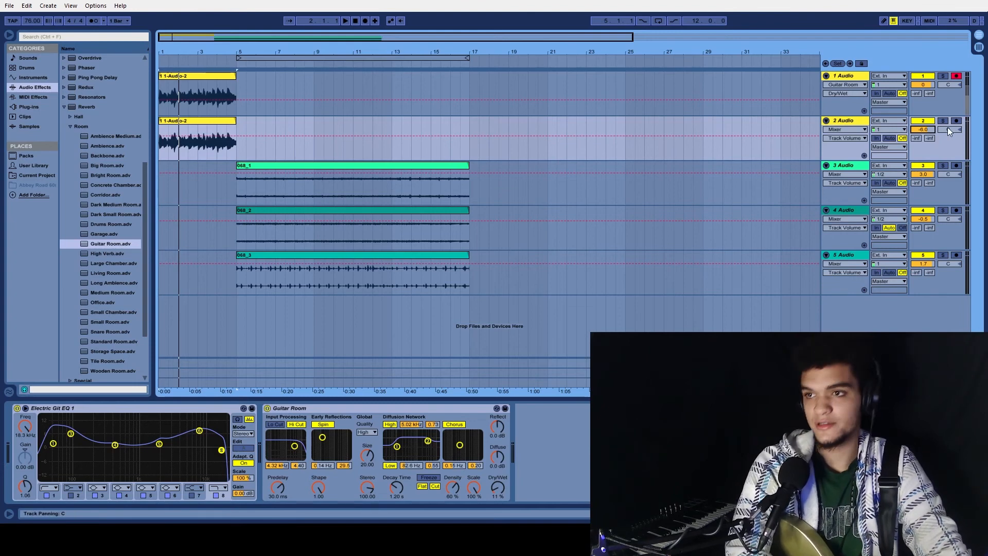
Step: Audition 1 Audio panned to the left with 2 Audio muted, restoring the centre pan and unmuting 2 Audio
left_click(950, 89)
left_click_drag(953, 86, 953, 110)
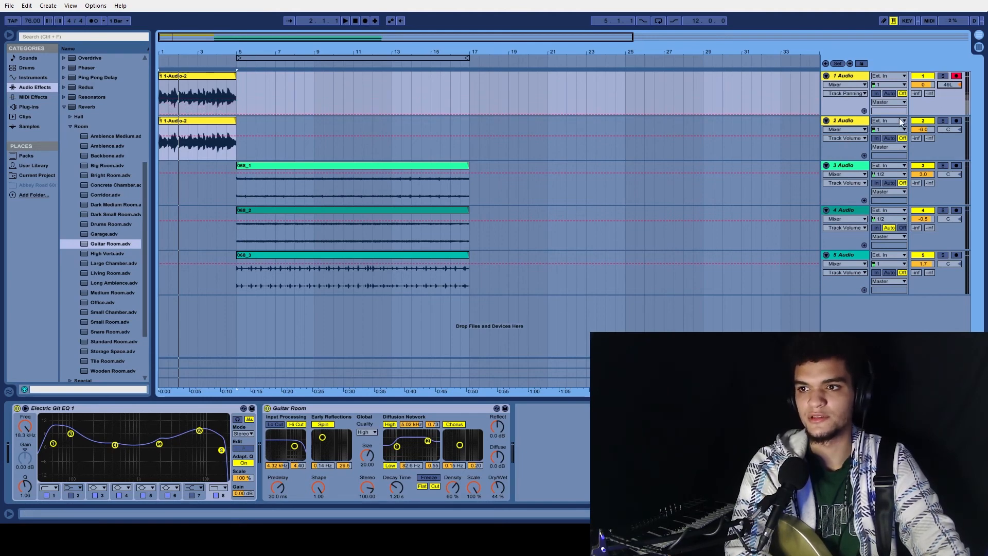
left_click(921, 121)
key("space")
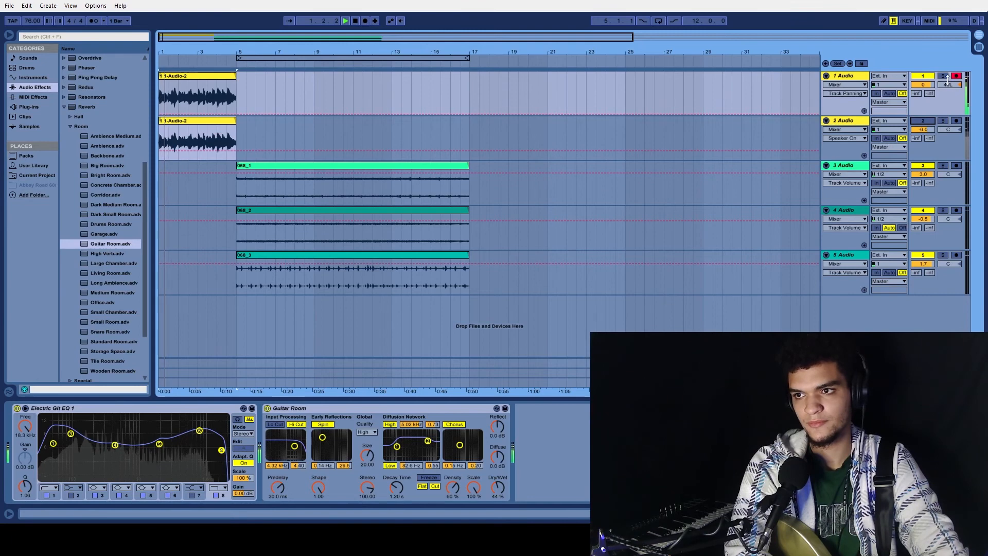
mouse_move(943, 85)
left_mouse_down()
mouse_move(942, 34)
mouse_move(943, 85)
left_mouse_up()
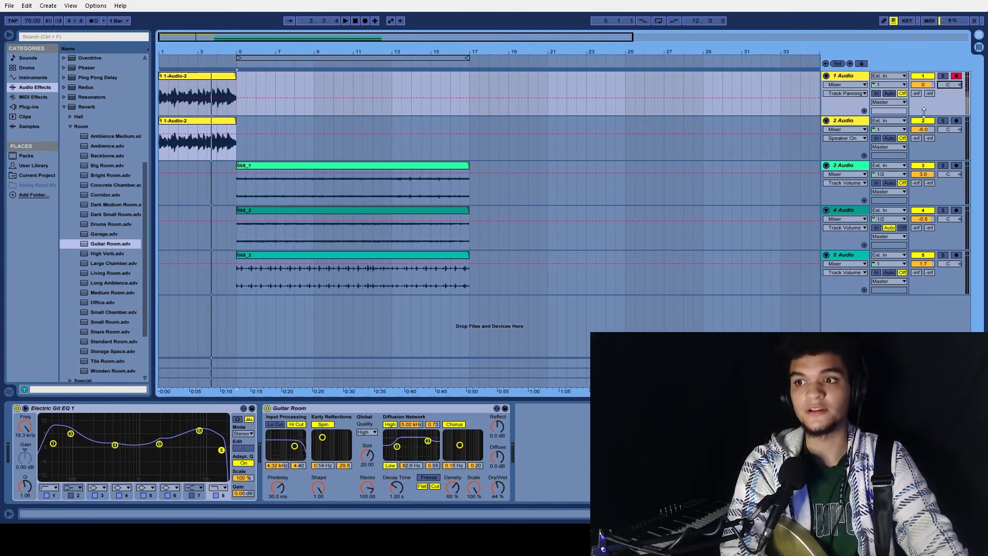
Step: Pan 2 Audio to 37R, play from bar 1, and push the panning to 50R during playback
left_click_drag(950, 135, 950, 117)
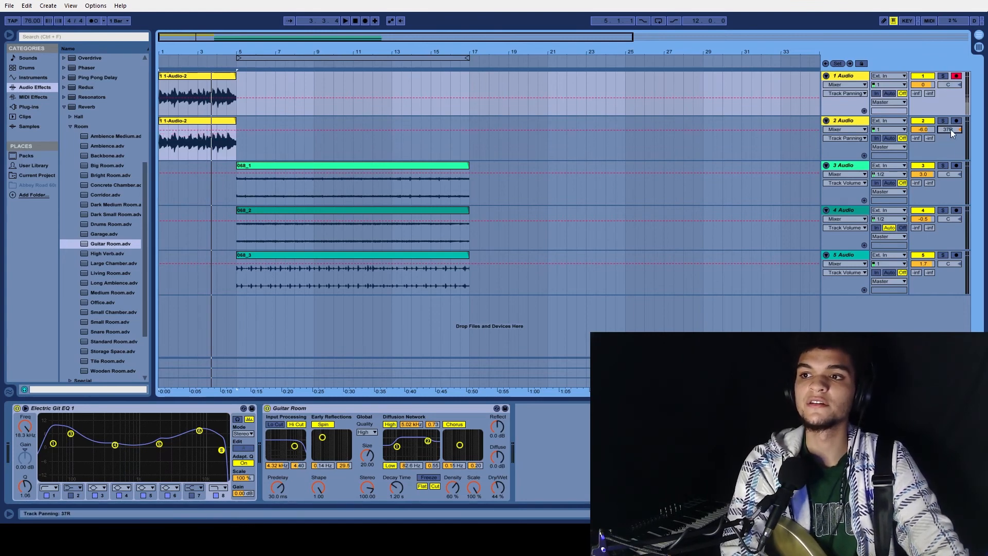
key("space")
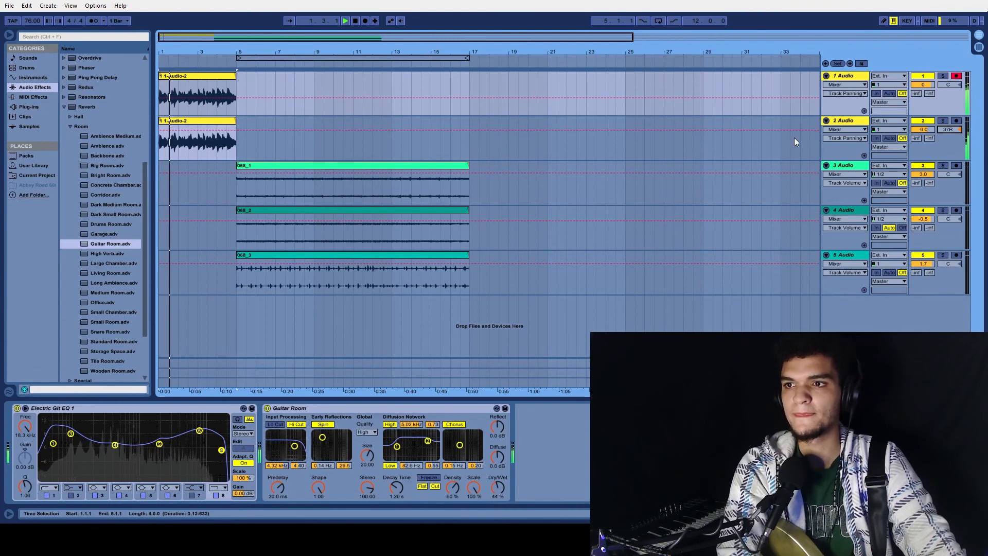
mouse_move(950, 129)
left_mouse_down()
mouse_move(950, 175)
mouse_move(950, 122)
left_mouse_up()
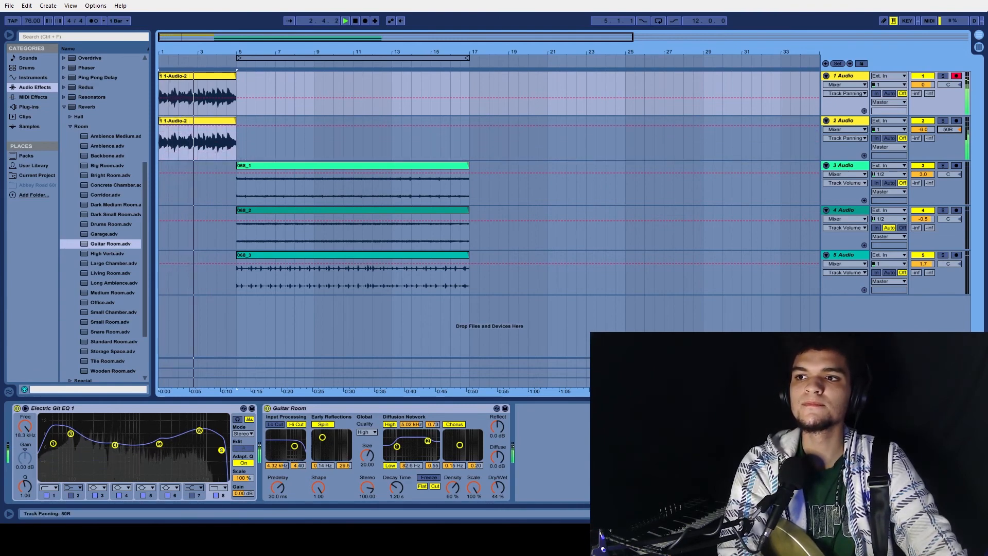
left_click(191, 139)
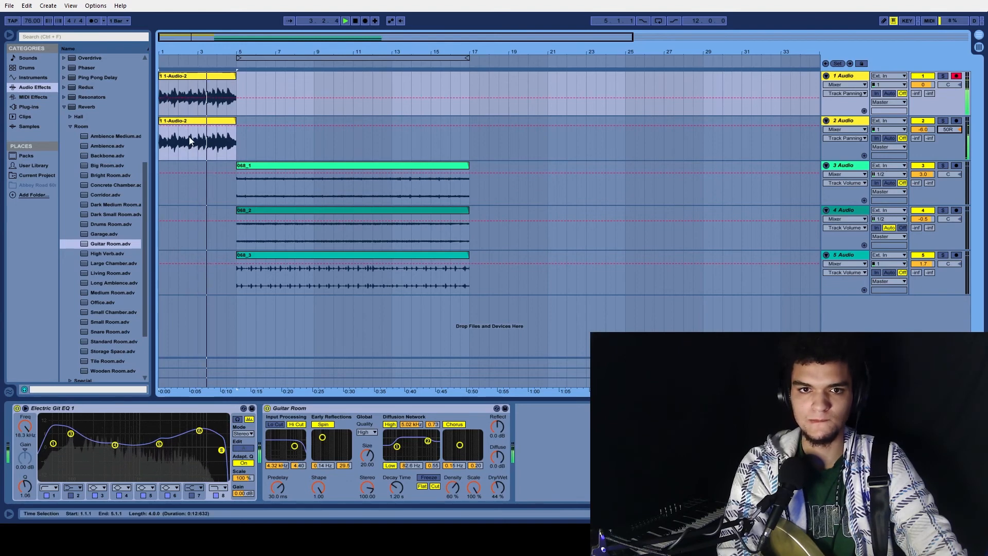
Step: Stop playback, lower Guitar Room's Dry/Wet on 2 Audio to 0 %, and replay the doubled part from bar 1
left_click(224, 121)
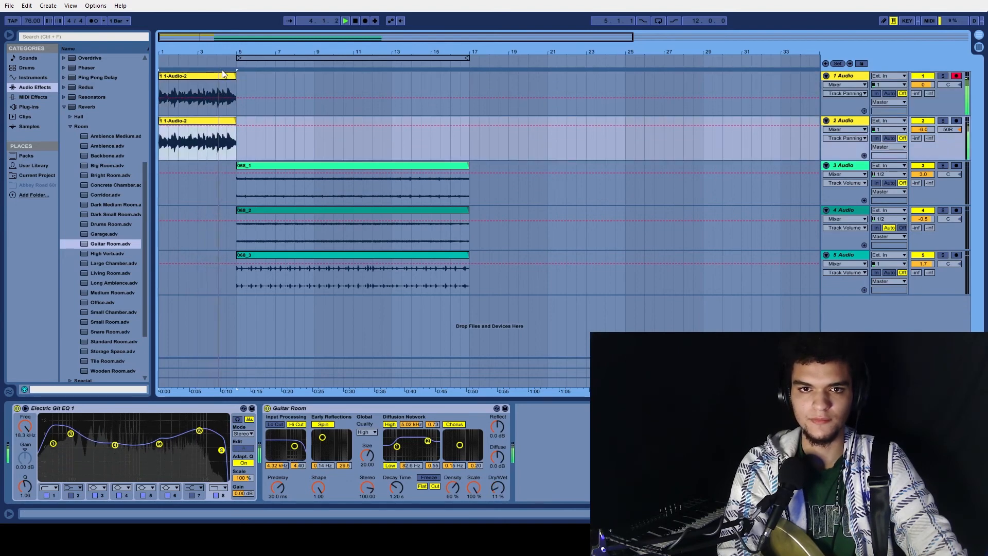
left_click(218, 76)
key("space")
left_click(216, 121)
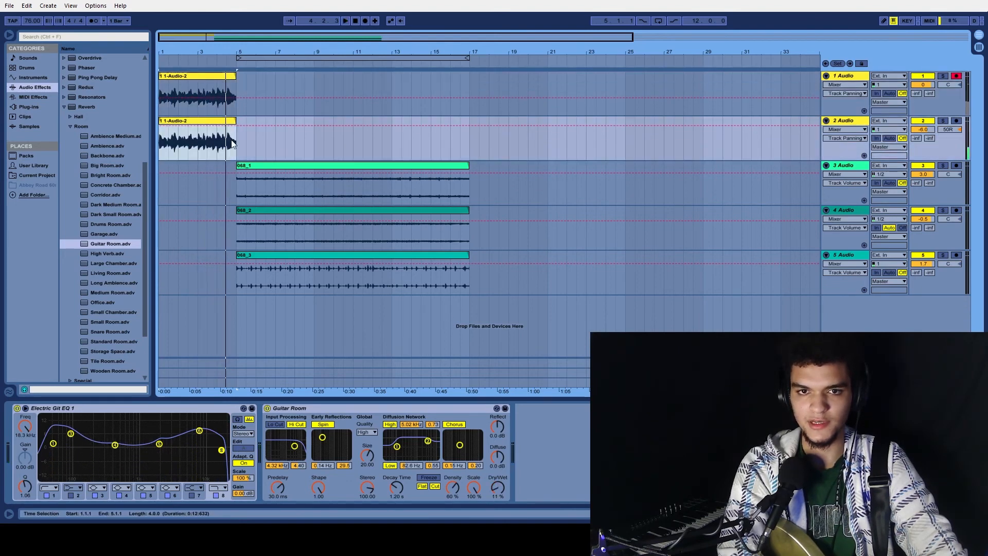
left_click_drag(499, 488, 499, 507)
key("space")
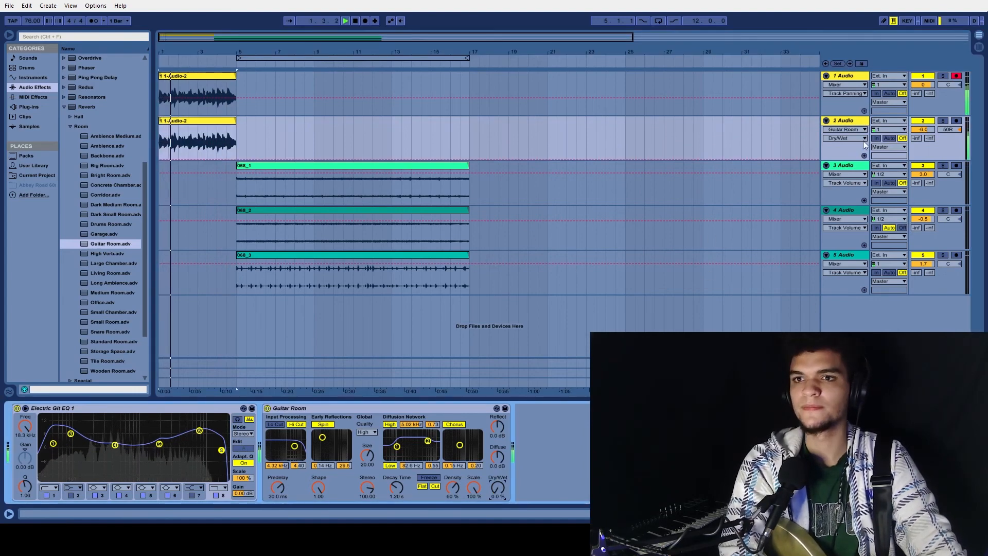
Step: Try offsetting the 2 Audio clip slightly later than the 1 Audio clip, and move it back to 1.1.1
left_click_drag(633, 38, 115, 39)
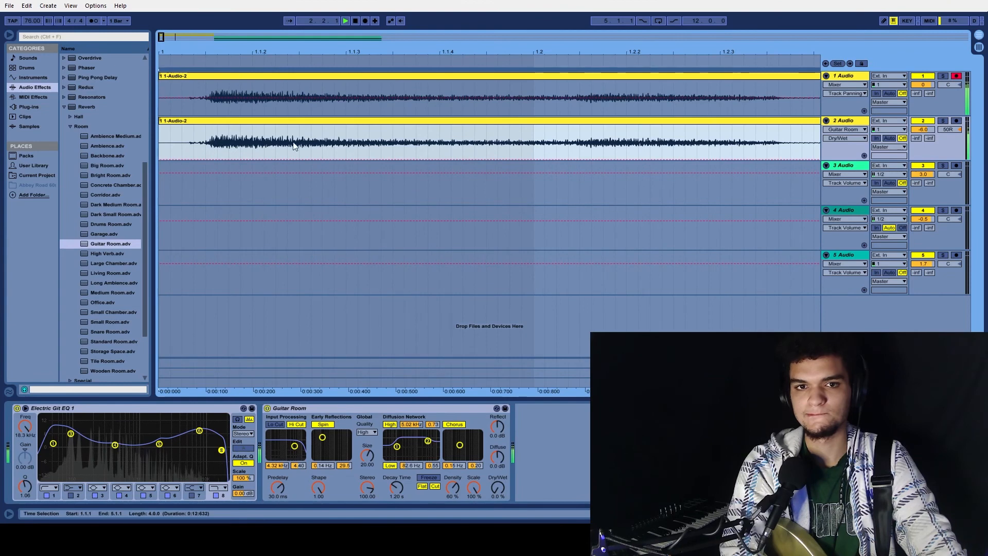
left_click_drag(288, 119, 292, 119)
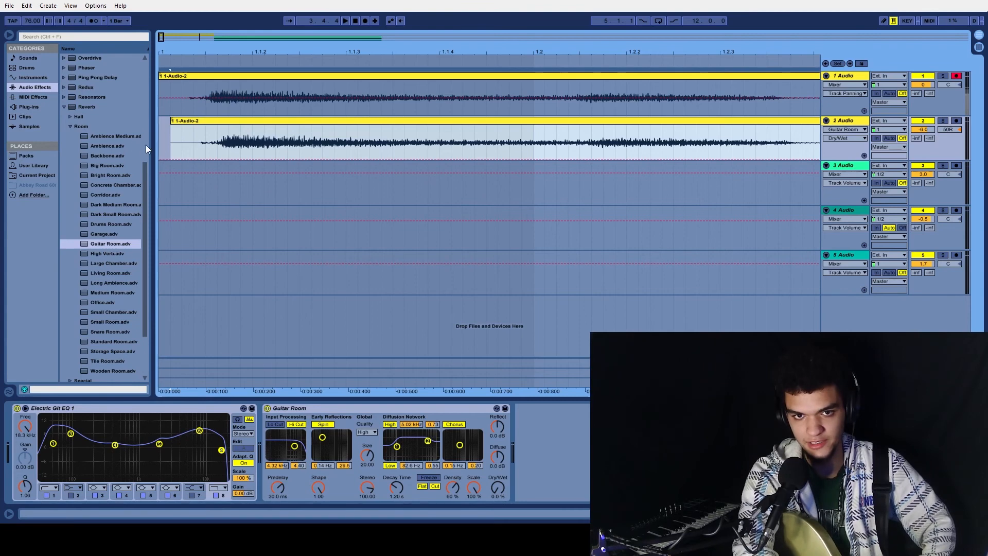
left_click(162, 150)
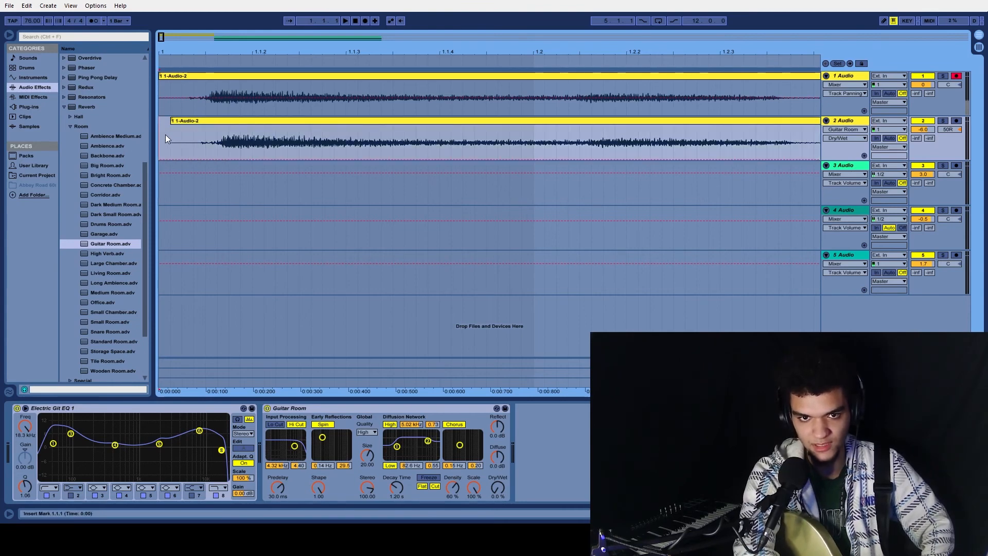
left_click(224, 121)
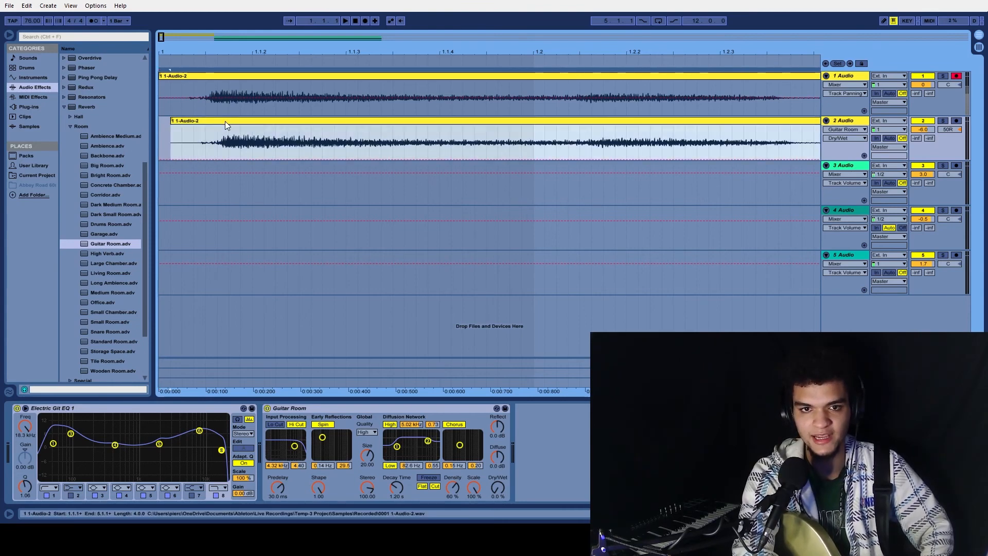
left_click_drag(224, 121, 183, 132)
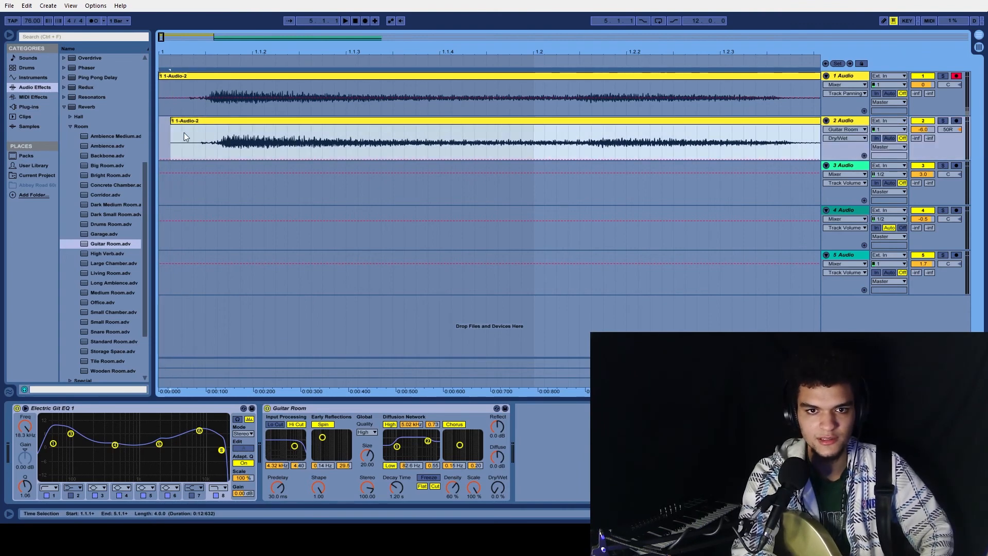
left_click(232, 122)
left_click_drag(230, 121, 218, 124)
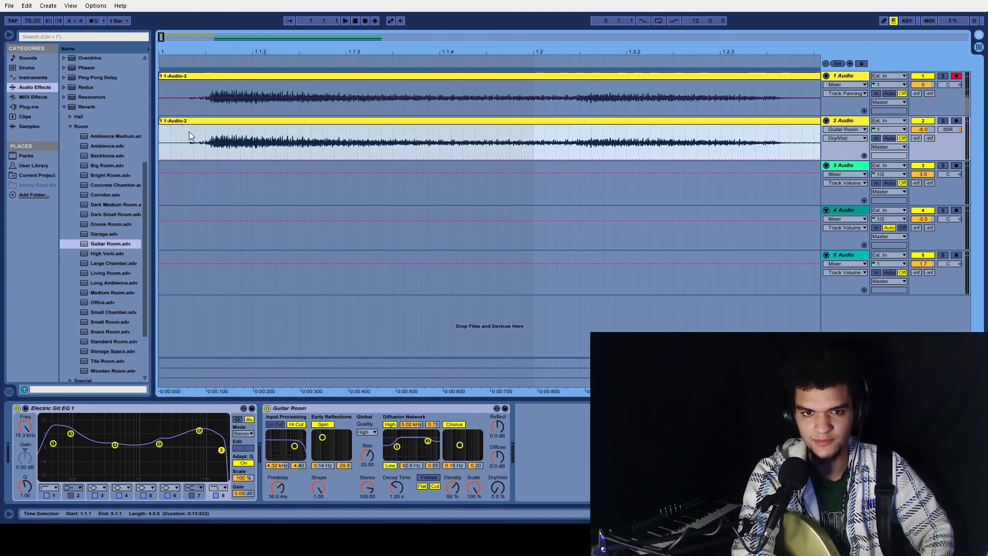
Step: Trim the silence before the first note from both 1 1-Audio-2 clips and move them together to start at 1.1.1
left_click(174, 75)
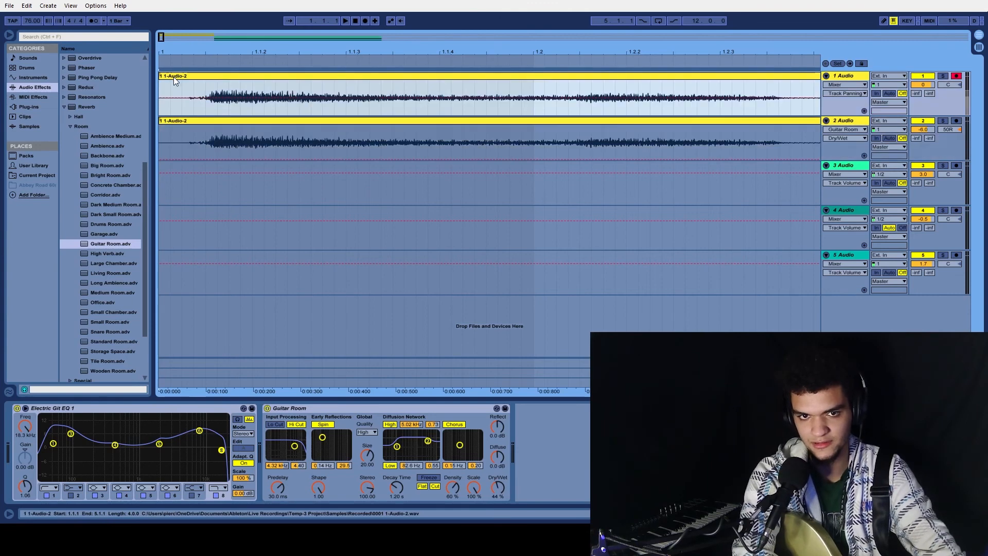
left_click(184, 127, "shift")
left_click_drag(163, 77, 179, 79)
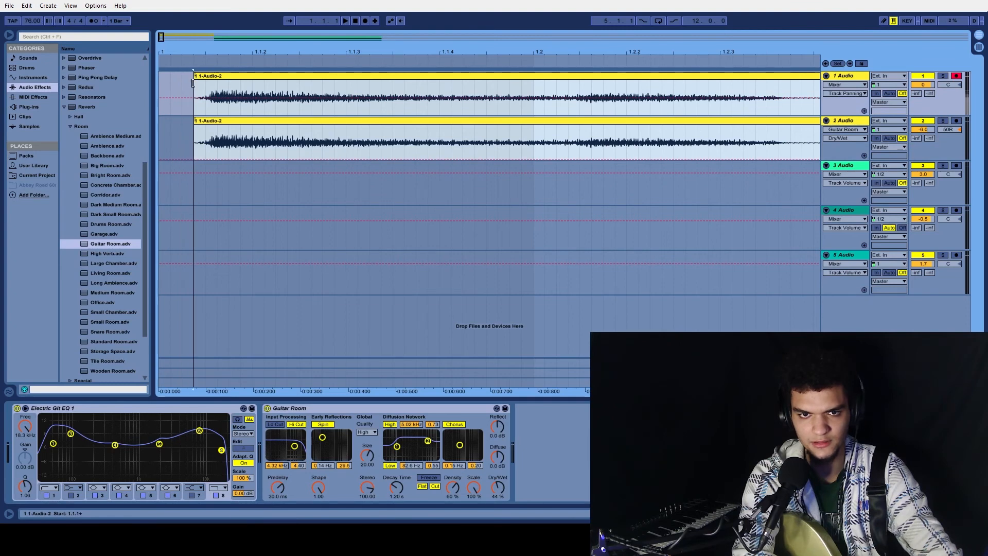
left_click_drag(182, 83, 194, 82)
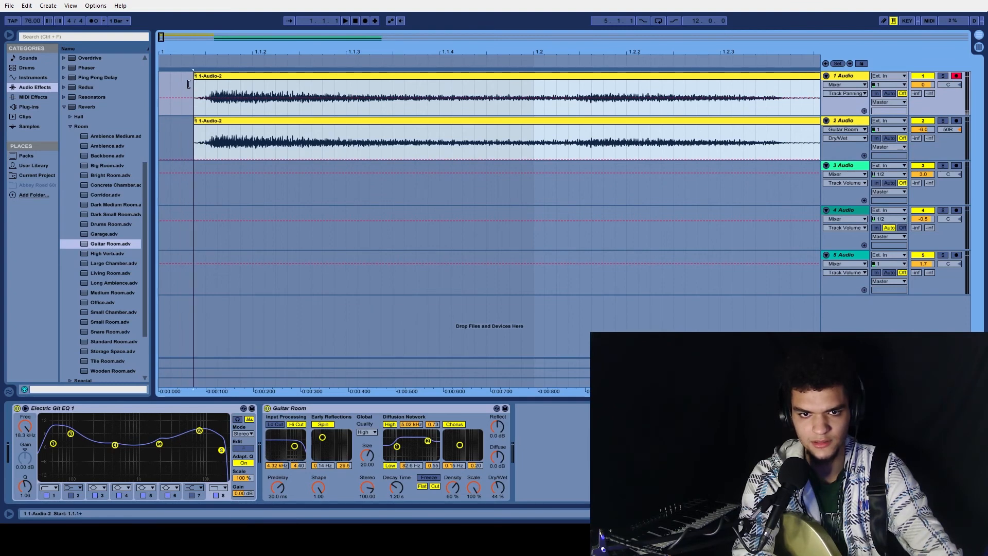
left_click(176, 59)
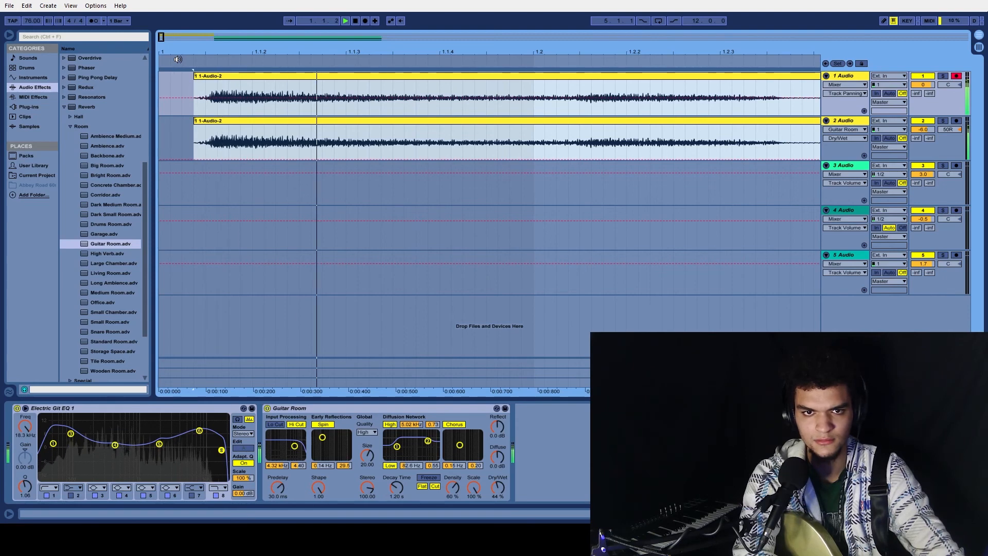
key("space")
left_click_drag(267, 75, 235, 78)
Step: Extend the ends of both 1 1-Audio-2 clips to 5.1.1 and audition the transition into the loops
left_click(166, 42)
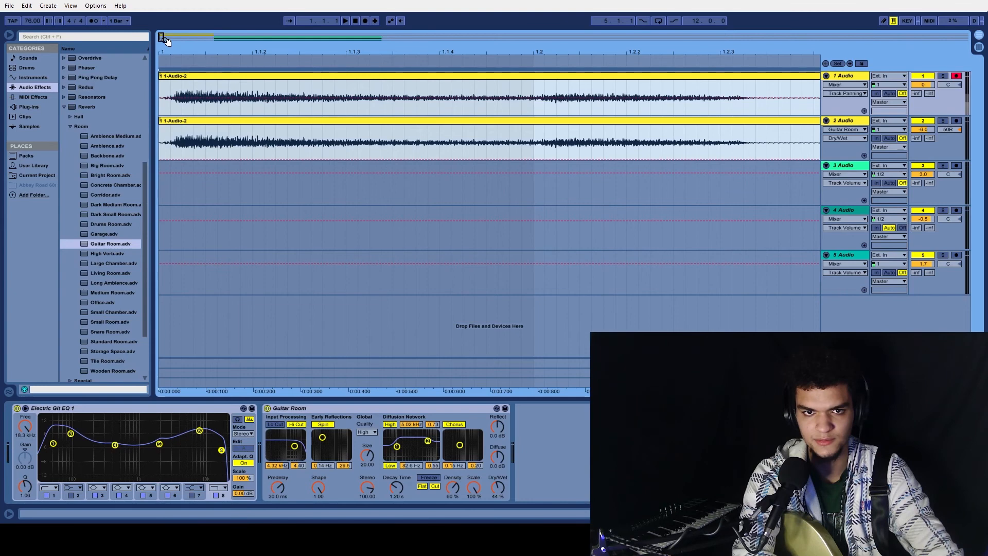
left_click_drag(161, 37, 403, 64)
left_click_drag(163, 42, 197, 55)
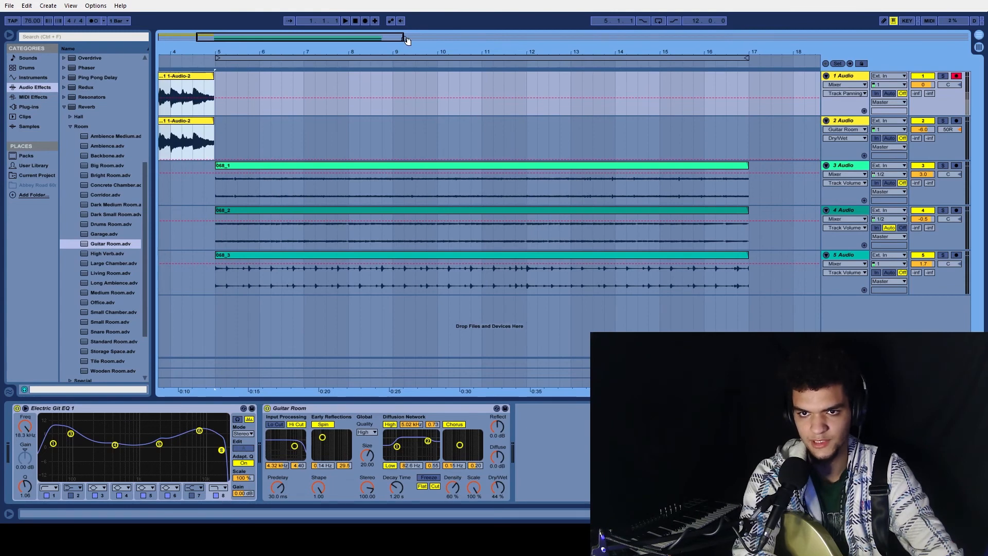
left_click_drag(404, 37, 205, 76)
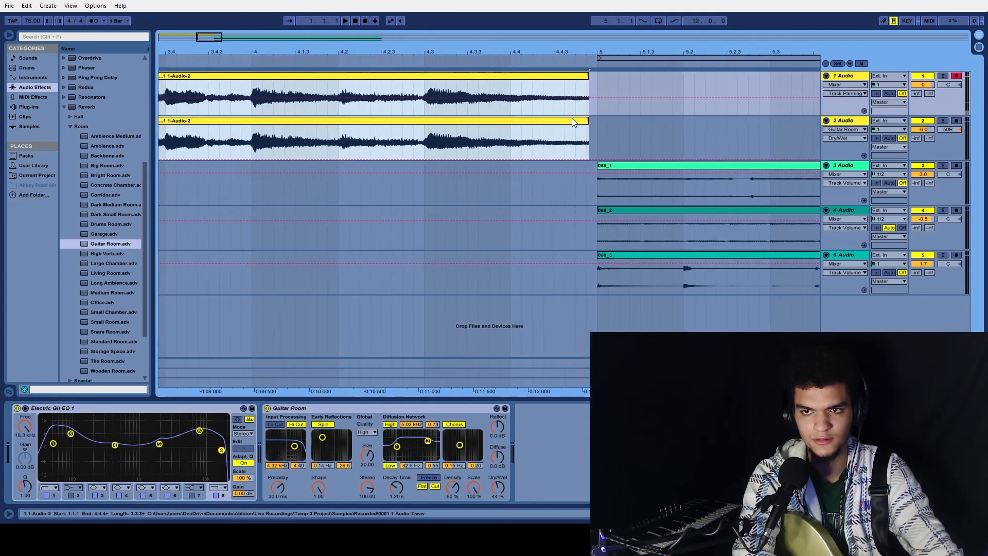
left_click_drag(591, 75, 595, 75)
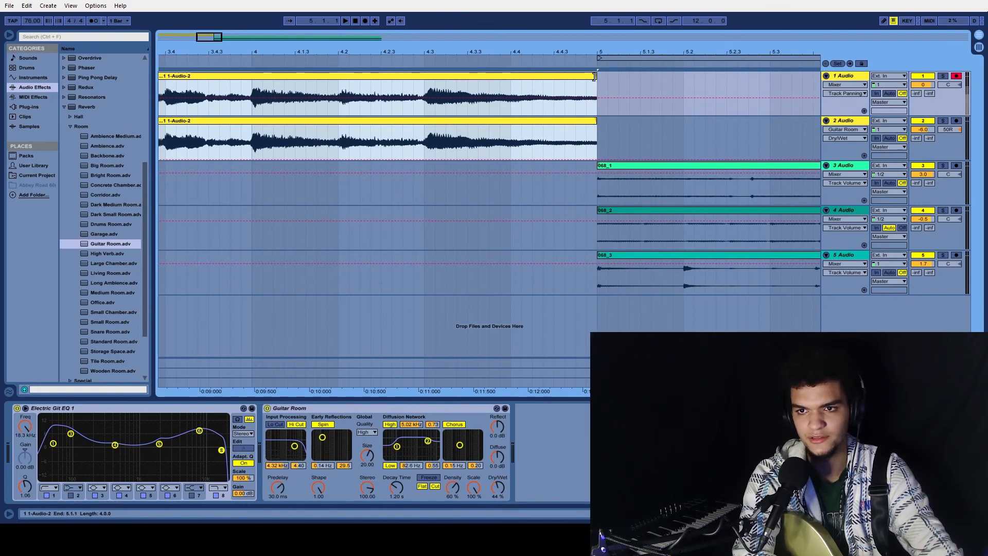
left_click(528, 60)
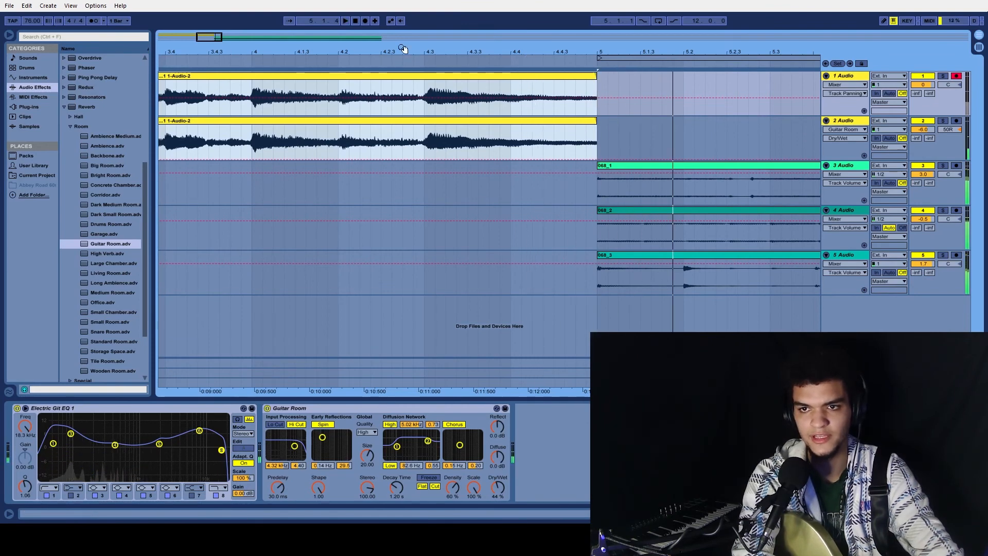
Step: Replay both 1 1-Audio-2 clips from bar 1, and audition the arrangement through the entry of the loops
left_click(354, 20)
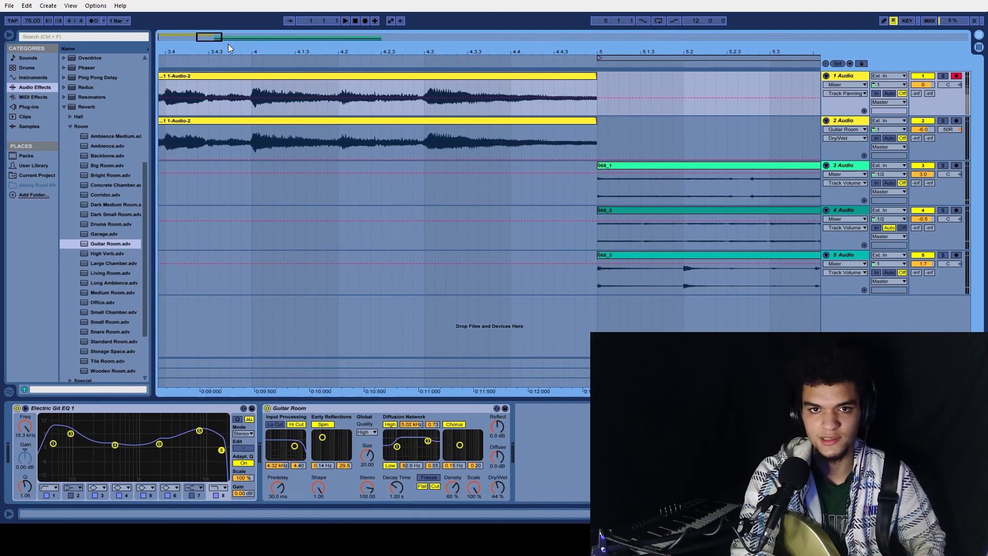
left_click_drag(198, 40, 85, 71)
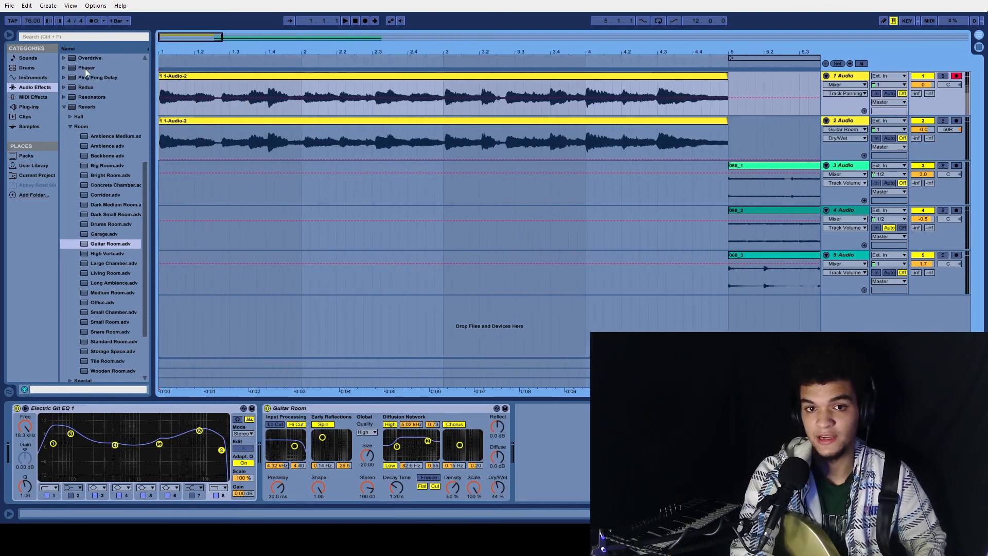
left_click(345, 21)
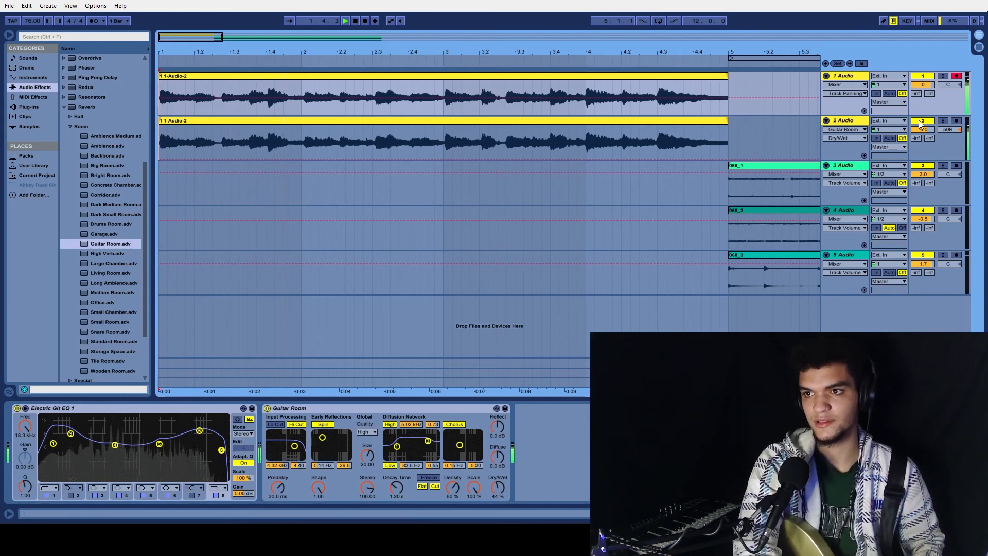
left_click(351, 20)
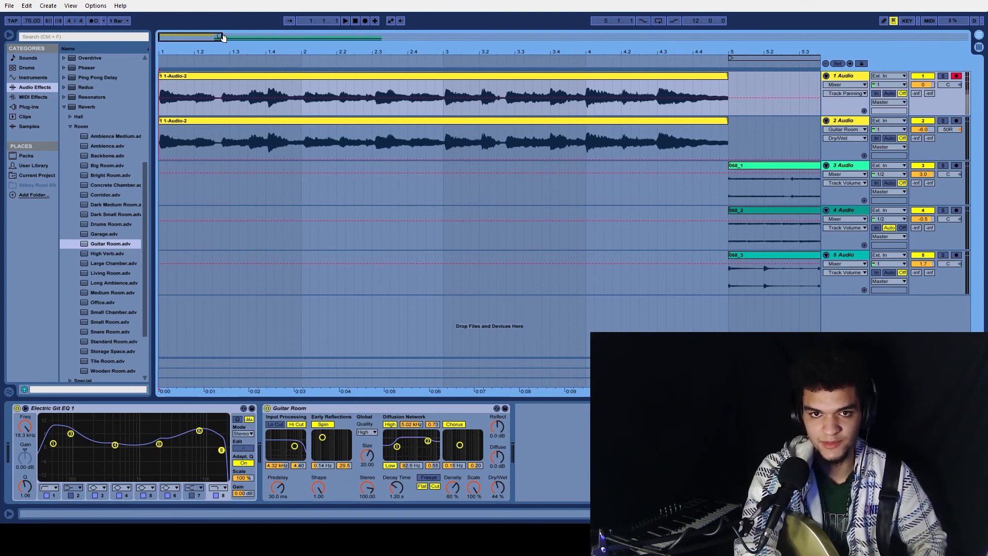
left_click_drag(220, 37, 553, 37)
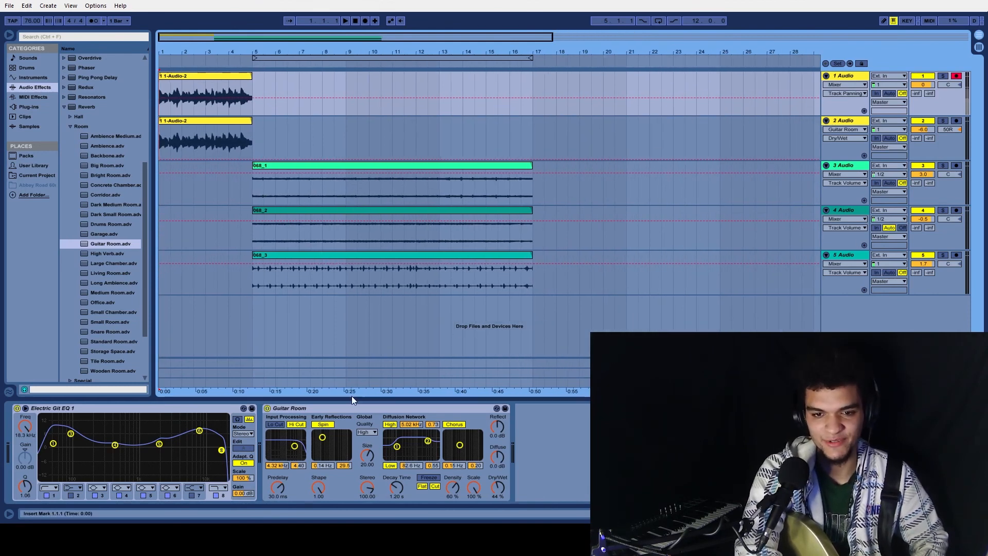
left_click(346, 21)
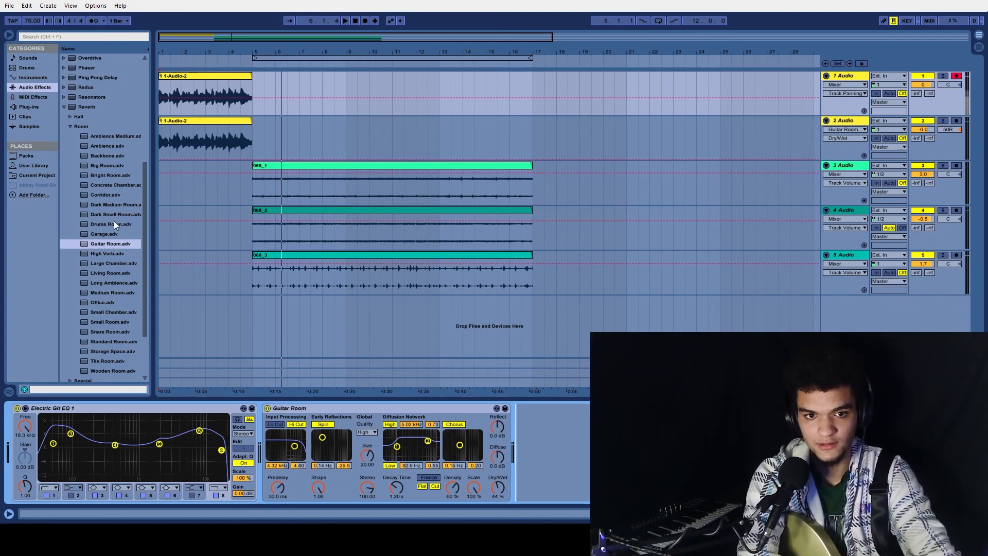
Step: Add the Concert Hall preset from the Hall reverbs to 1 Audio after Guitar Room, and audition the transition into the loops
left_click(112, 184)
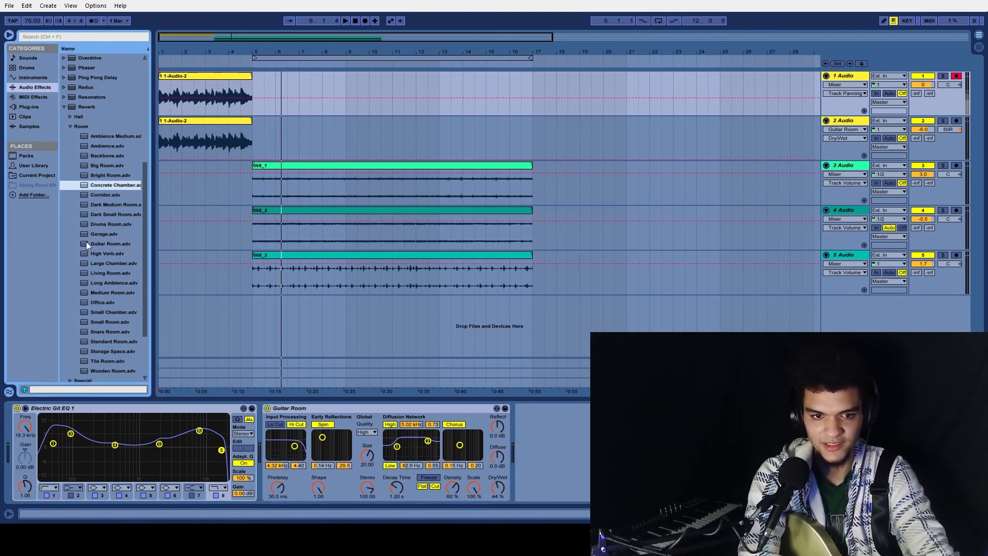
scroll(86, 242, "down", 3)
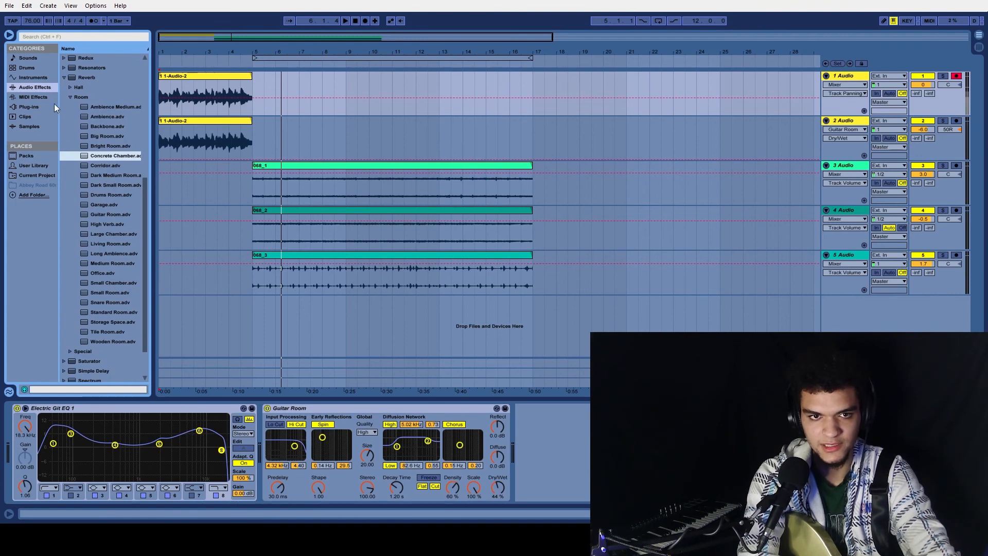
left_click(69, 99)
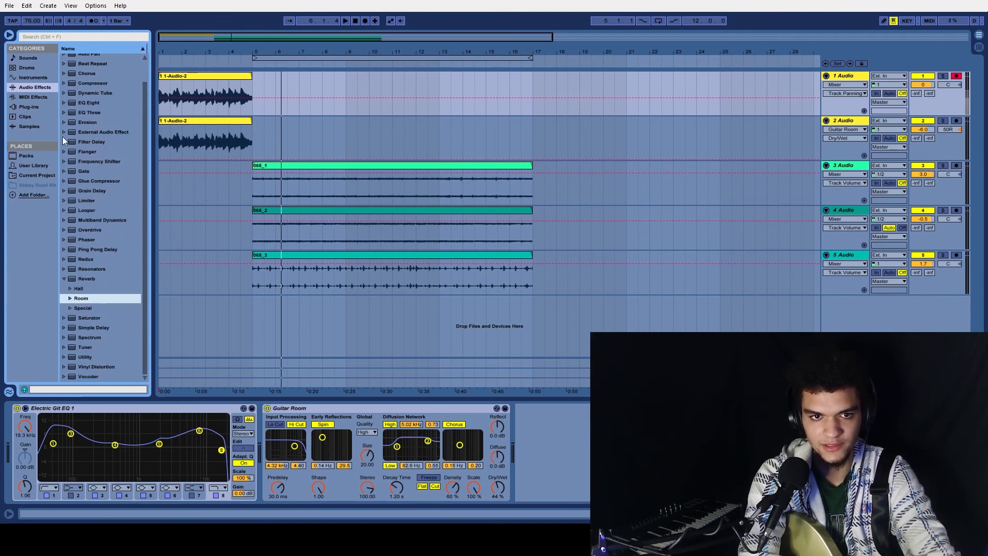
left_click(70, 288)
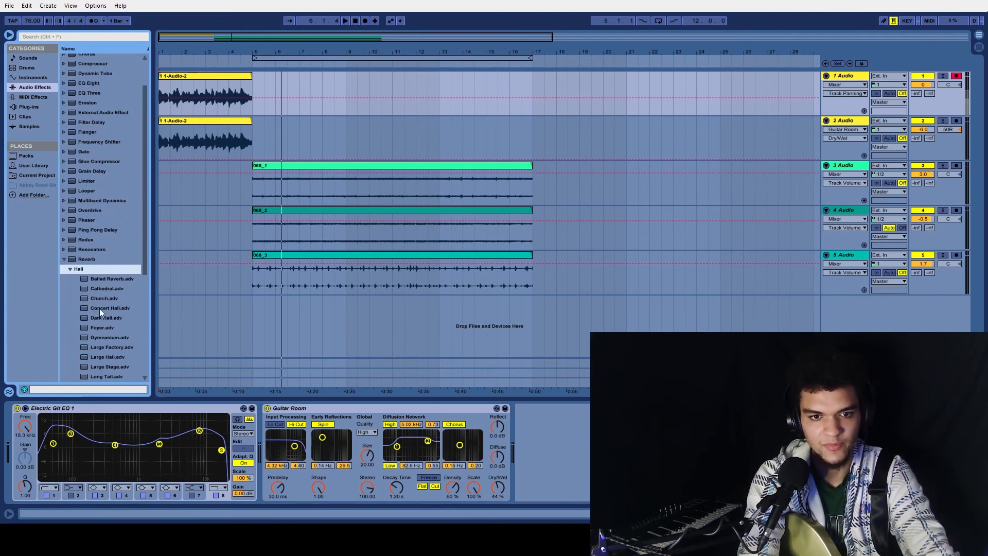
left_click(103, 307)
left_click_drag(108, 308, 220, 78)
left_click(220, 75)
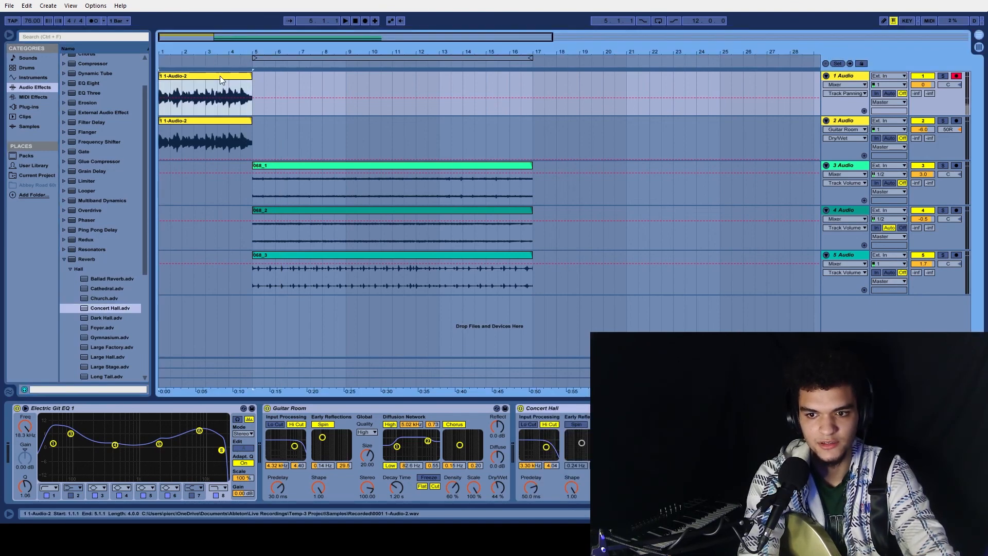
key("space")
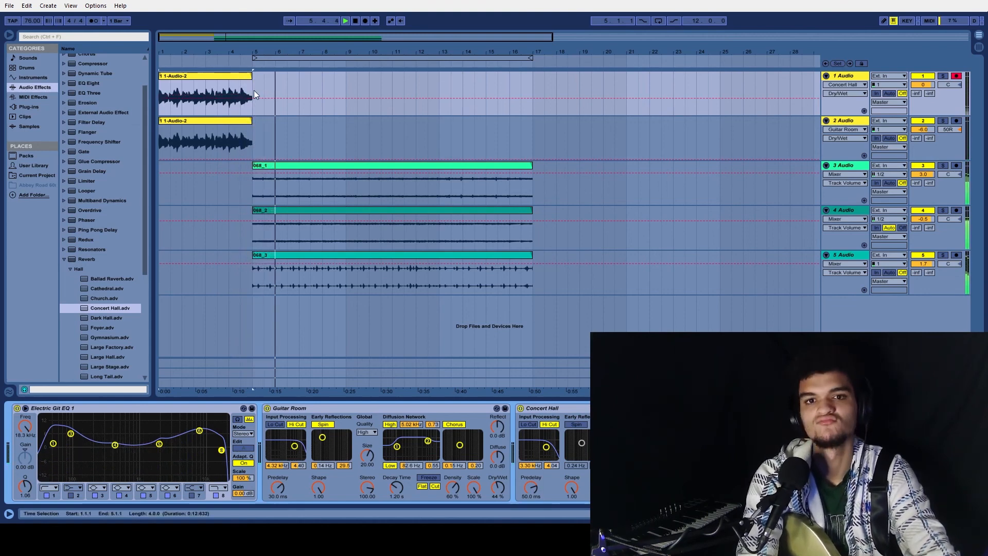
Step: Extend the ends of both 1 1-Audio-2 clips first to 5.3.1 and finally to 6.1.1, replaying the transition from around bar 4
left_click_drag(252, 77, 260, 78)
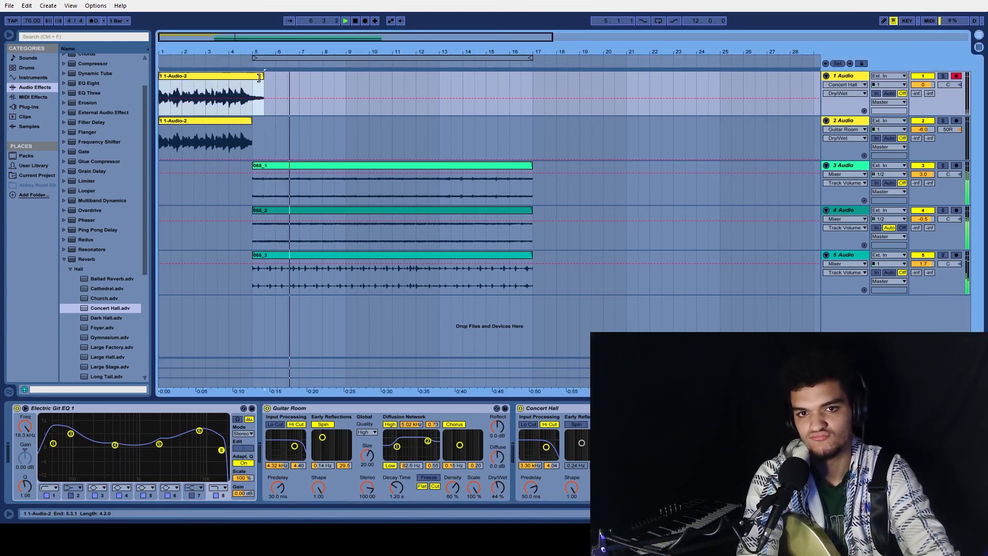
left_click_drag(252, 121, 264, 122)
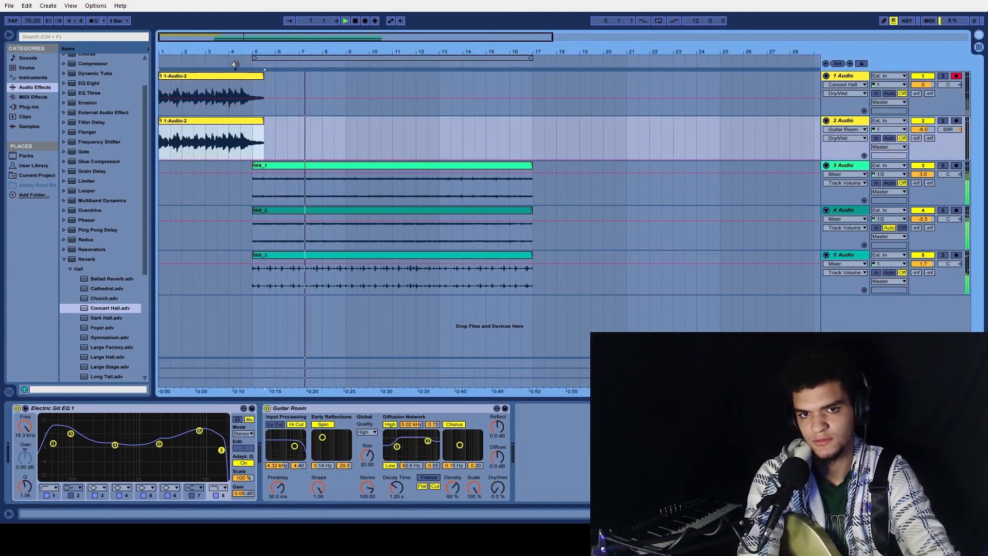
left_click(234, 65)
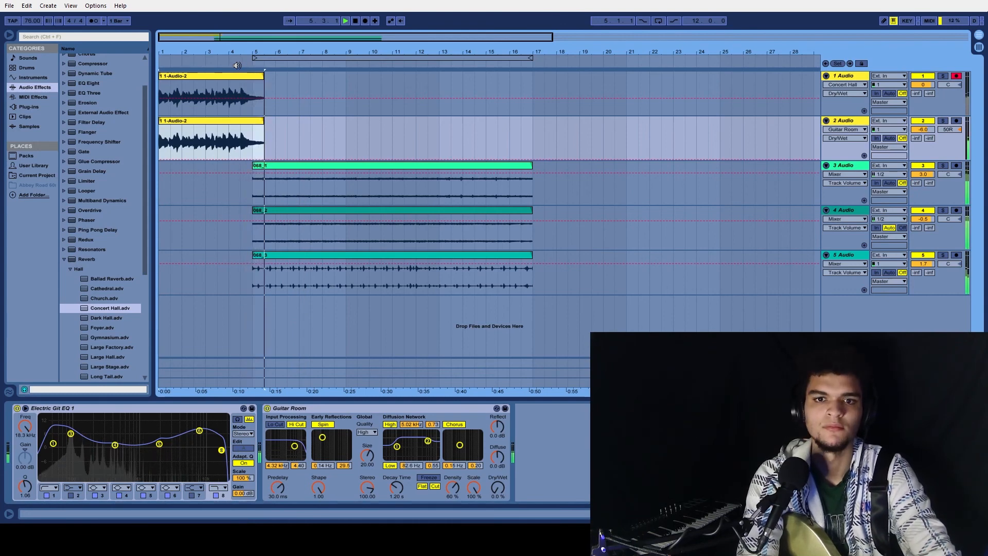
left_click_drag(264, 79, 275, 79)
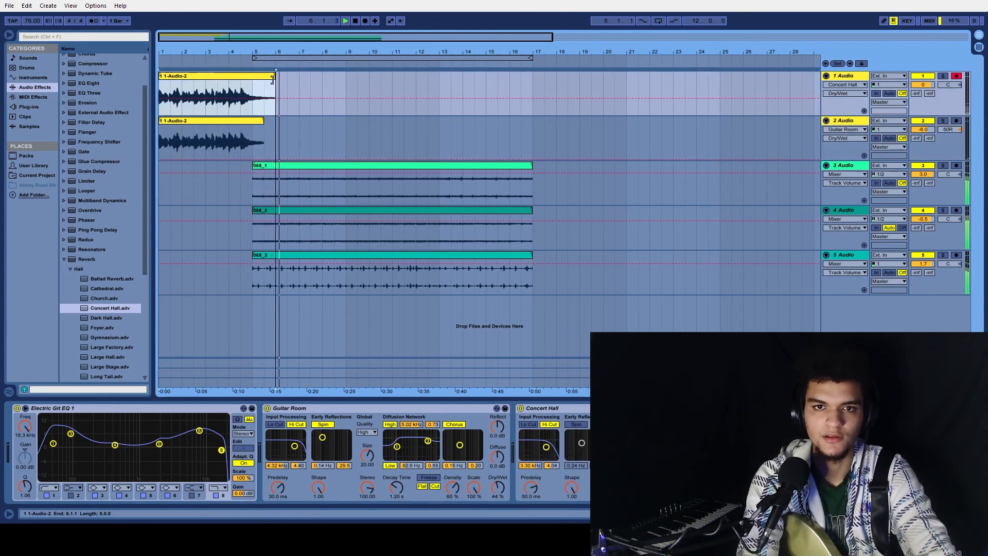
left_click_drag(265, 122, 275, 126)
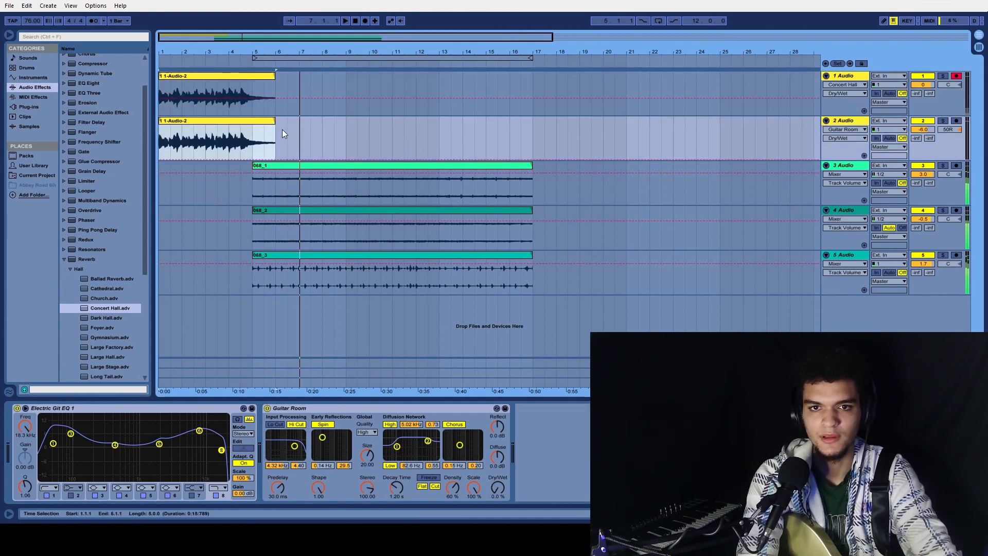
left_click(232, 63)
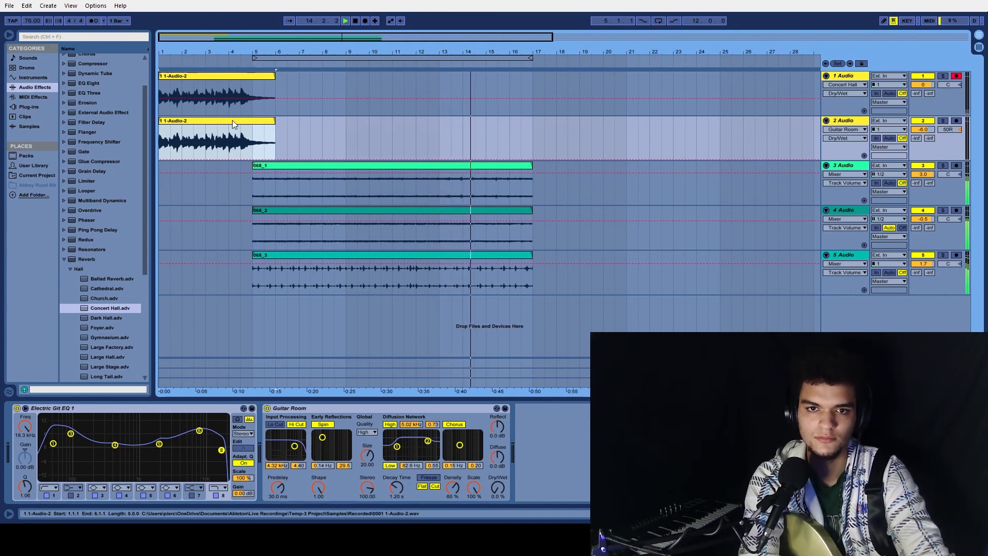
Step: Inspect the effect chains on 3 Audio, 4 Audio and 5 Audio while the loops play to their end
left_click(271, 167)
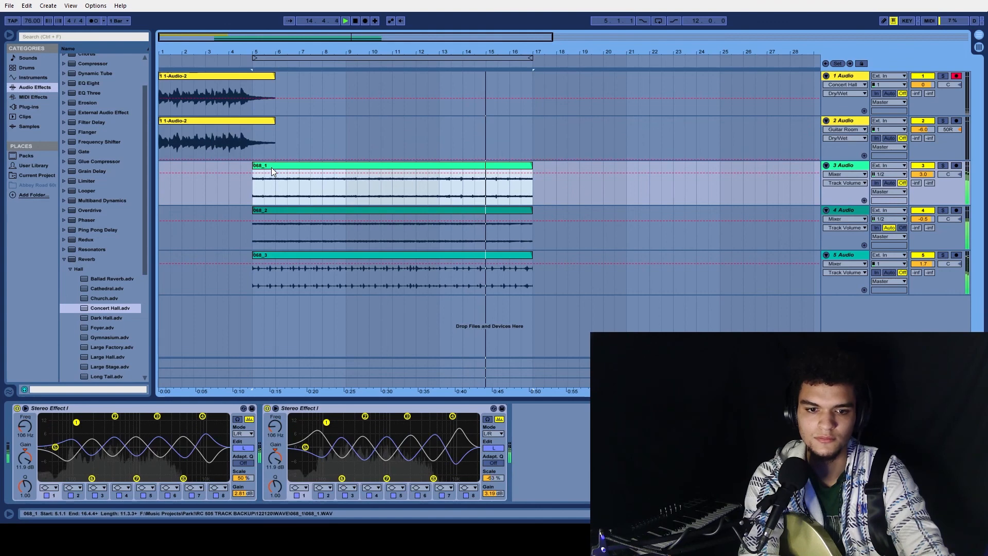
left_click(297, 209)
left_click(312, 259)
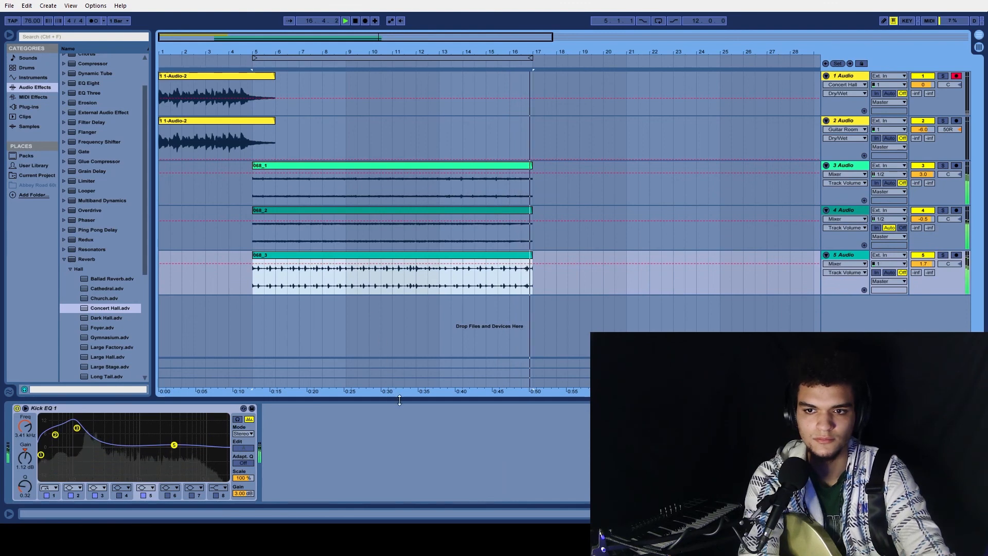
left_click(418, 166)
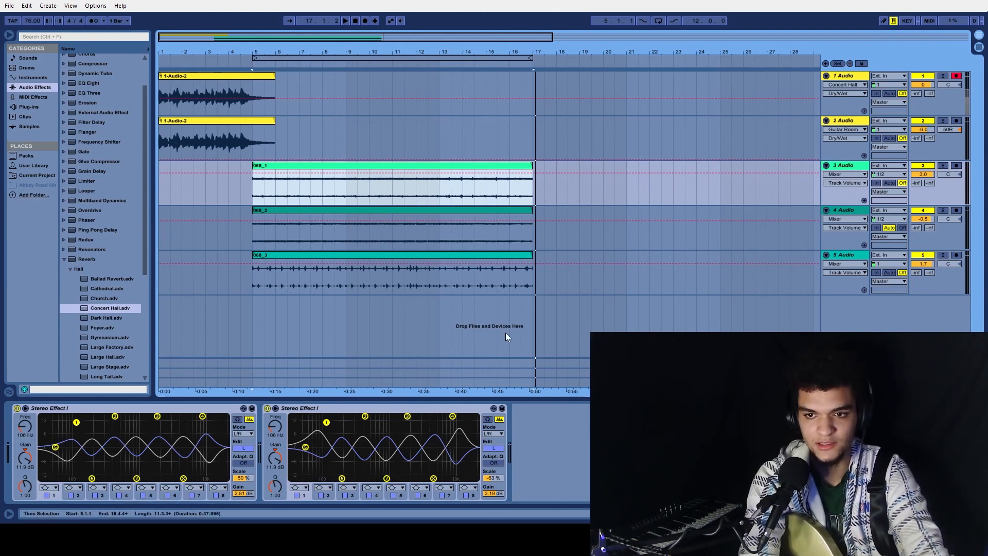
left_click_drag(534, 334, 597, 166)
left_click(597, 195)
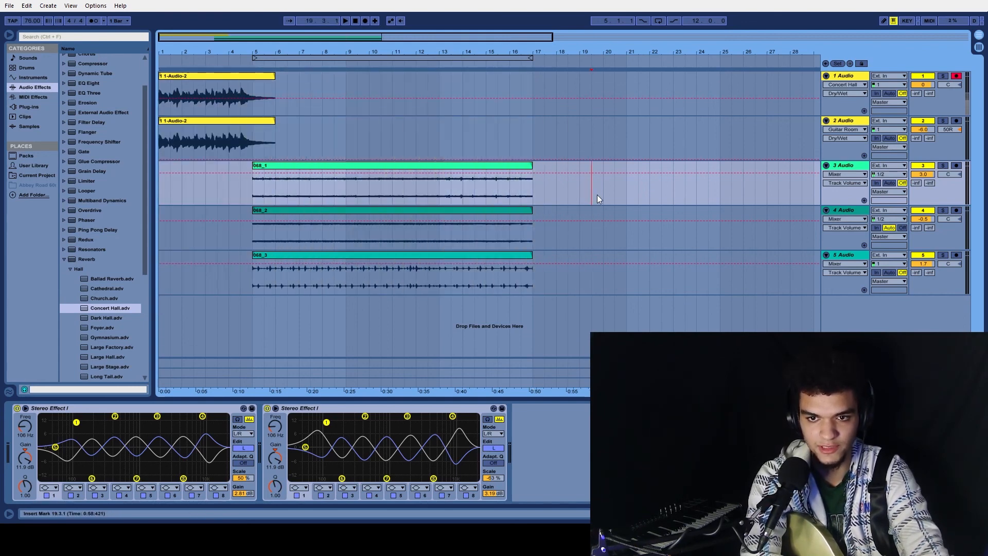
Step: Look through the installed plug-ins, such as Guitar Rig 5, and return to the list of audio effects
left_click(39, 105)
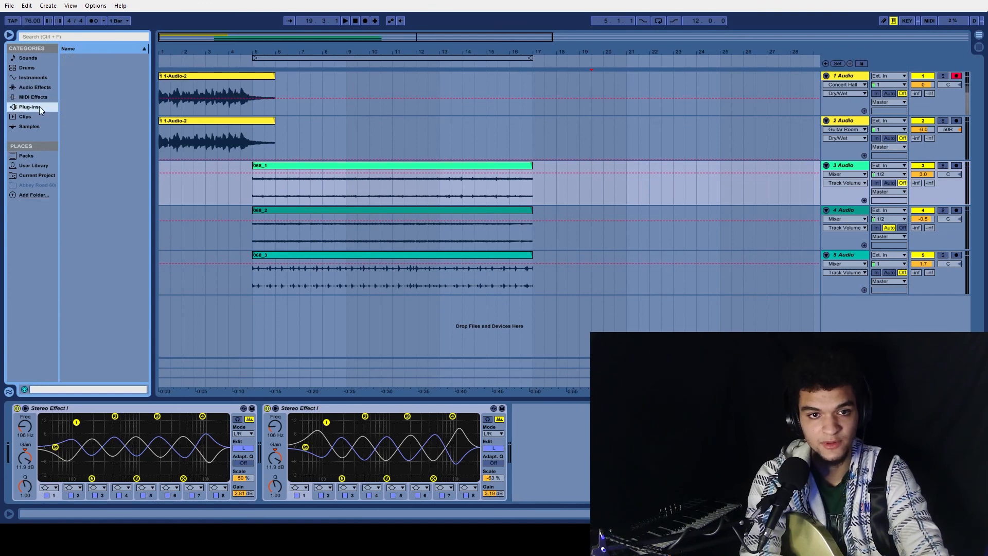
left_click(111, 124)
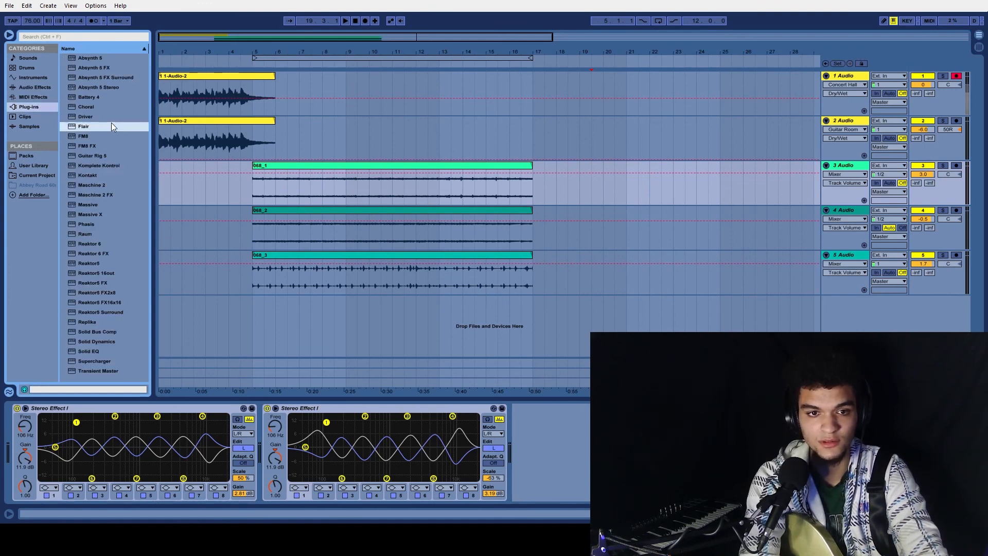
left_click(101, 294)
left_click(122, 78)
left_click(132, 212)
left_click(122, 177)
left_click(105, 159)
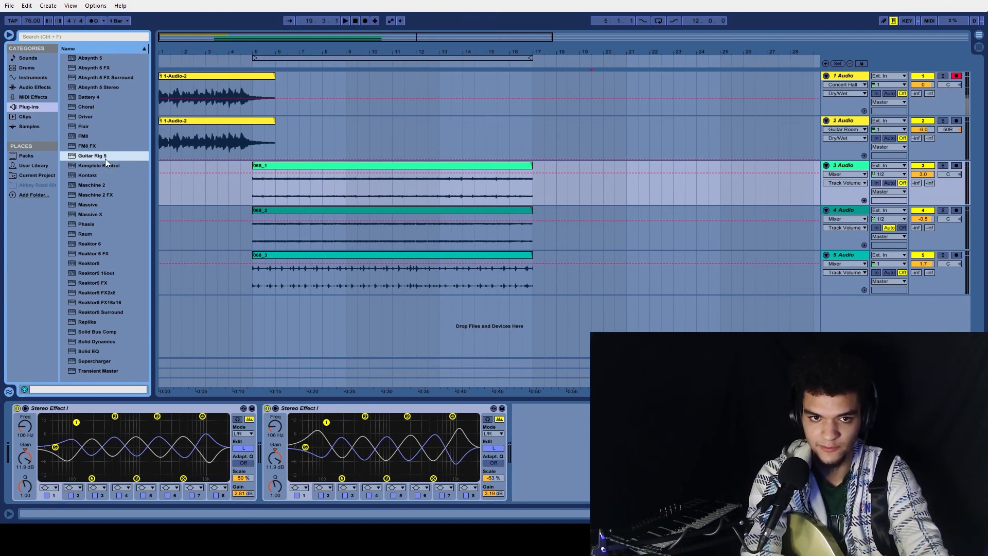
left_click(39, 98)
left_click(35, 88)
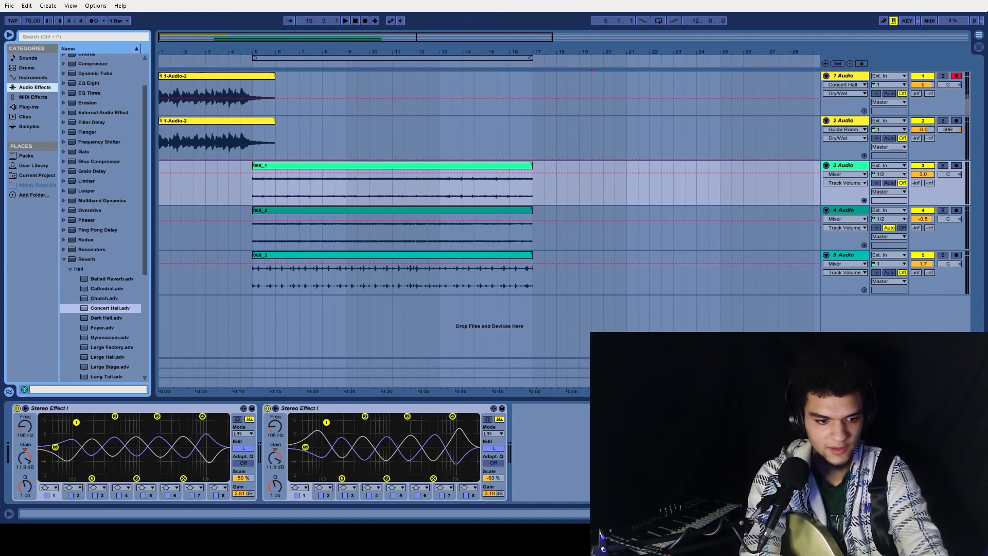